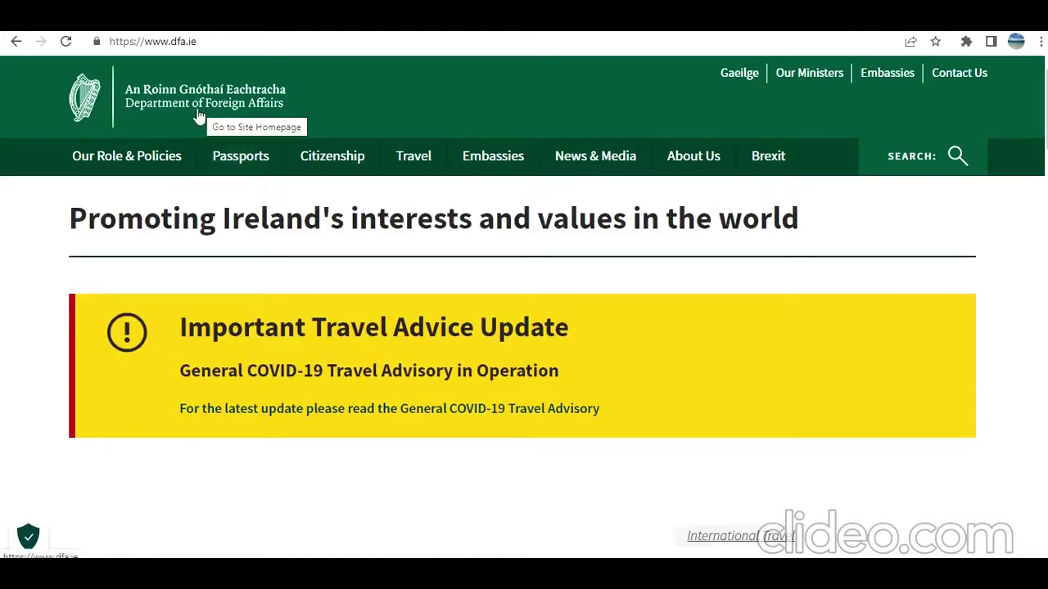
# Open the India page from the alphabetical list of Irish embassies and consulates abroad
pyautogui.moveTo(498, 160)
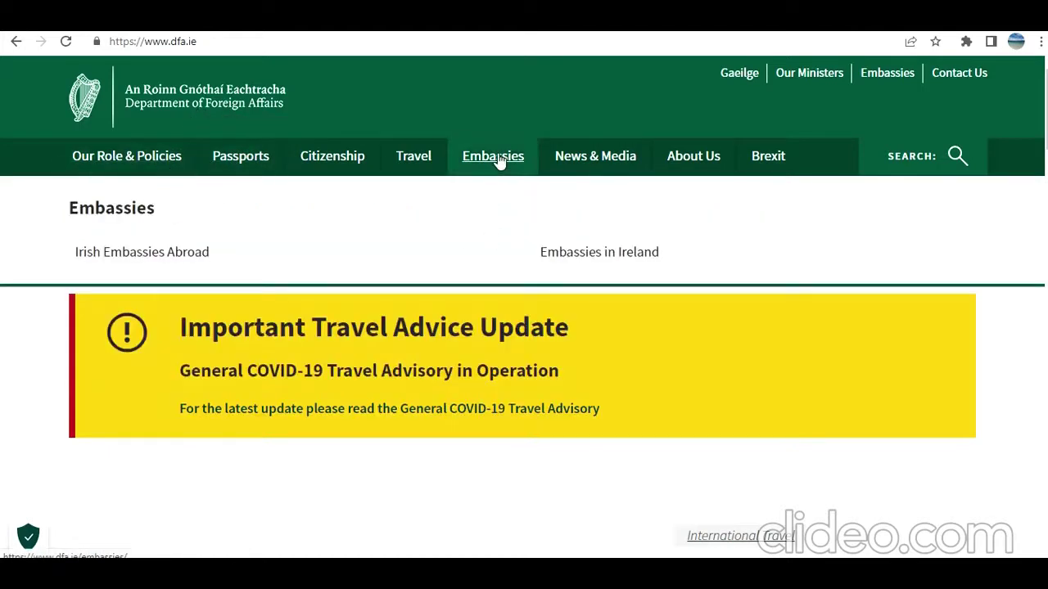
pyautogui.click(191, 257)
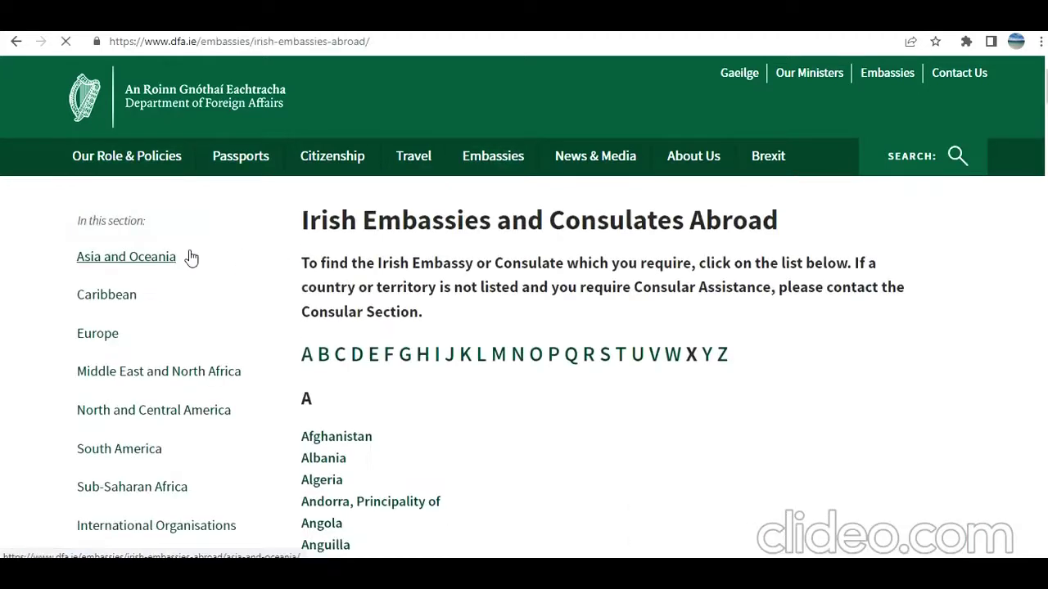
pyautogui.click(437, 360)
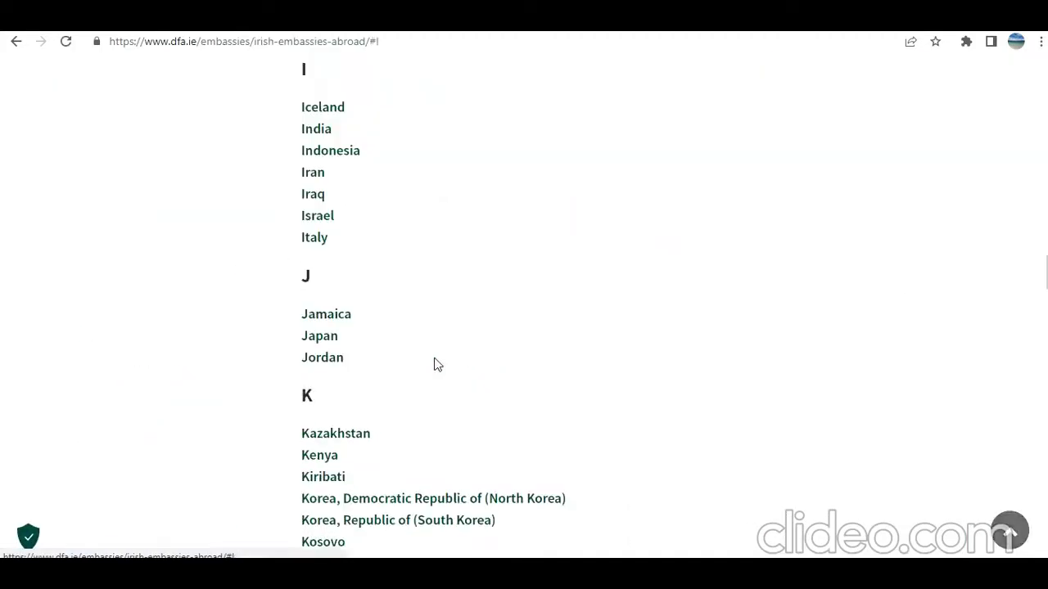
pyautogui.click(311, 137)
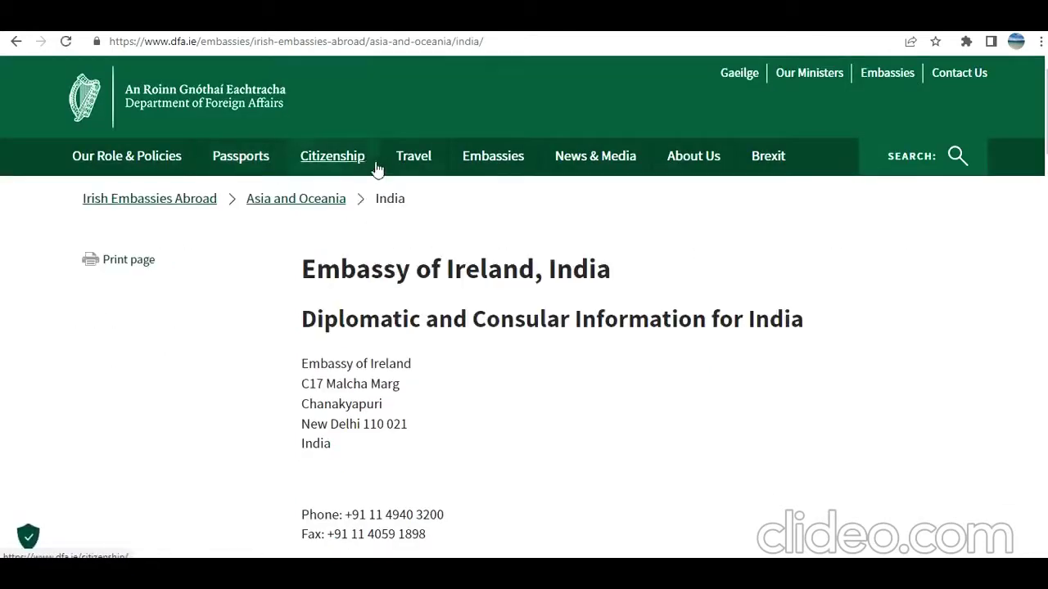
# Look through the contact details of the embassy, the Mumbai consulate and the honorary consuls on the India page
pyautogui.scroll(-5, 391, 309)
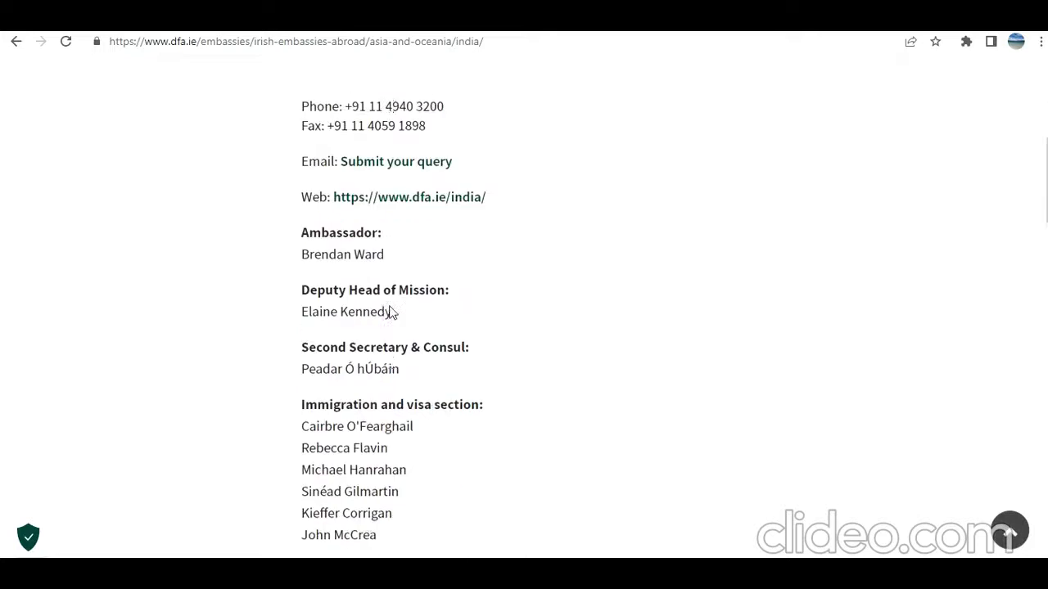
pyautogui.scroll(-5, 390, 311)
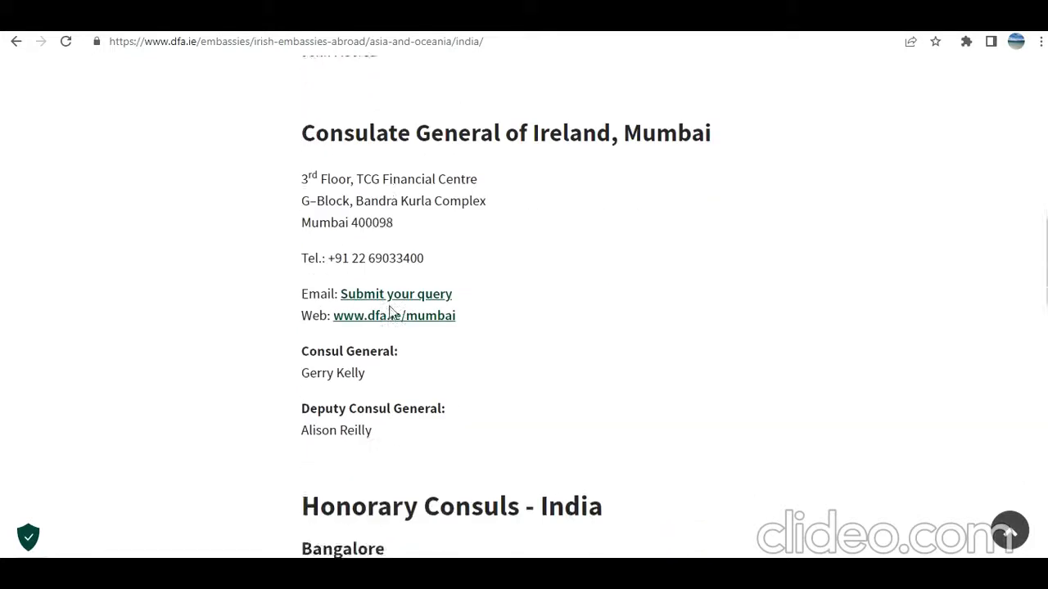
pyautogui.scroll(-14, 390, 311)
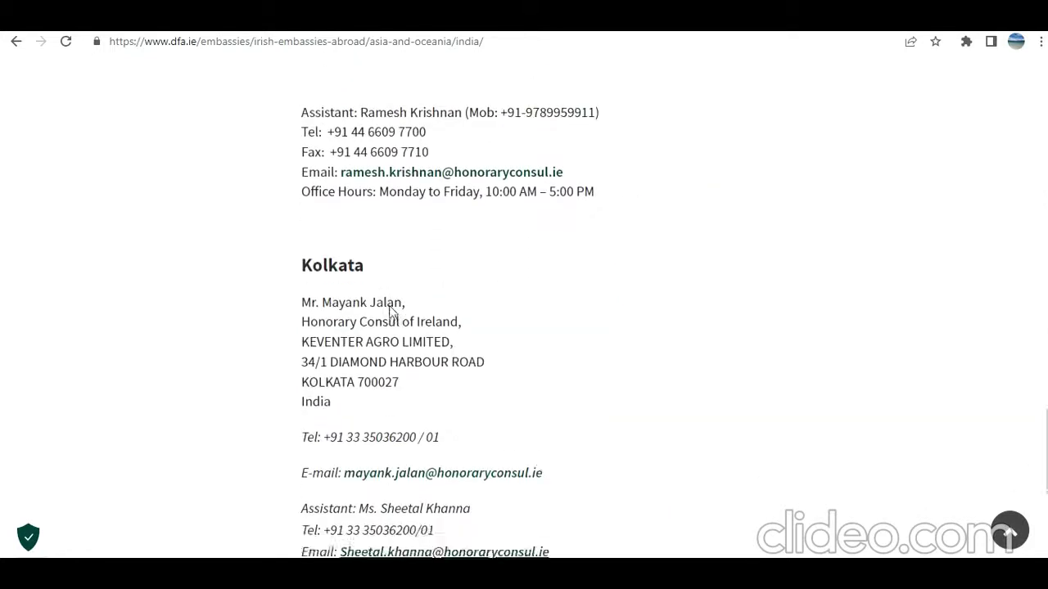
pyautogui.scroll(-4, 391, 311)
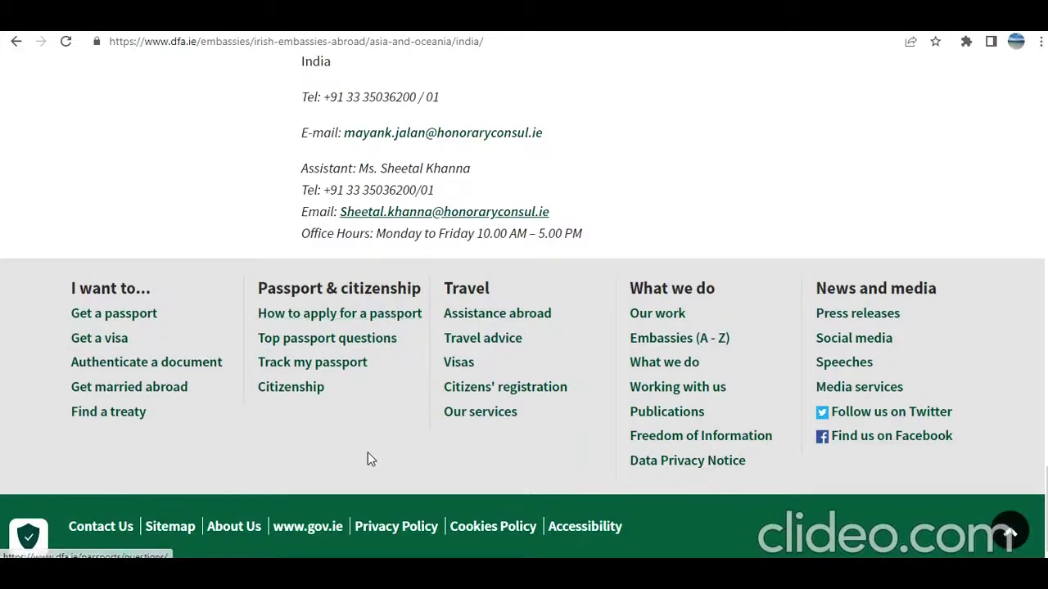
pyautogui.scroll(20, 482, 358)
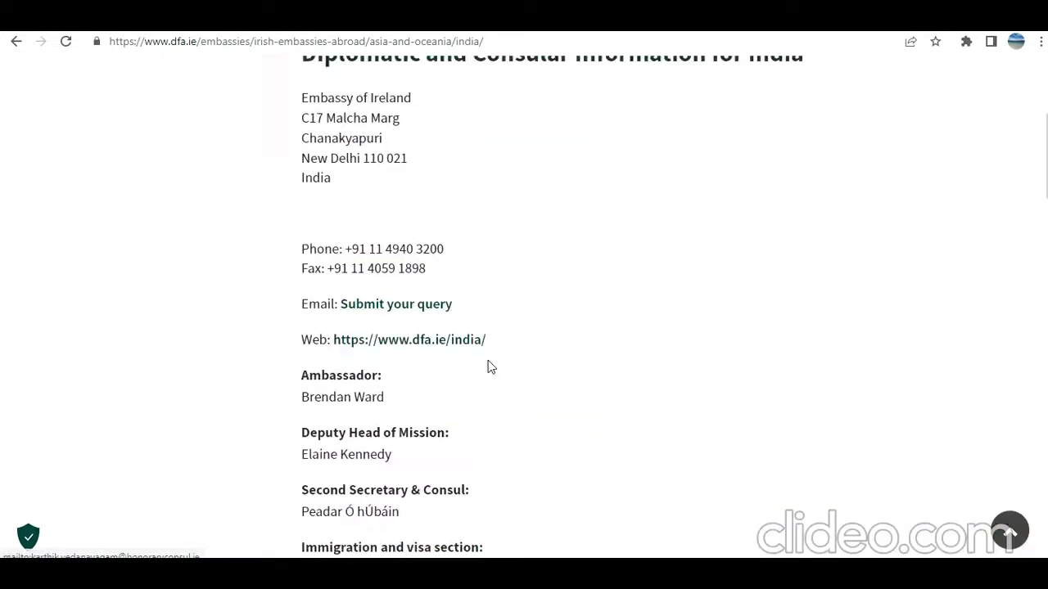
pyautogui.scroll(4, 488, 360)
# Go to the Visas information under Travel and open its Visas for Ireland page
pyautogui.moveTo(409, 161)
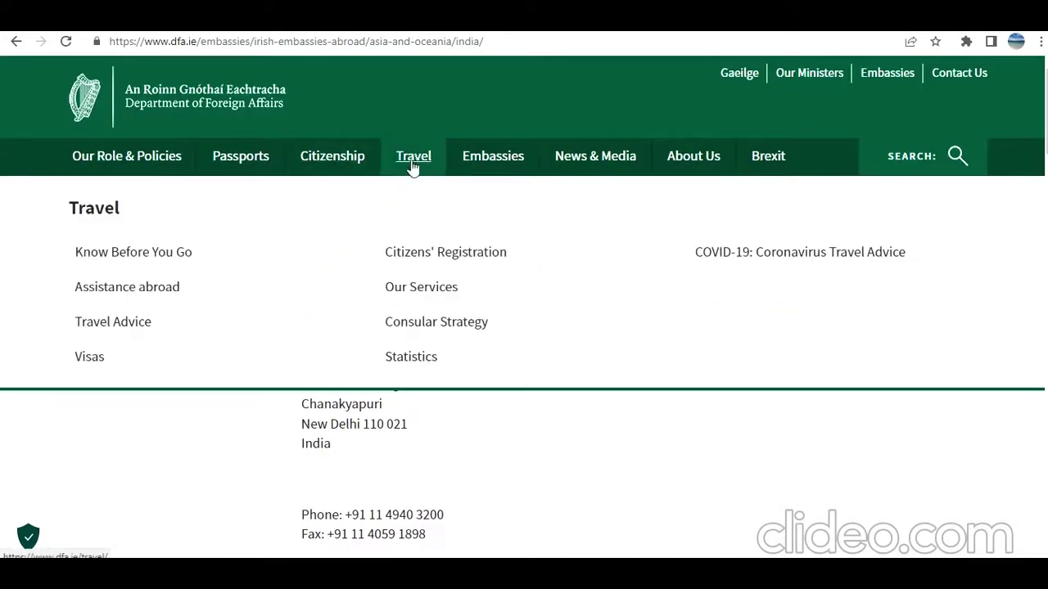
pyautogui.click(92, 358)
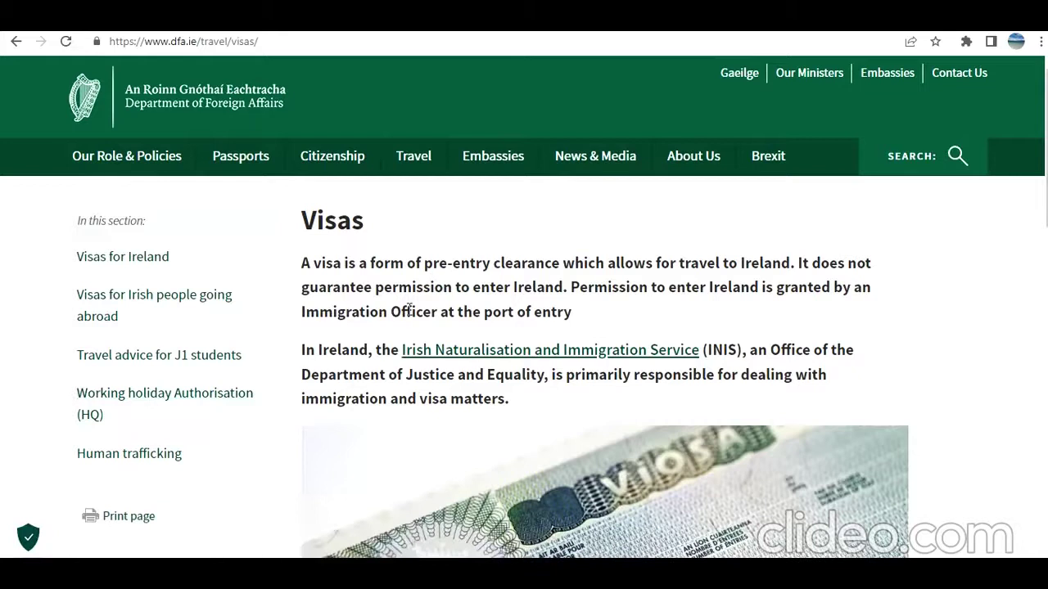
pyautogui.scroll(-3, 409, 309)
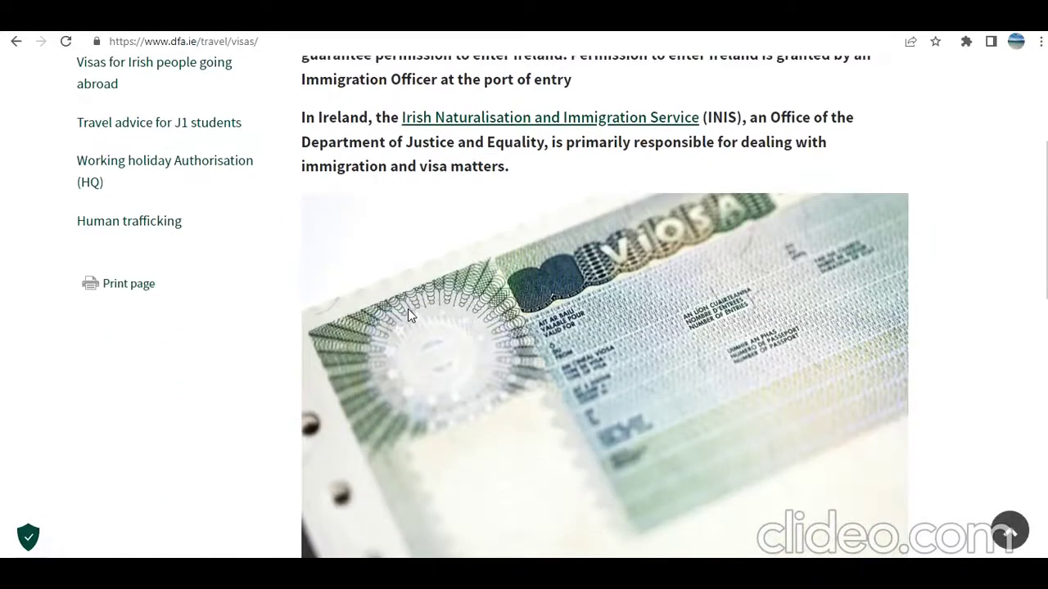
pyautogui.scroll(2, 408, 308)
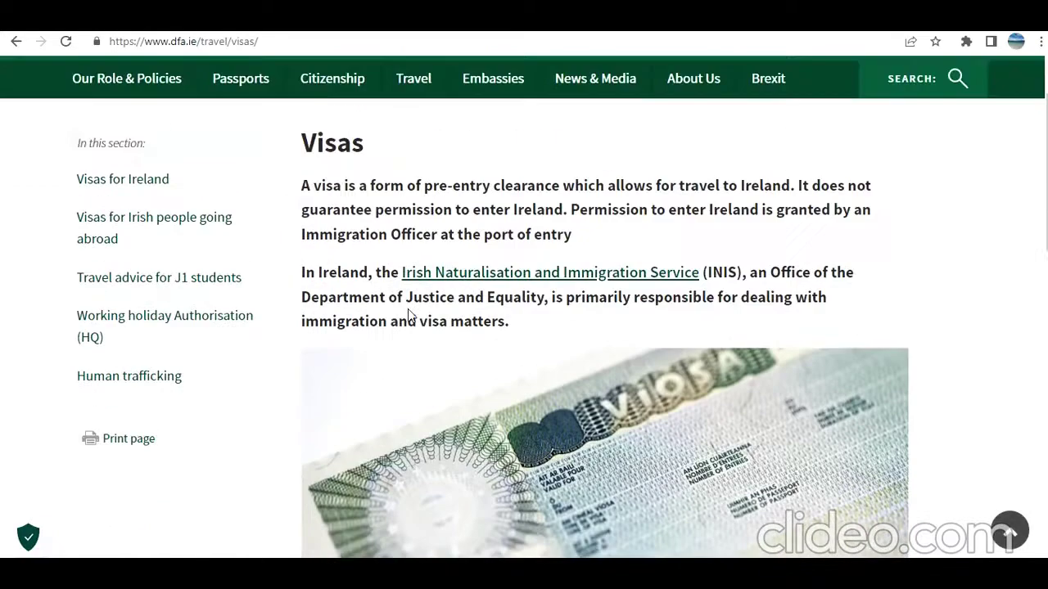
pyautogui.click(135, 181)
# Expand the Visa and Documentation section on the Visas for Ireland page
pyautogui.scroll(-3, 434, 270)
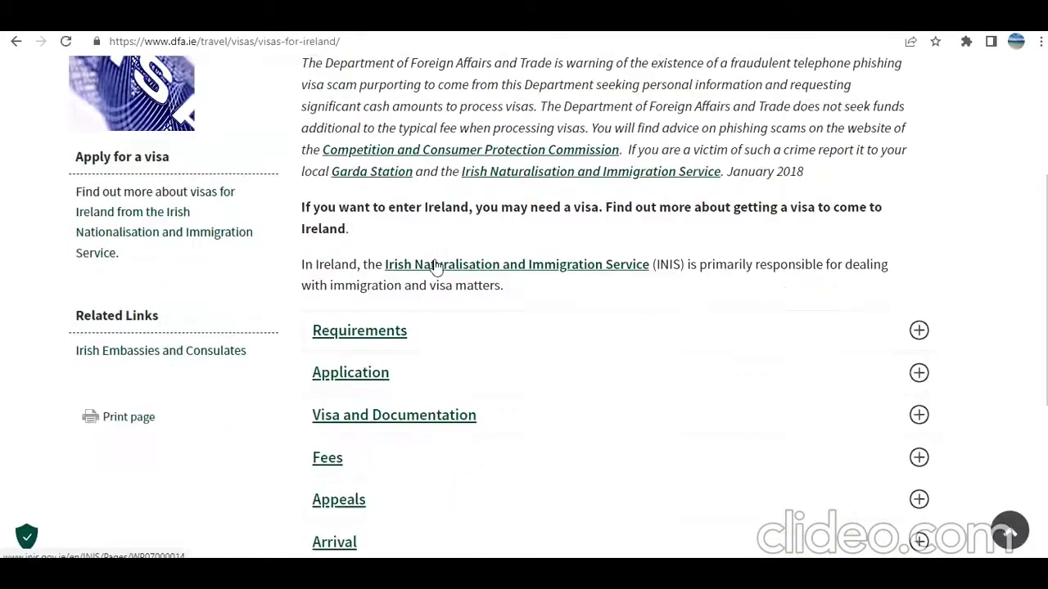
pyautogui.scroll(3, 745, 356)
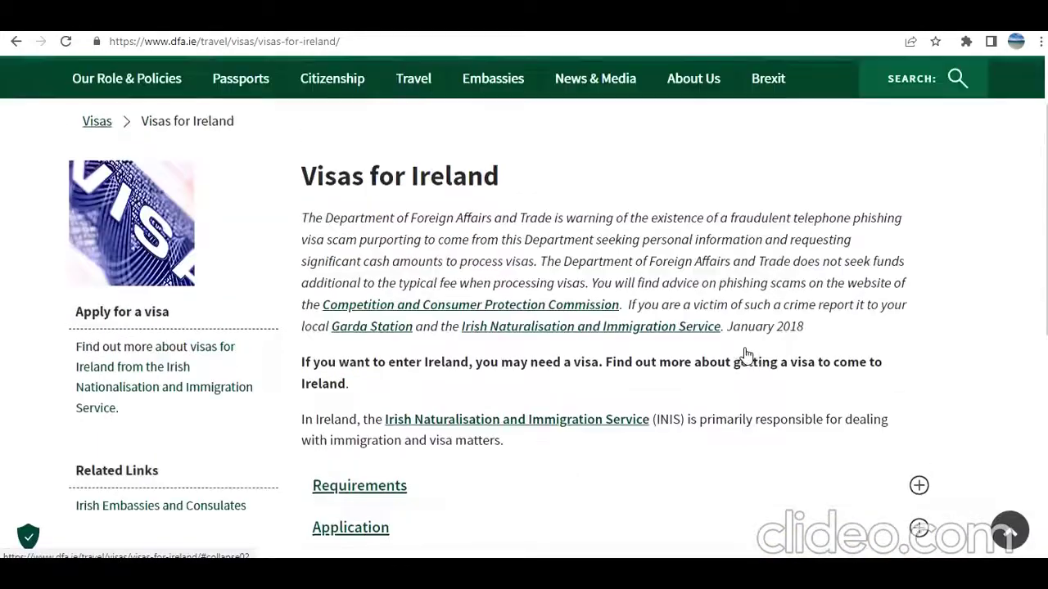
pyautogui.scroll(-3, 745, 355)
pyautogui.scroll(-1, 746, 356)
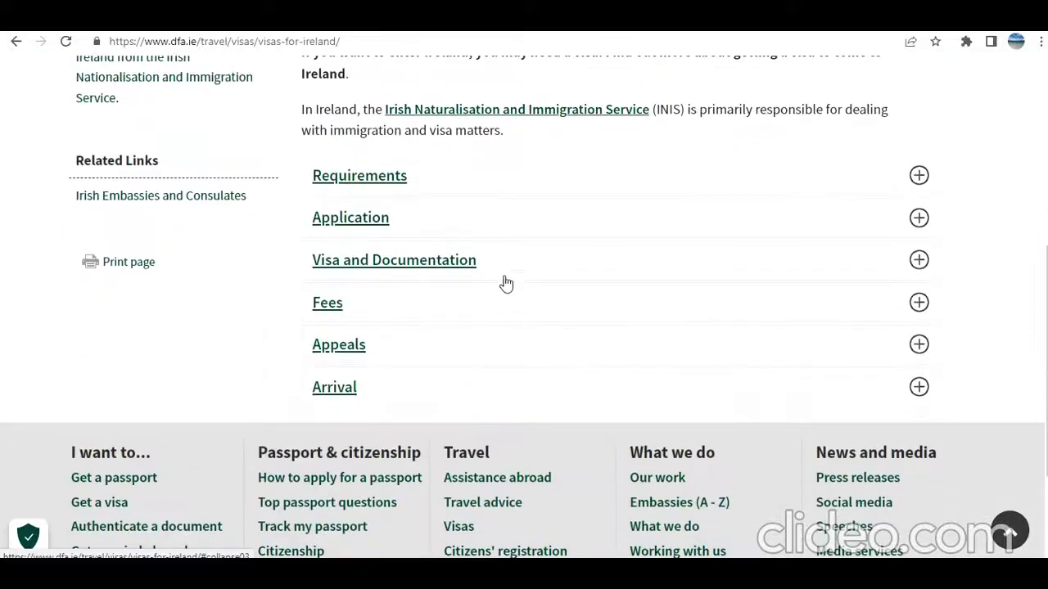
pyautogui.click(914, 264)
# Review the visa types under Visa and Documentation and open the INIS study visa guidelines for Studying in Ireland
pyautogui.scroll(-6, 487, 384)
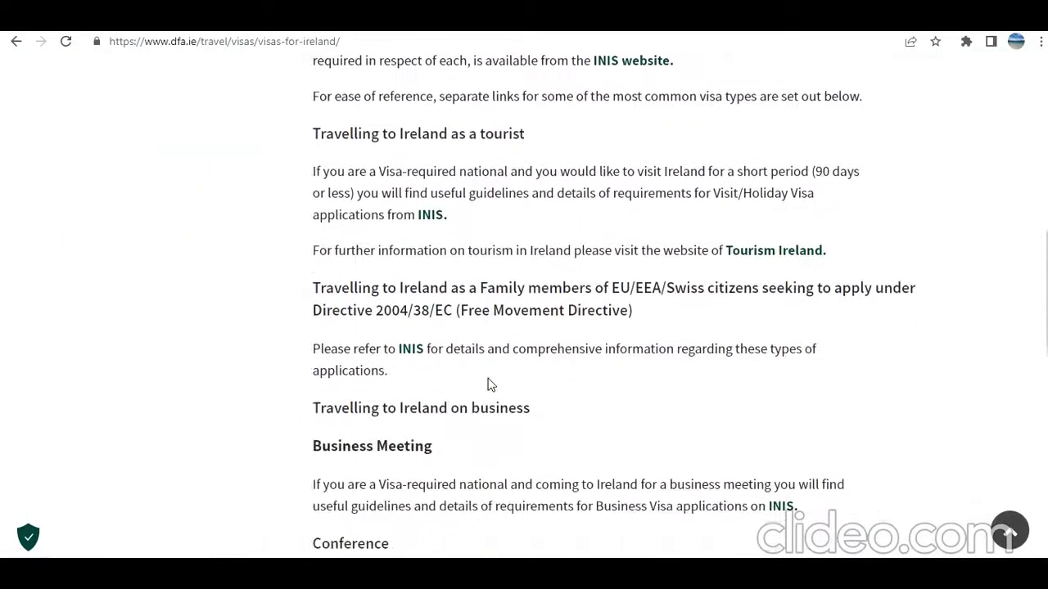
pyautogui.scroll(-4, 487, 383)
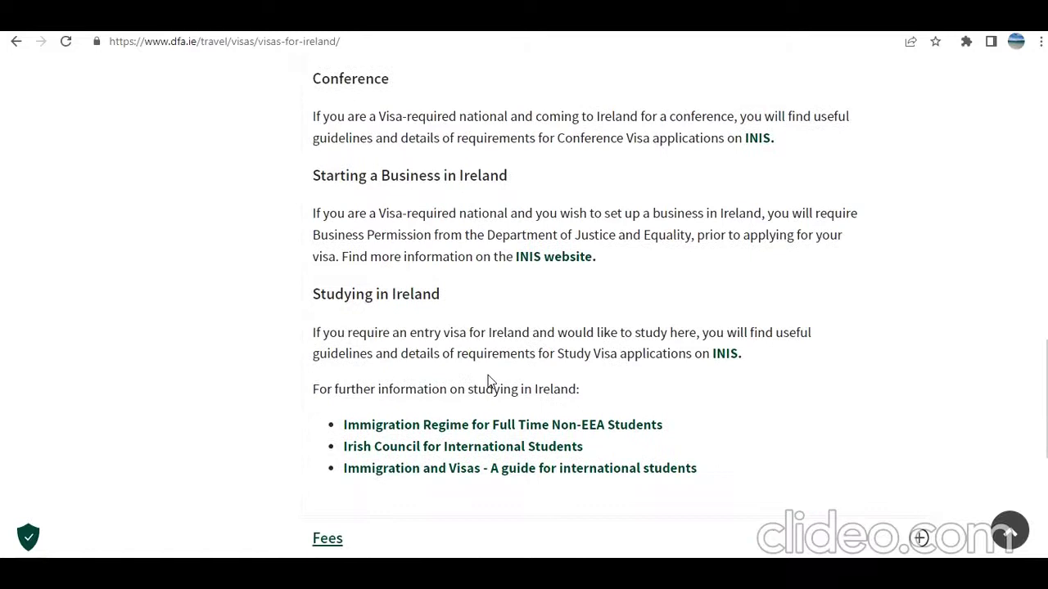
pyautogui.scroll(2, 405, 208)
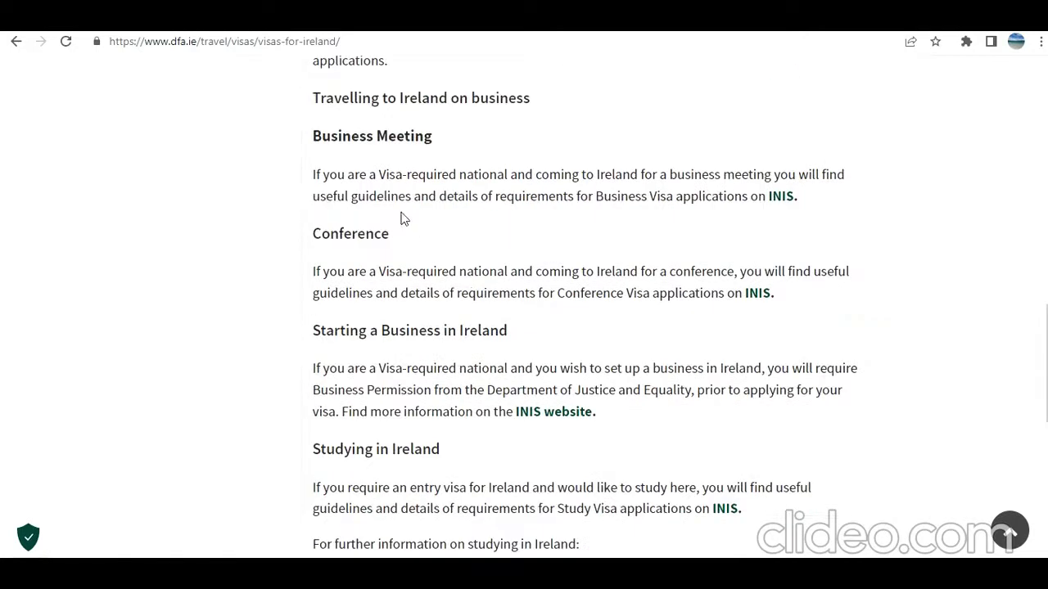
pyautogui.scroll(-3, 397, 245)
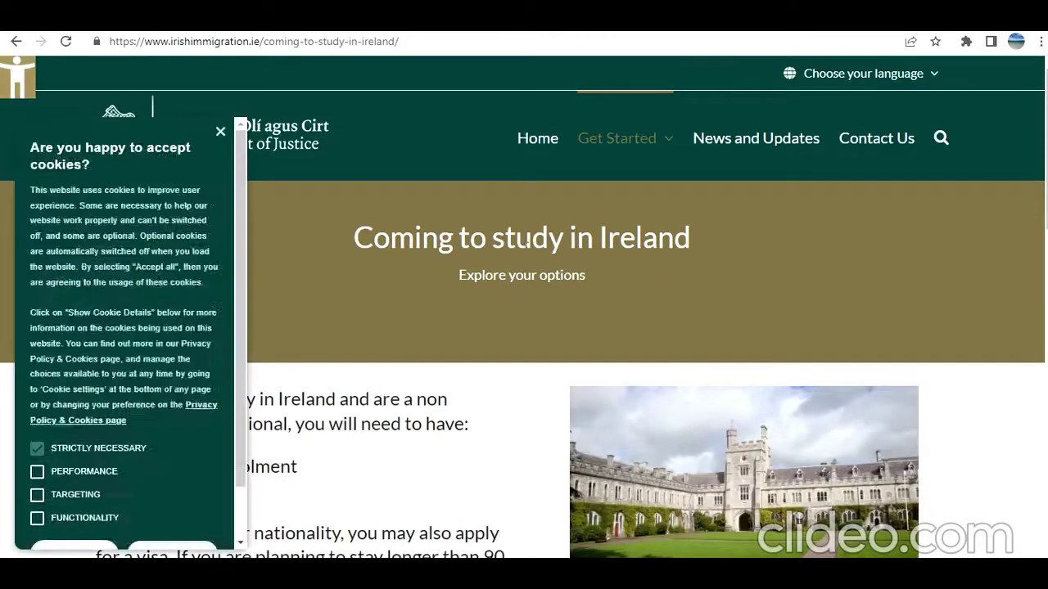
# Decline all optional cookies on the immigration site and try to open the study travel path
pyautogui.scroll(-2, 215, 314)
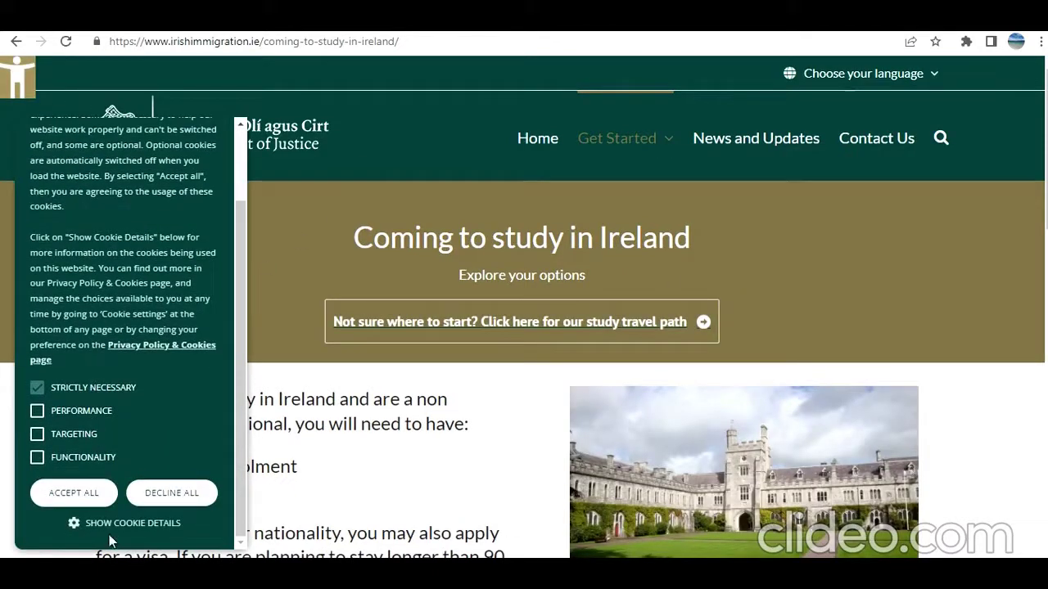
pyautogui.click(194, 483)
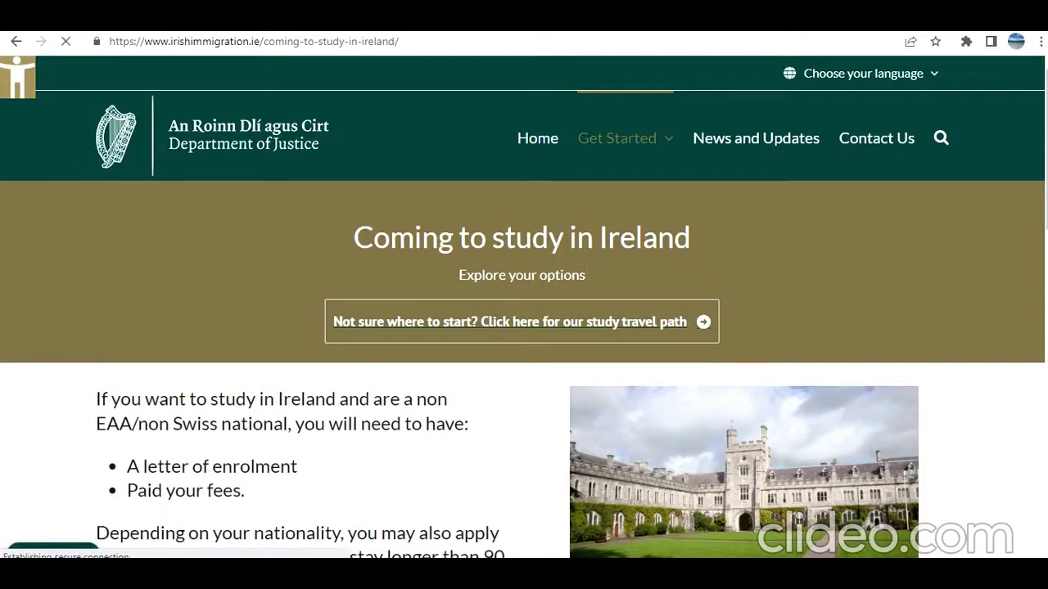
pyautogui.click(602, 328)
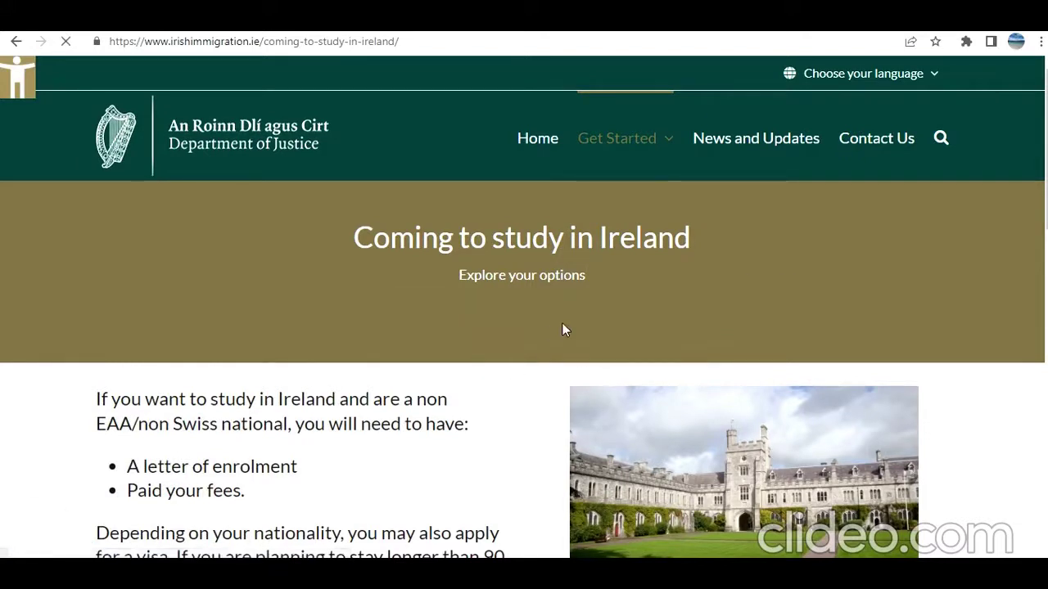
# Read the Coming to study in Ireland page, highlighting the enrolment letter and paid fees requirements and checking the study options
pyautogui.scroll(-3, 561, 324)
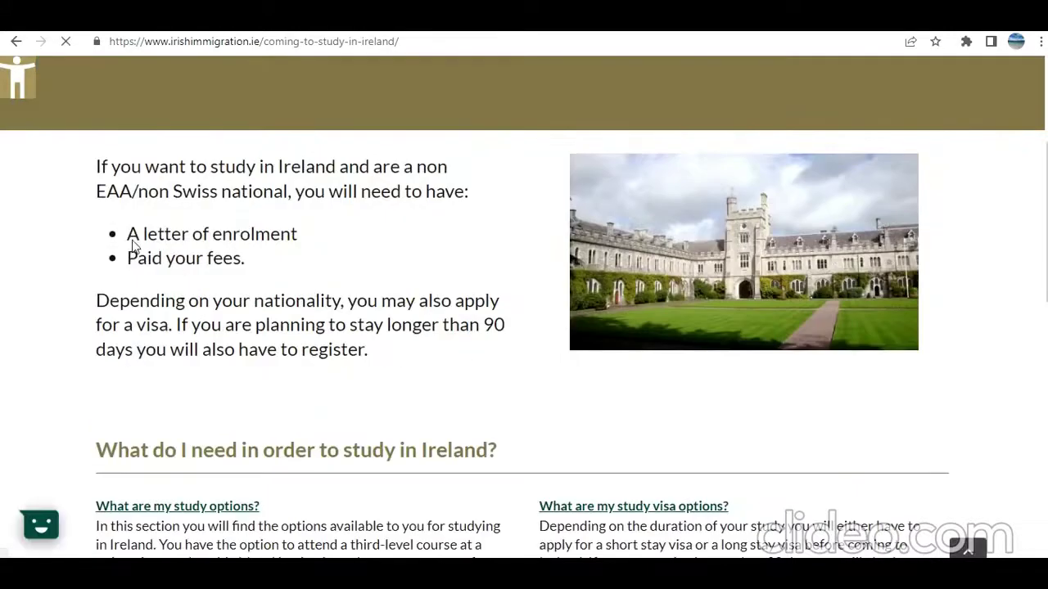
pyautogui.moveTo(128, 235); pyautogui.dragTo(303, 235)
pyautogui.moveTo(134, 257); pyautogui.dragTo(234, 258)
pyautogui.scroll(-2, 299, 319)
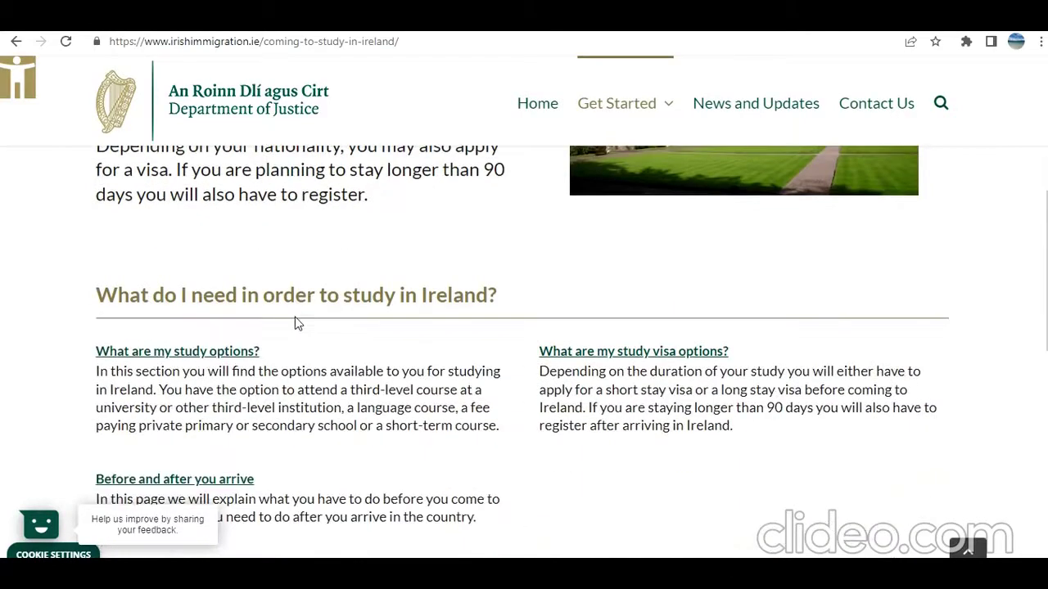
pyautogui.scroll(-1, 361, 313)
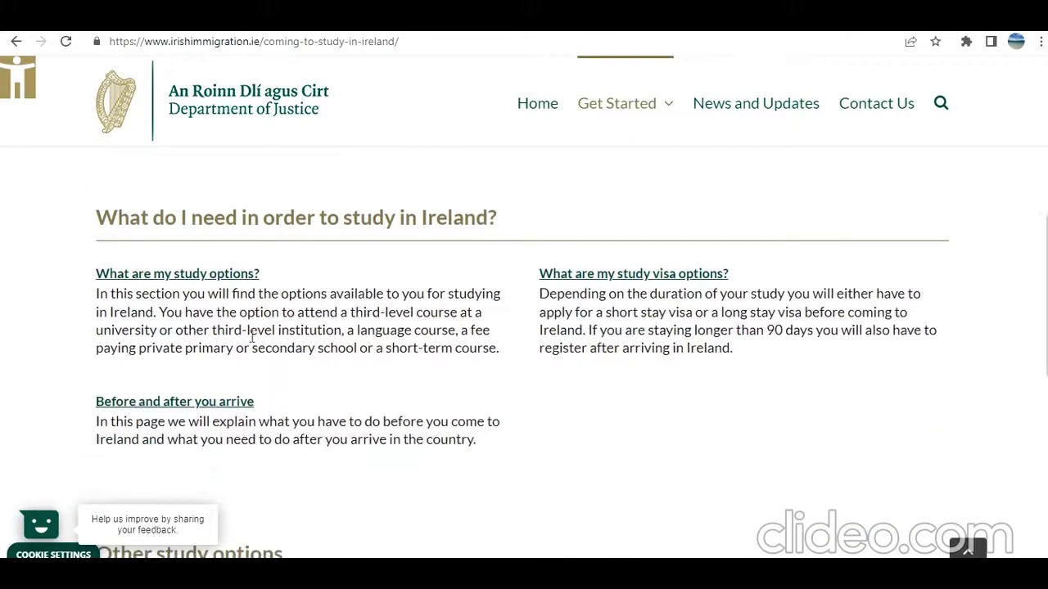
pyautogui.scroll(-3, 381, 421)
pyautogui.scroll(-3, 381, 425)
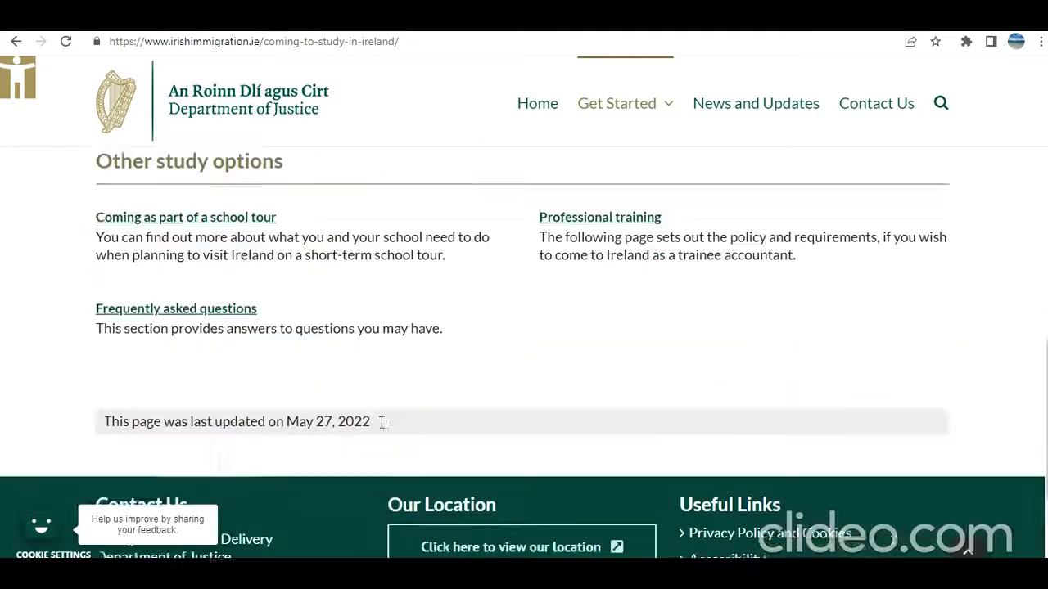
# Open the study visa options and choose the one for coming for more than 90 days to study
pyautogui.scroll(6, 380, 426)
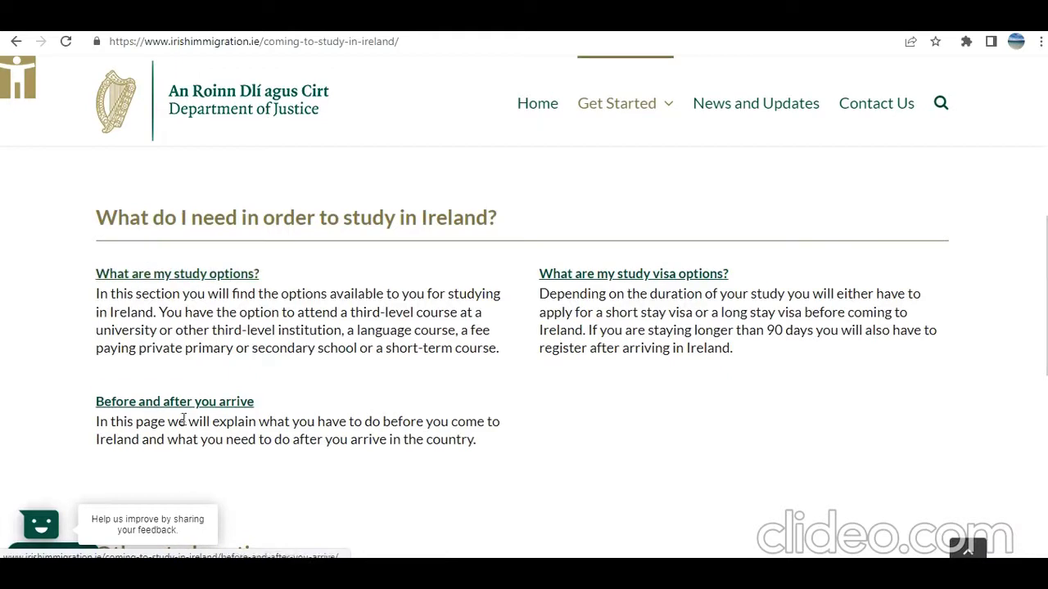
pyautogui.click(592, 280)
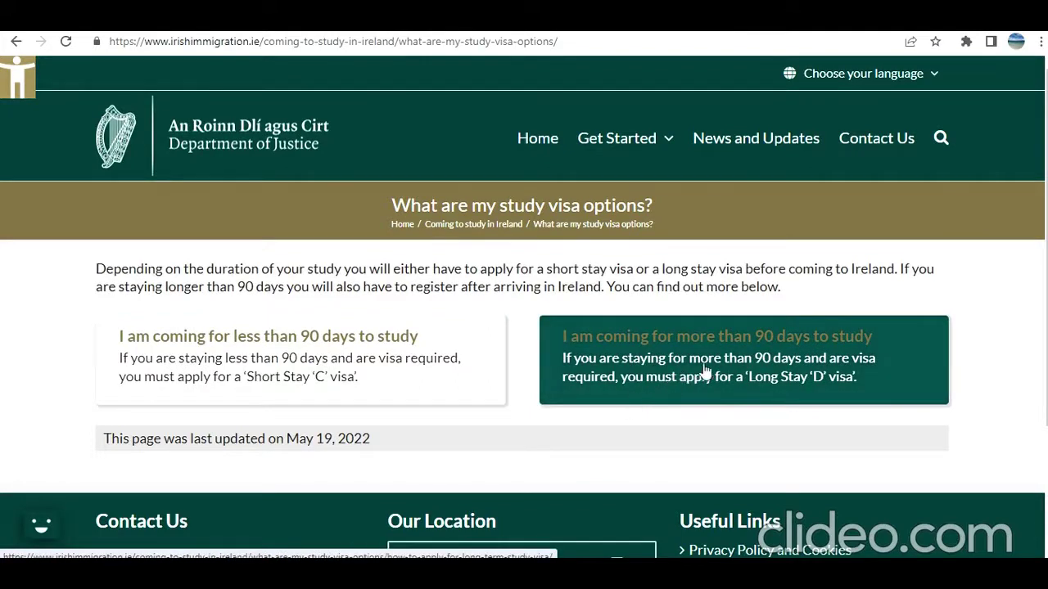
pyautogui.click(733, 379)
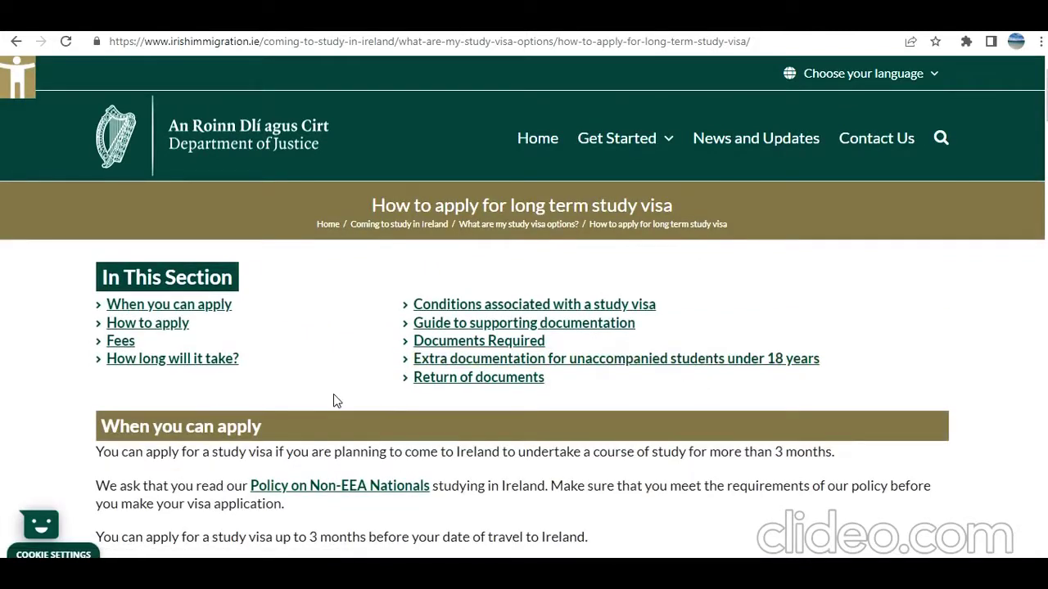
# Read the When you can apply section, highlighting the course length, policy, application window and visiting another State conditions
pyautogui.scroll(-3, 335, 395)
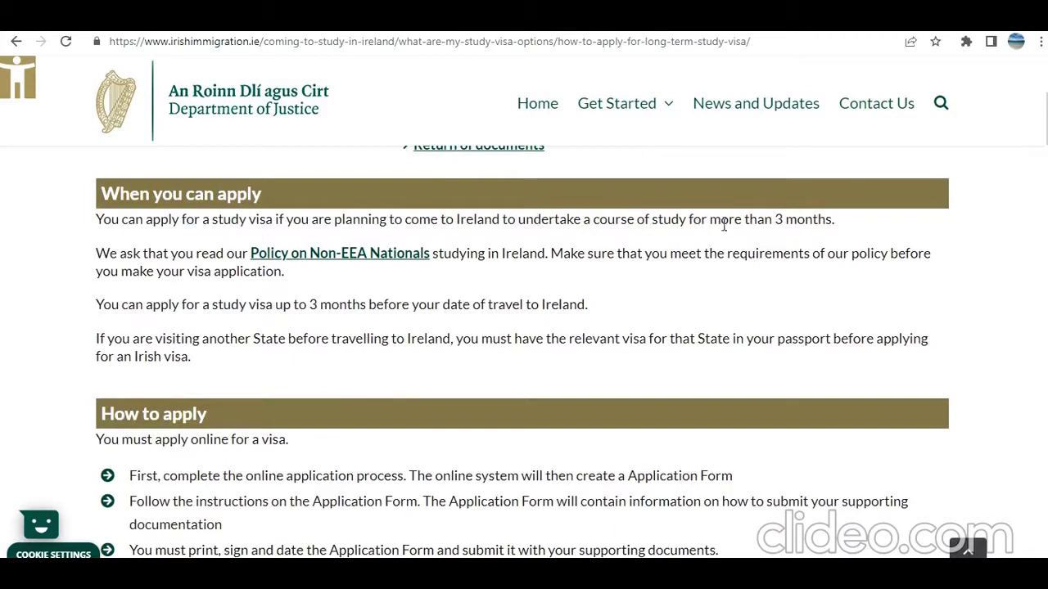
pyautogui.moveTo(726, 224); pyautogui.dragTo(813, 222)
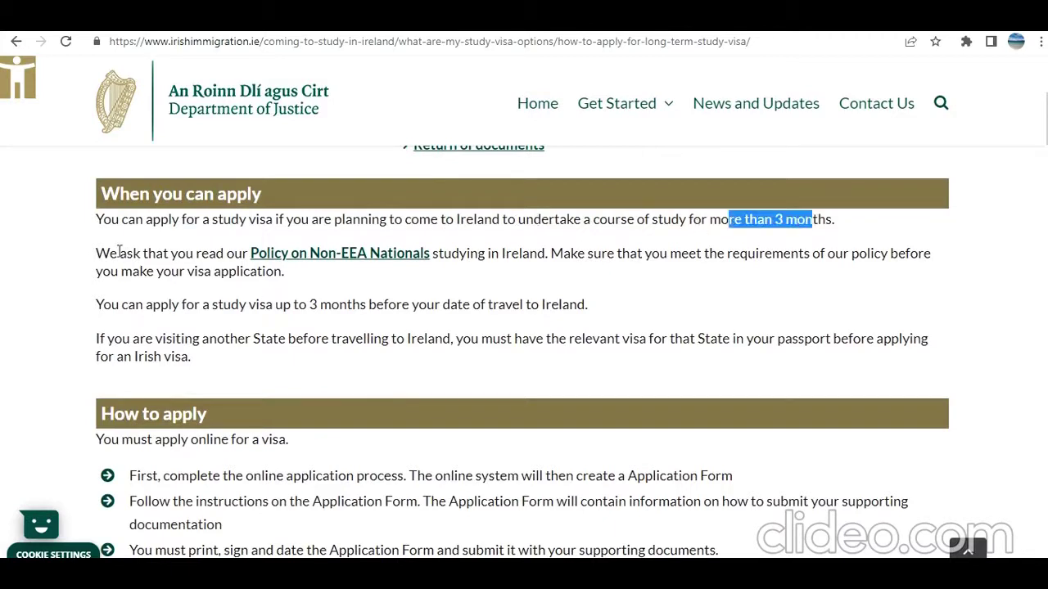
pyautogui.moveTo(120, 253); pyautogui.dragTo(218, 255)
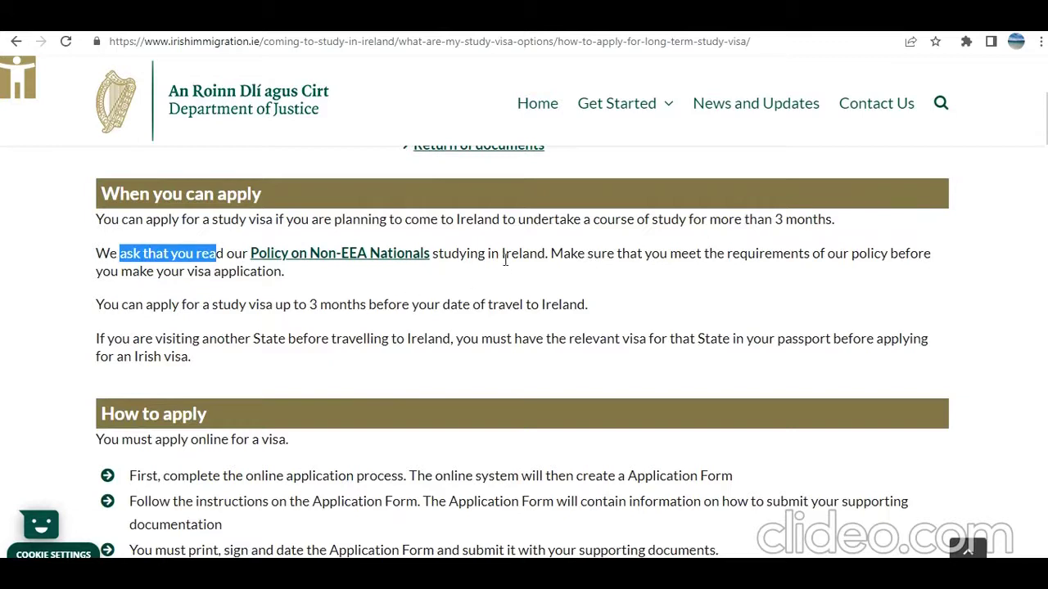
pyautogui.moveTo(145, 304); pyautogui.dragTo(400, 307)
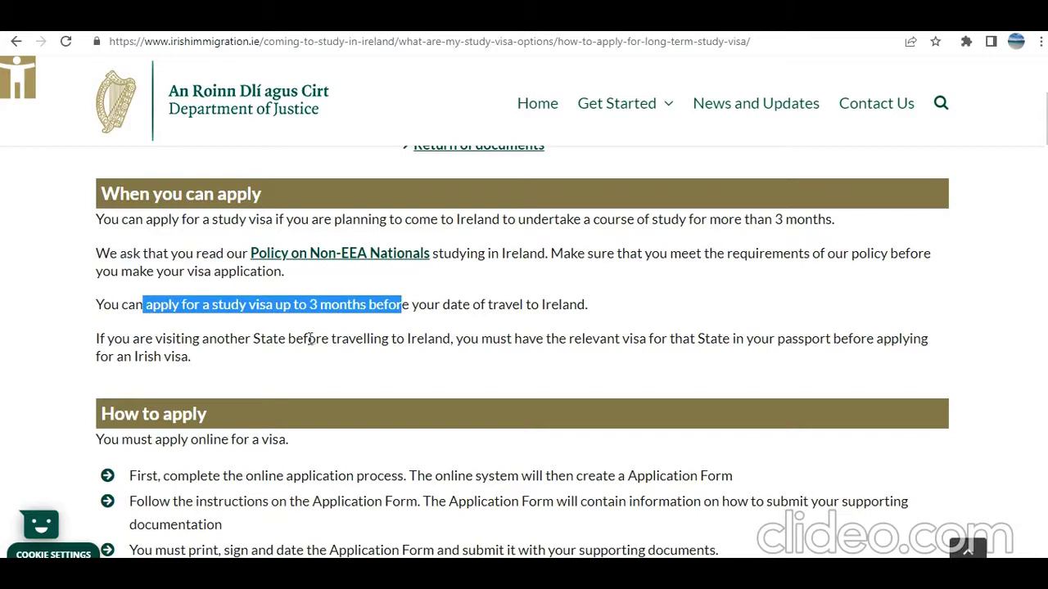
pyautogui.click(205, 342)
pyautogui.moveTo(270, 304); pyautogui.dragTo(567, 301)
pyautogui.click(434, 303)
pyautogui.click(253, 319)
pyautogui.moveTo(113, 305); pyautogui.dragTo(616, 312)
pyautogui.scroll(-1, 365, 356)
pyautogui.moveTo(155, 260); pyautogui.dragTo(403, 262)
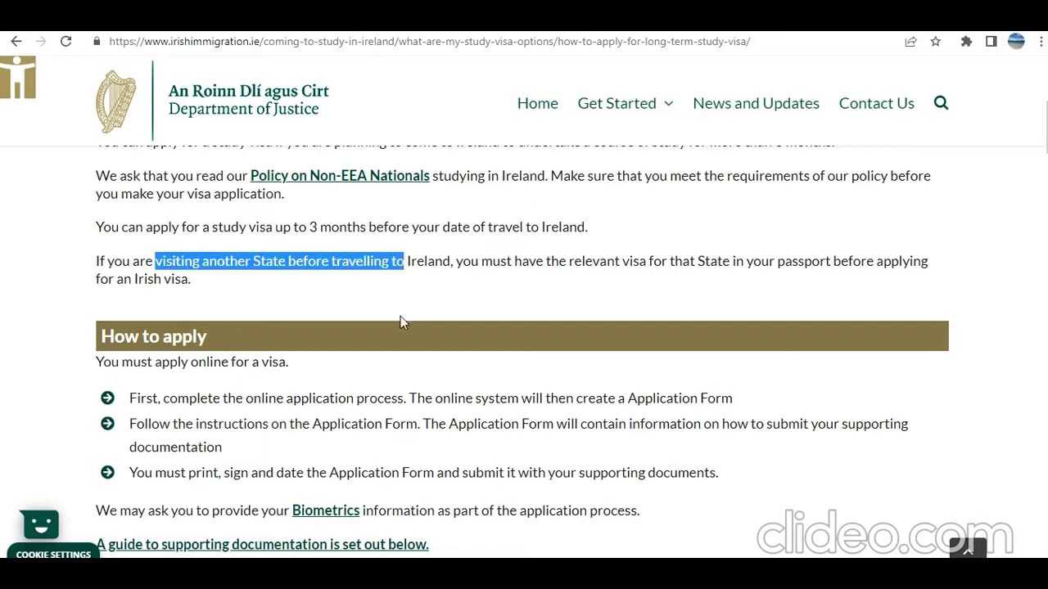
# Read the rest of the visiting another State condition, highlighting the wording about that State and the Irish visa
pyautogui.moveTo(677, 260); pyautogui.dragTo(769, 263)
pyautogui.scroll(-1, 594, 304)
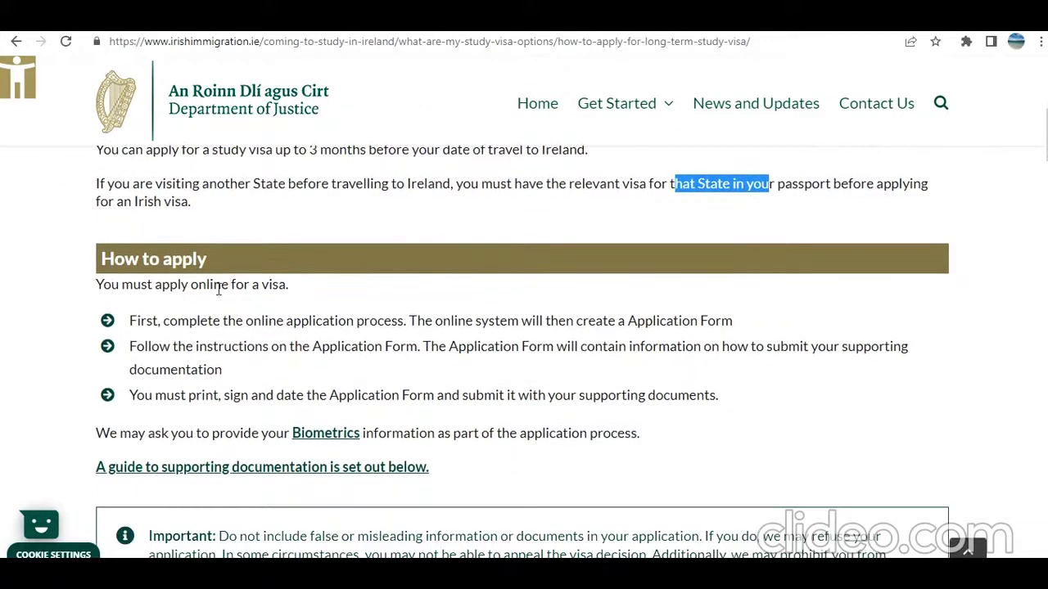
pyautogui.moveTo(135, 204); pyautogui.dragTo(213, 212)
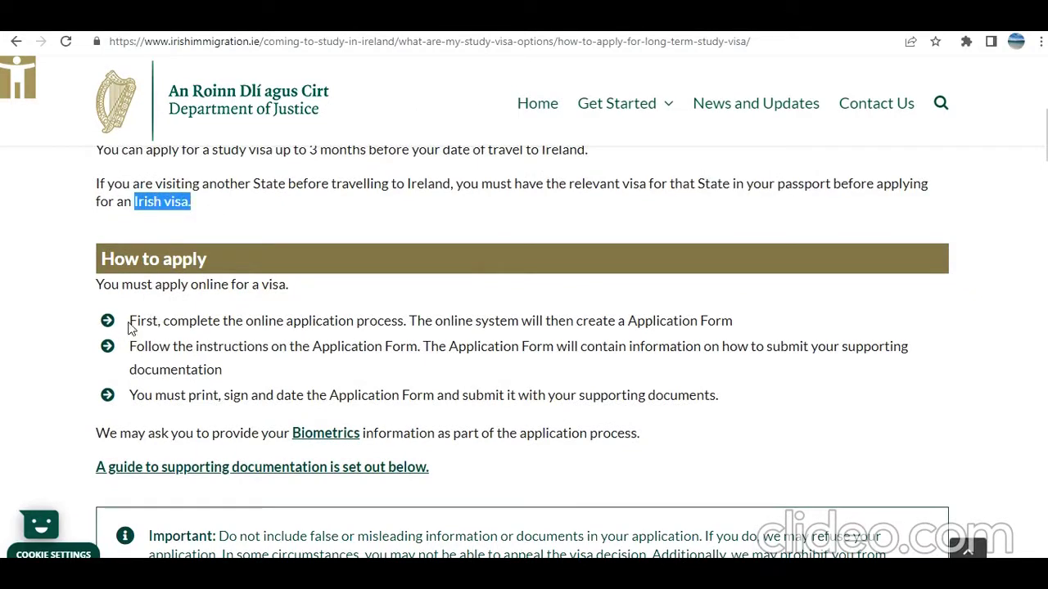
# Read the How to apply section, highlighting the online application, Application Form, supporting documents and biometrics instructions
pyautogui.moveTo(136, 322); pyautogui.dragTo(737, 328)
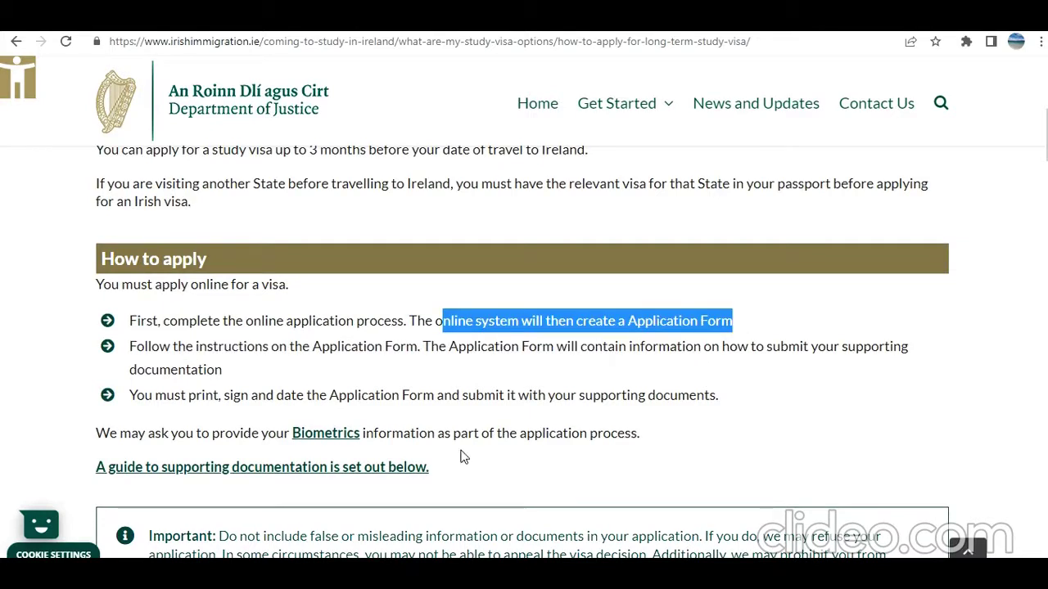
pyautogui.moveTo(357, 346); pyautogui.dragTo(418, 347)
pyautogui.moveTo(529, 352); pyautogui.dragTo(686, 362)
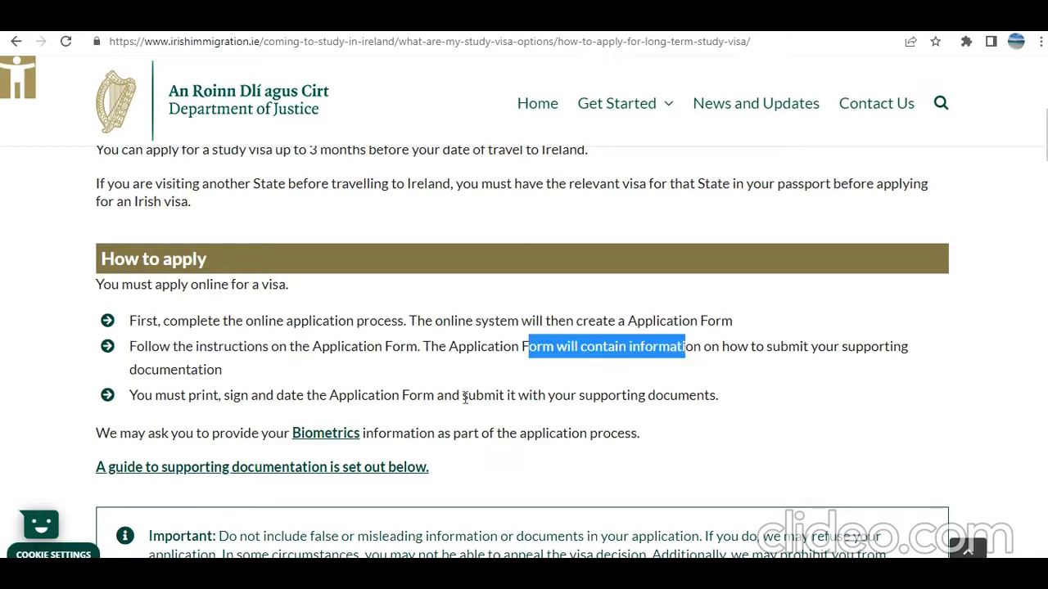
pyautogui.moveTo(243, 396); pyautogui.dragTo(593, 396)
pyautogui.click(750, 415)
pyautogui.scroll(-2, 578, 426)
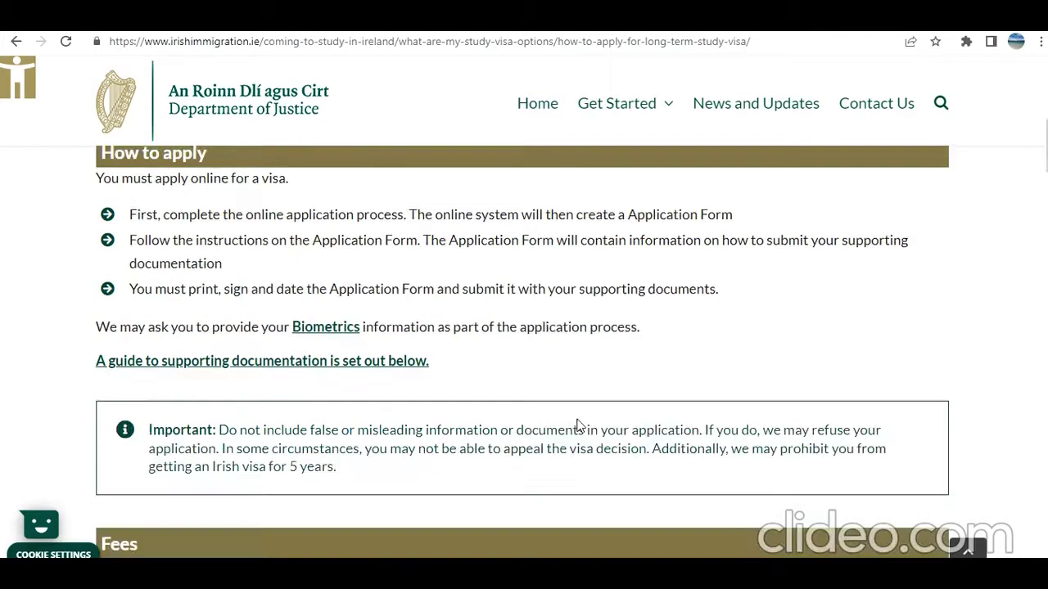
pyautogui.moveTo(210, 272); pyautogui.dragTo(96, 279)
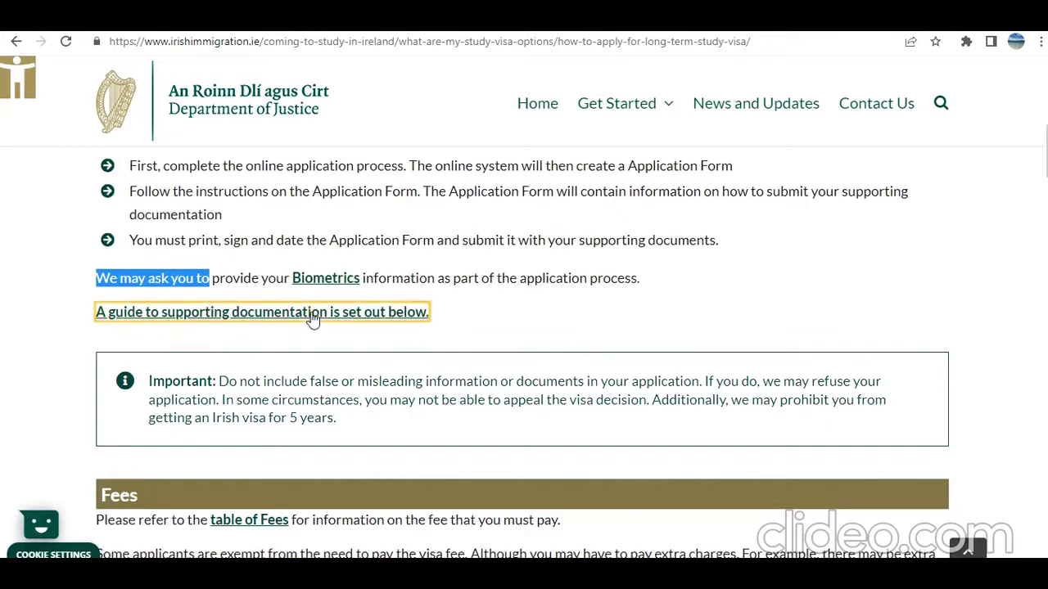
# Open the table of Fees from the Fees section in a new tab
pyautogui.scroll(-3, 304, 325)
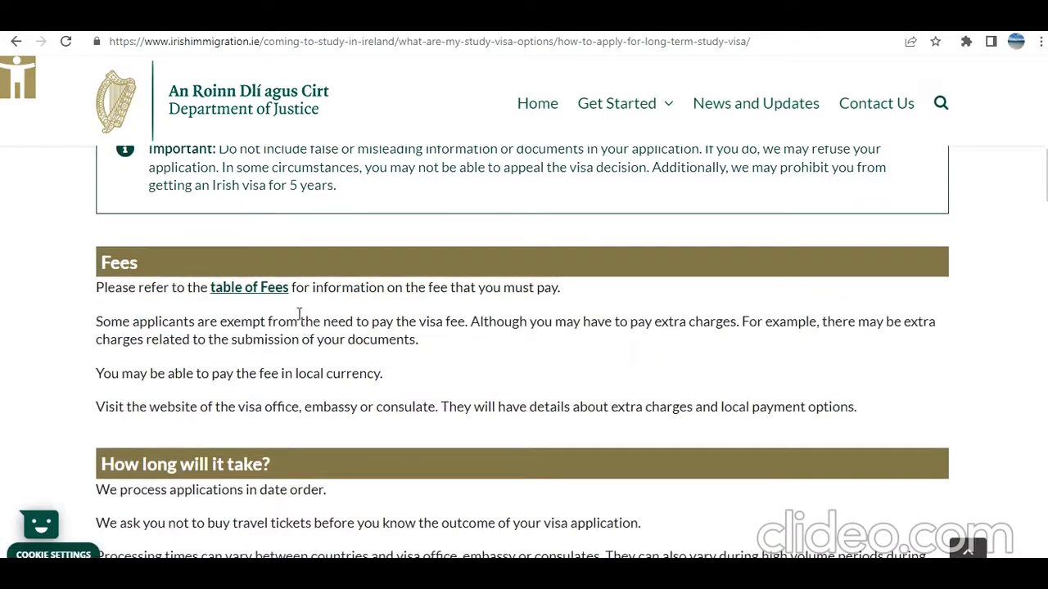
pyautogui.rightClick(271, 293)
pyautogui.click(288, 302)
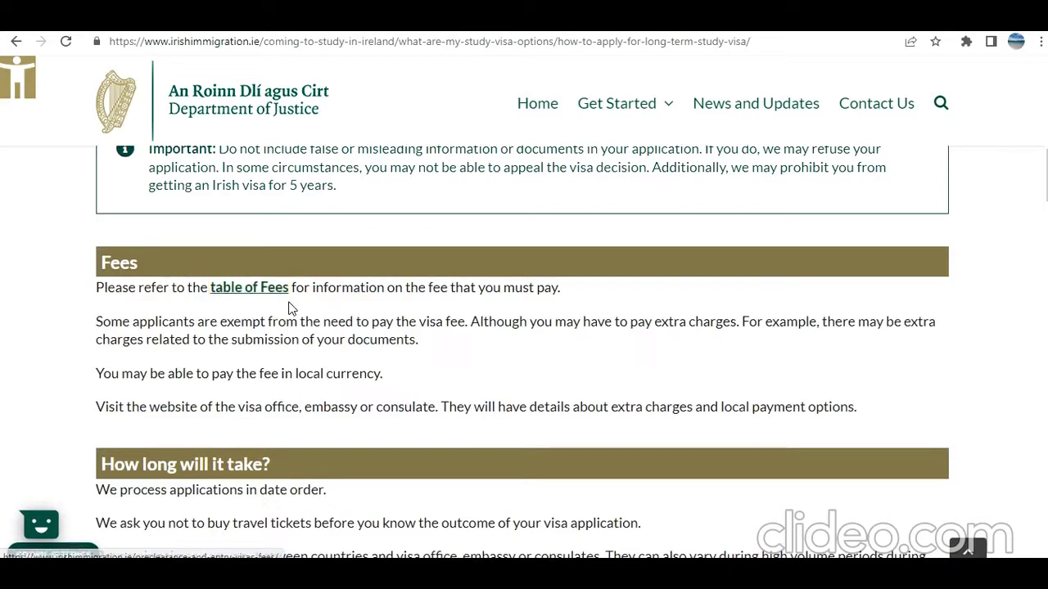
# Go to the guide to supporting documentation and read the Application Form and Application letter requirements
pyautogui.scroll(2, 326, 336)
pyautogui.click(324, 236)
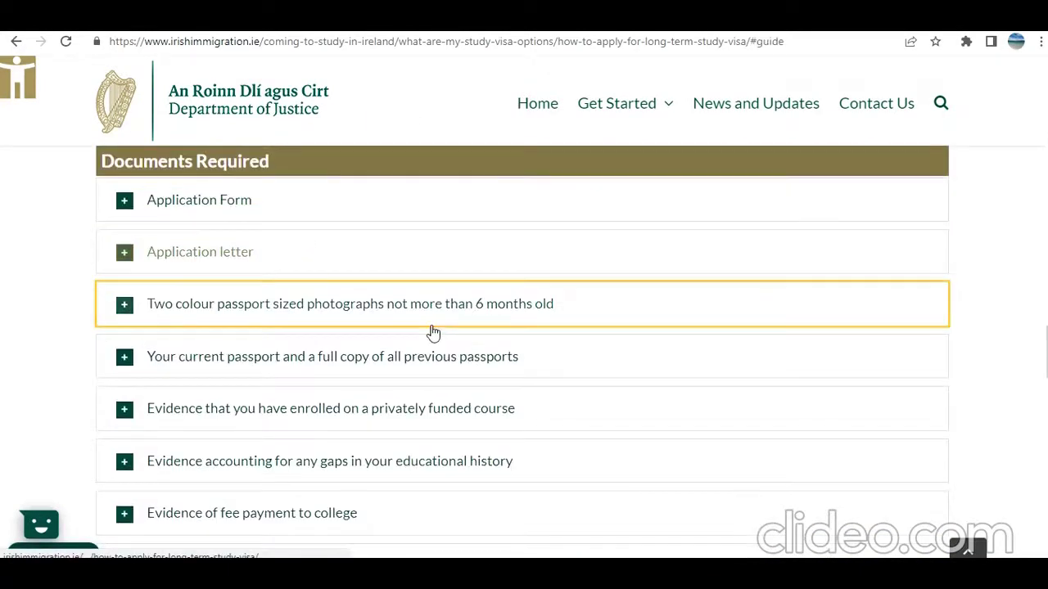
pyautogui.click(125, 204)
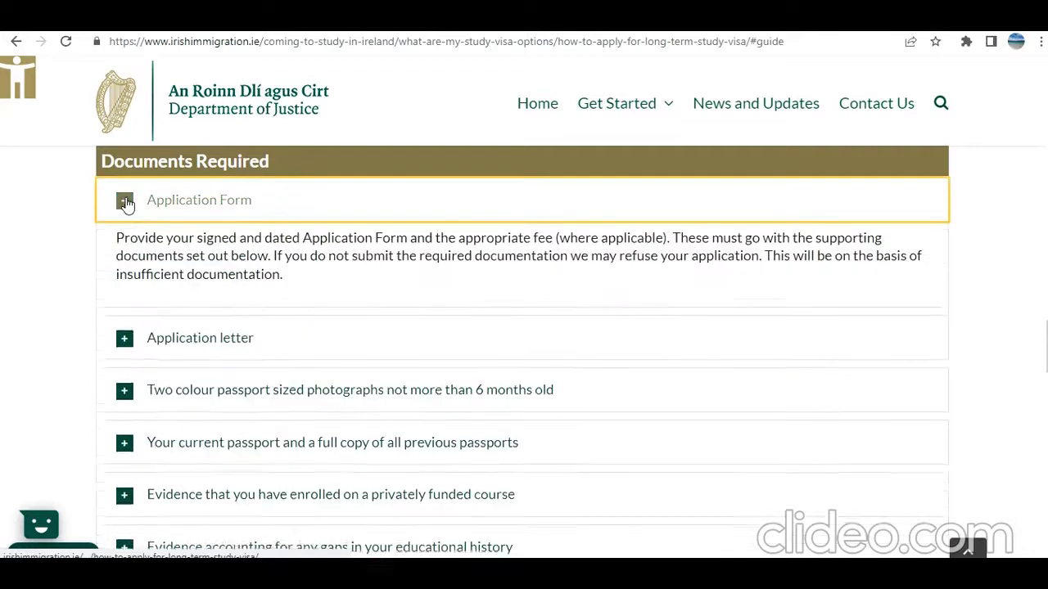
pyautogui.click(123, 202)
pyautogui.click(125, 258)
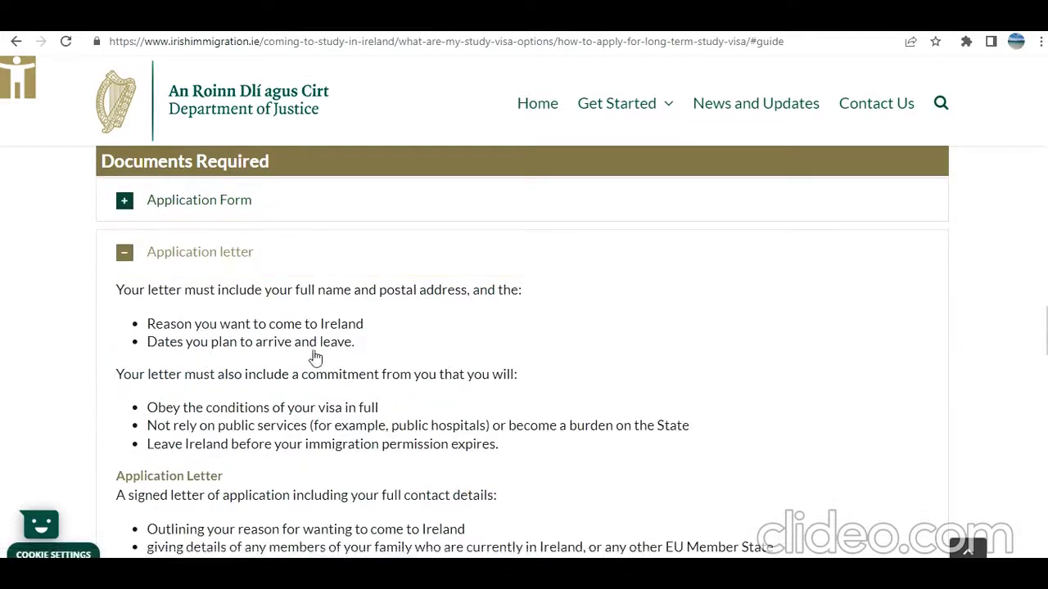
pyautogui.scroll(-4, 196, 352)
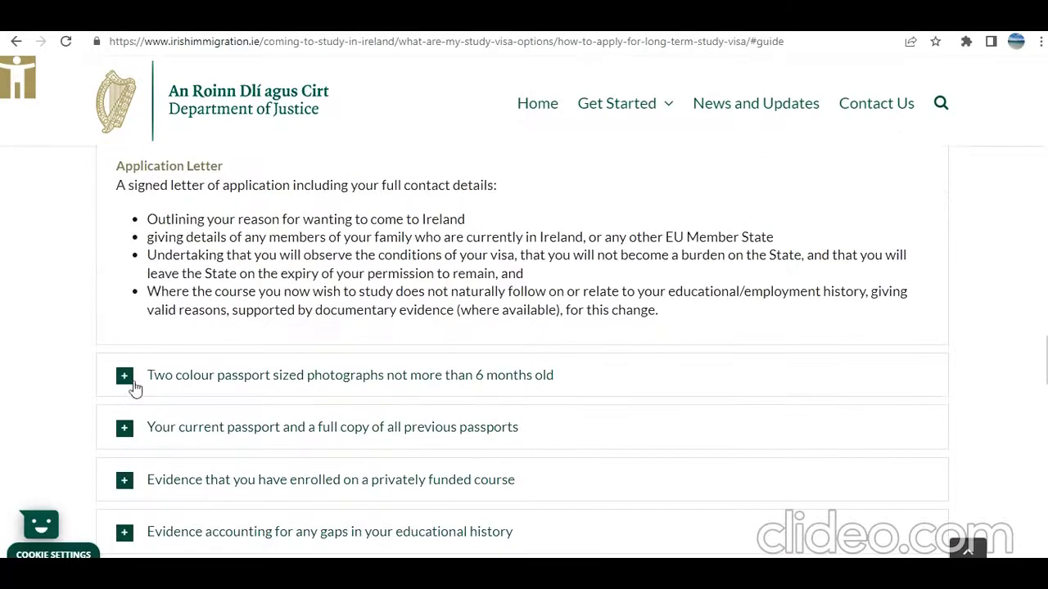
# Read the passport photograph requirements and the evidence needed for enrolment on a privately funded course
pyautogui.click(121, 384)
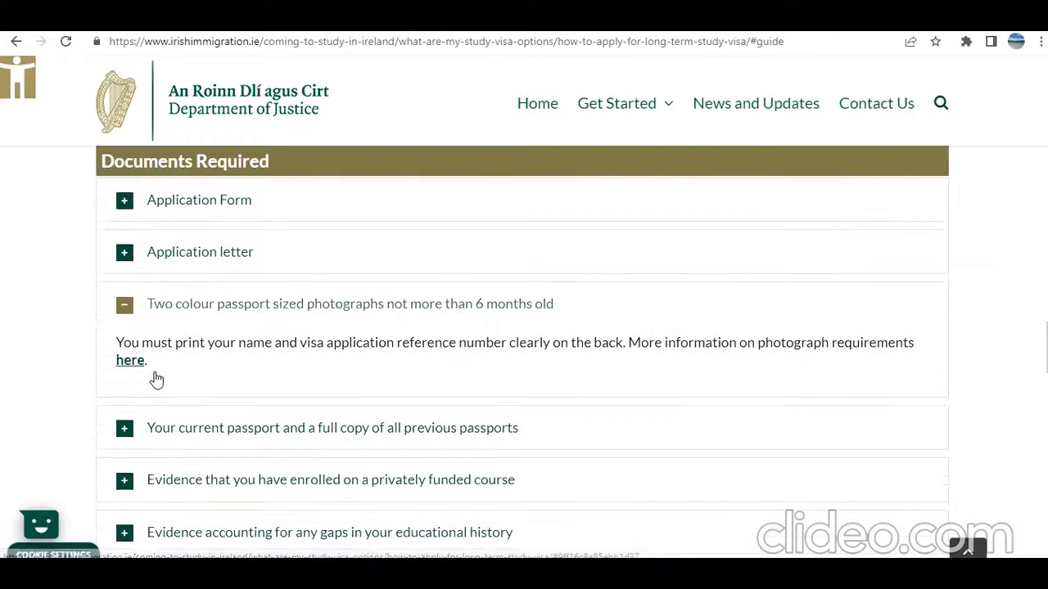
pyautogui.scroll(-1, 205, 372)
pyautogui.click(288, 352)
pyautogui.click(275, 401)
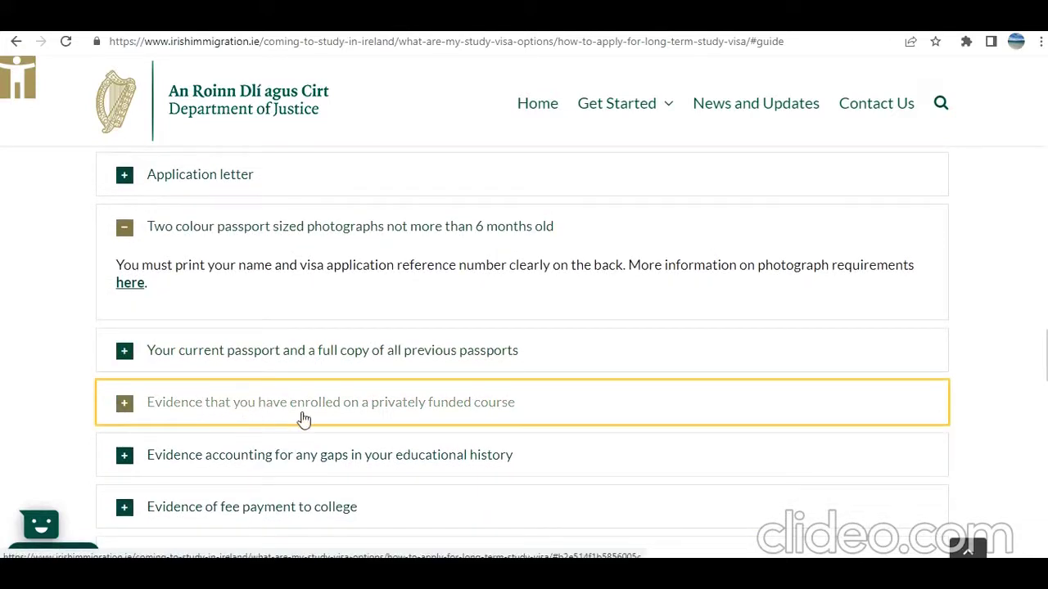
pyautogui.click(123, 413)
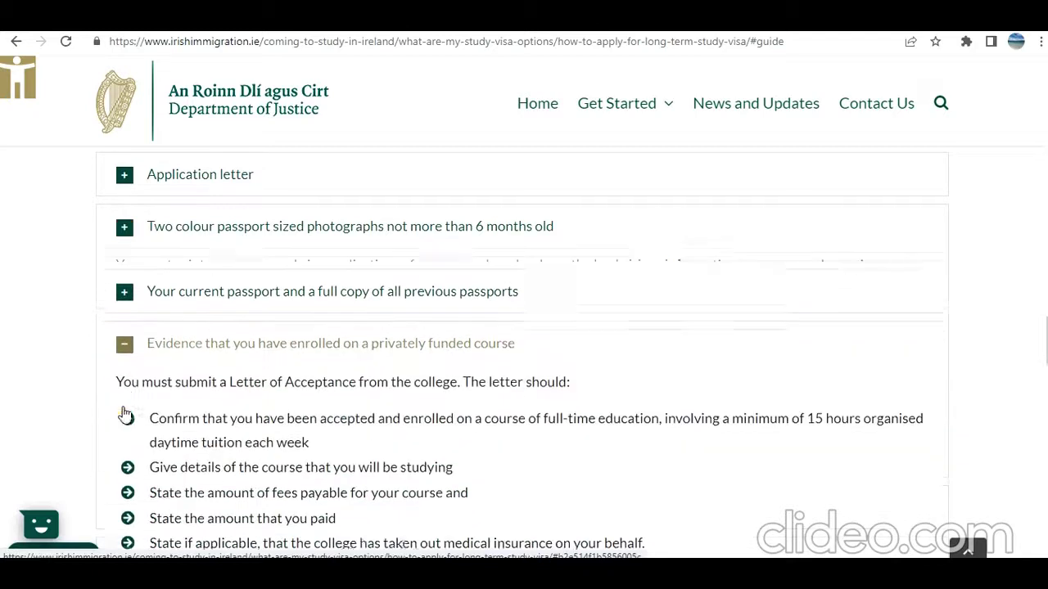
pyautogui.click(125, 337)
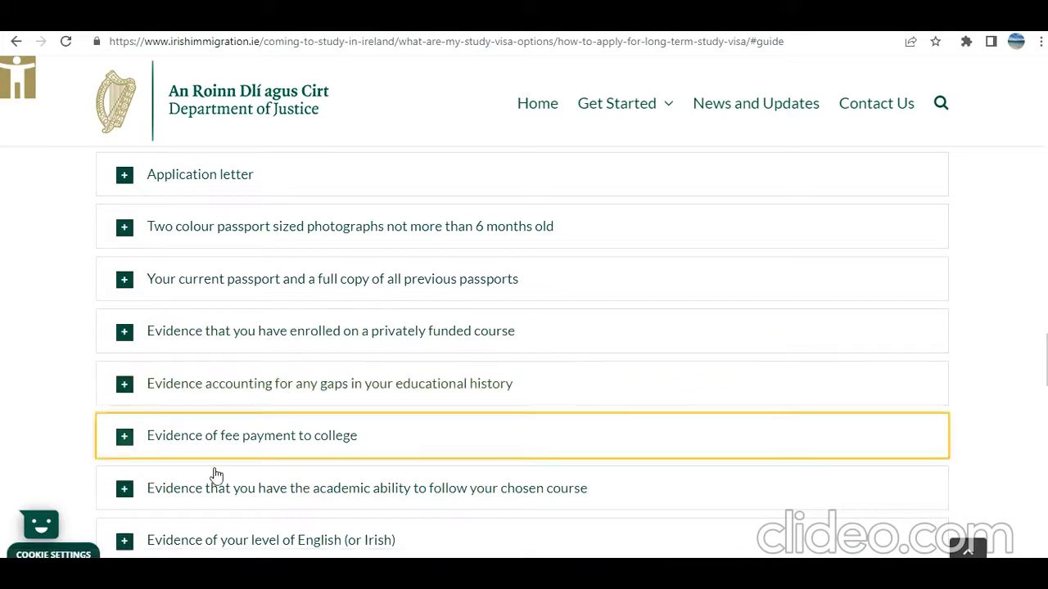
# Read what evidence is required of fee payment to the college and of academic ability for the chosen course
pyautogui.click(122, 449)
pyautogui.scroll(-2, 241, 463)
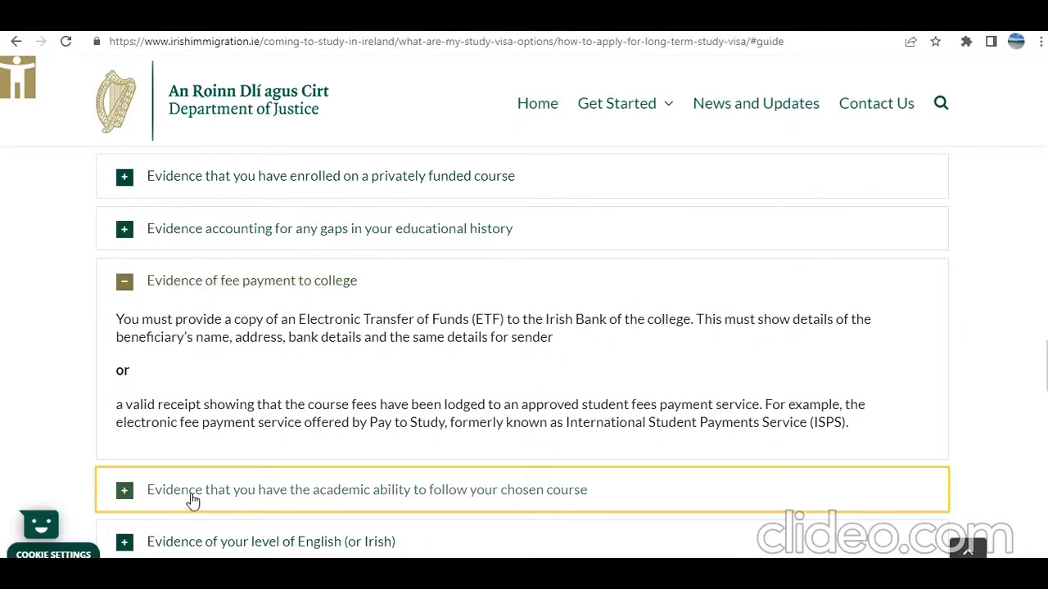
pyautogui.scroll(-1, 191, 501)
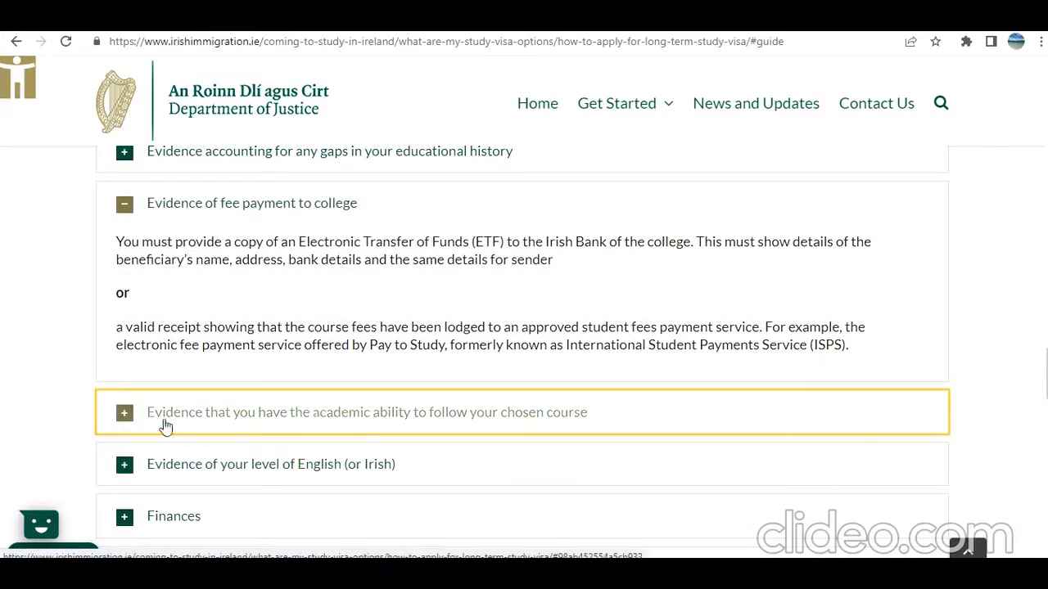
pyautogui.click(119, 421)
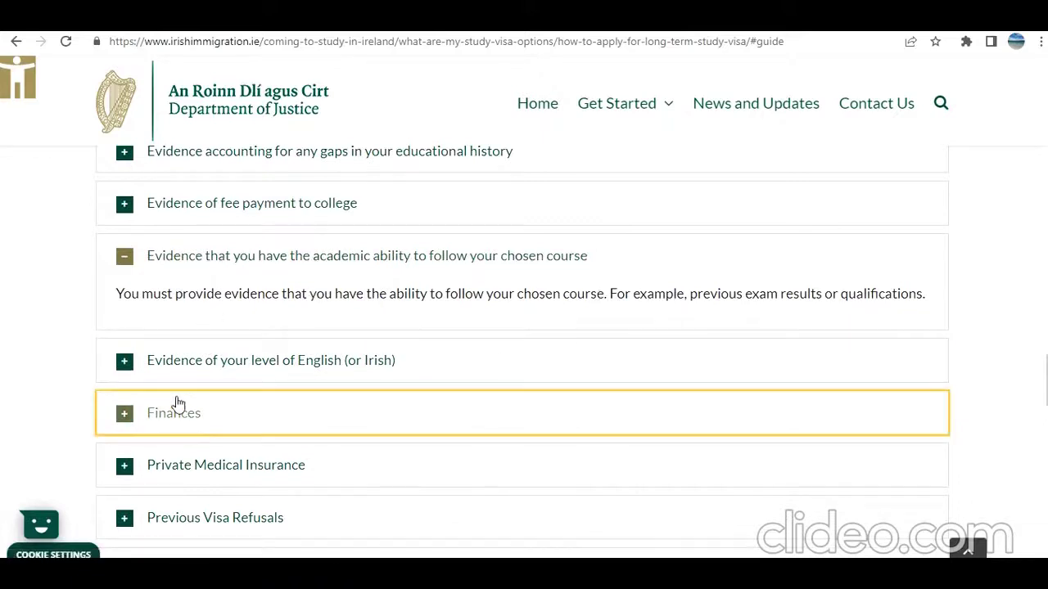
# Expand the evidence of English level and open the English language requirements for study visas in a new tab
pyautogui.click(134, 370)
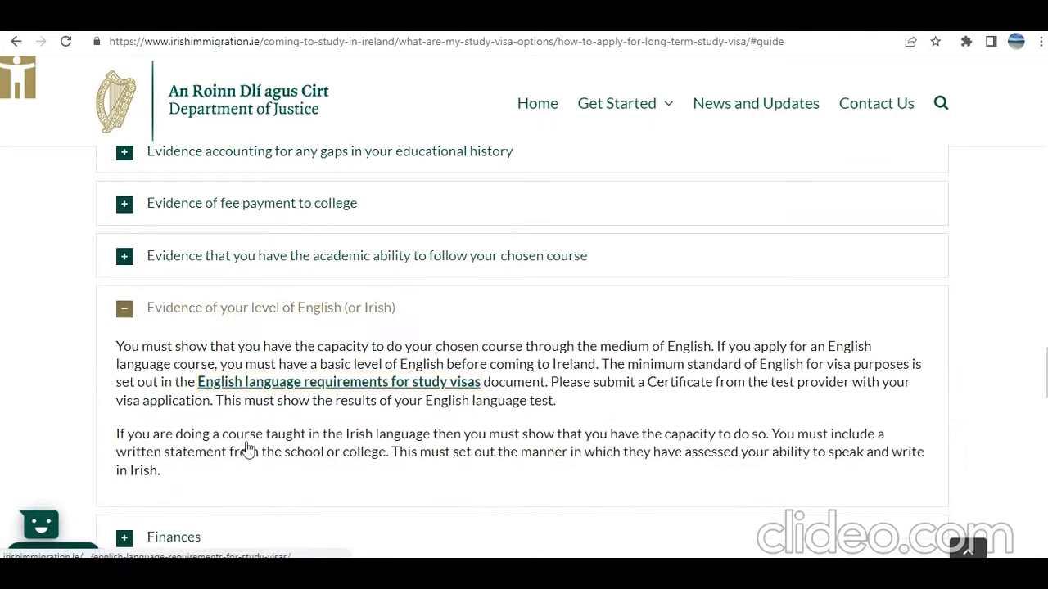
pyautogui.click(352, 385)
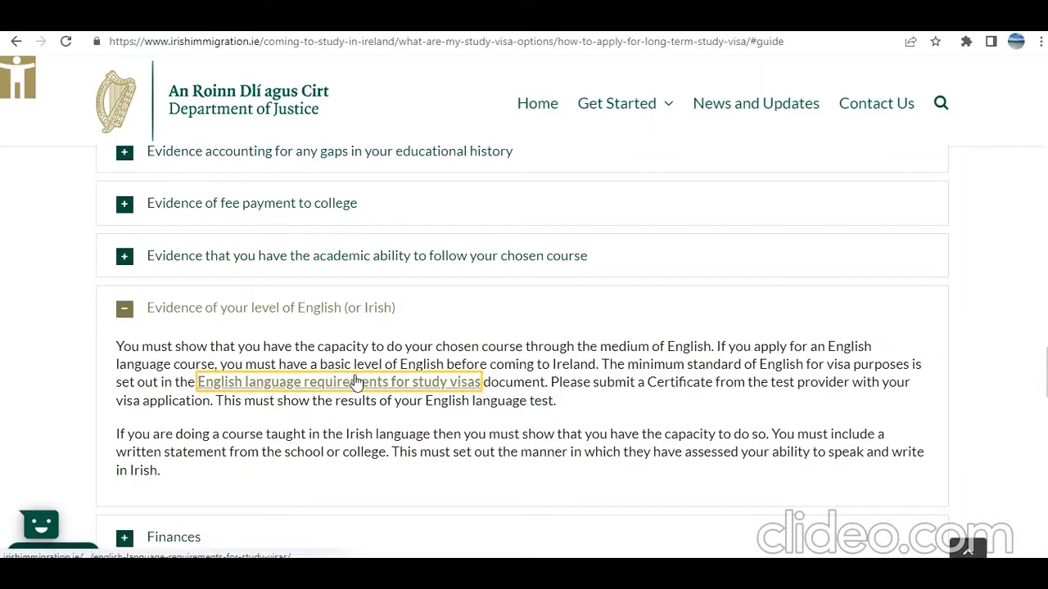
pyautogui.rightClick(352, 385)
pyautogui.click(397, 382)
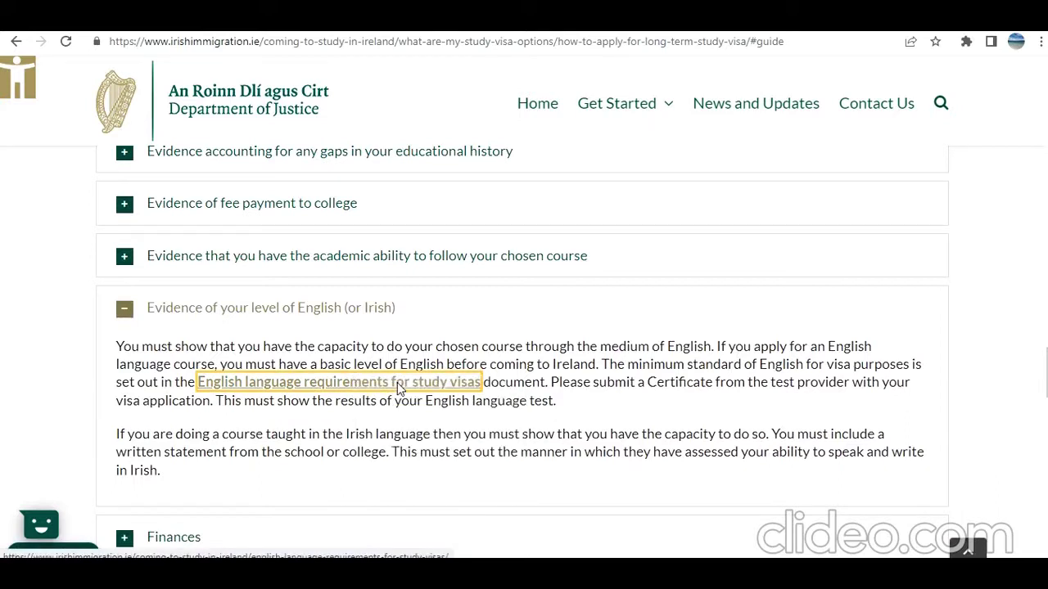
# Check the Finances, Private Medical Insurance and Previous Visa Refusals entries under Documents Required
pyautogui.scroll(-2, 339, 429)
pyautogui.click(124, 398)
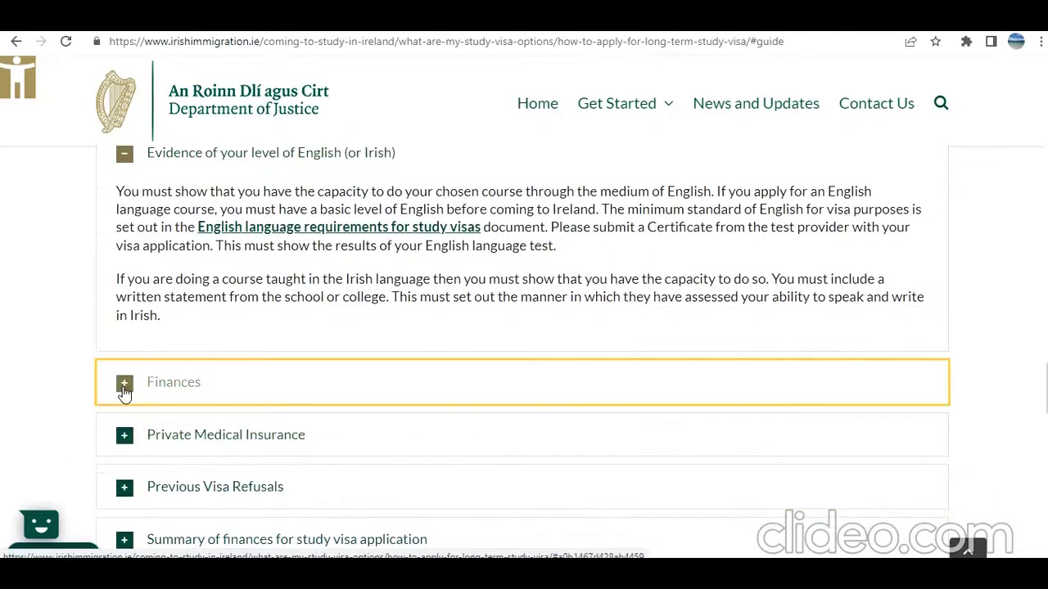
pyautogui.click(125, 395)
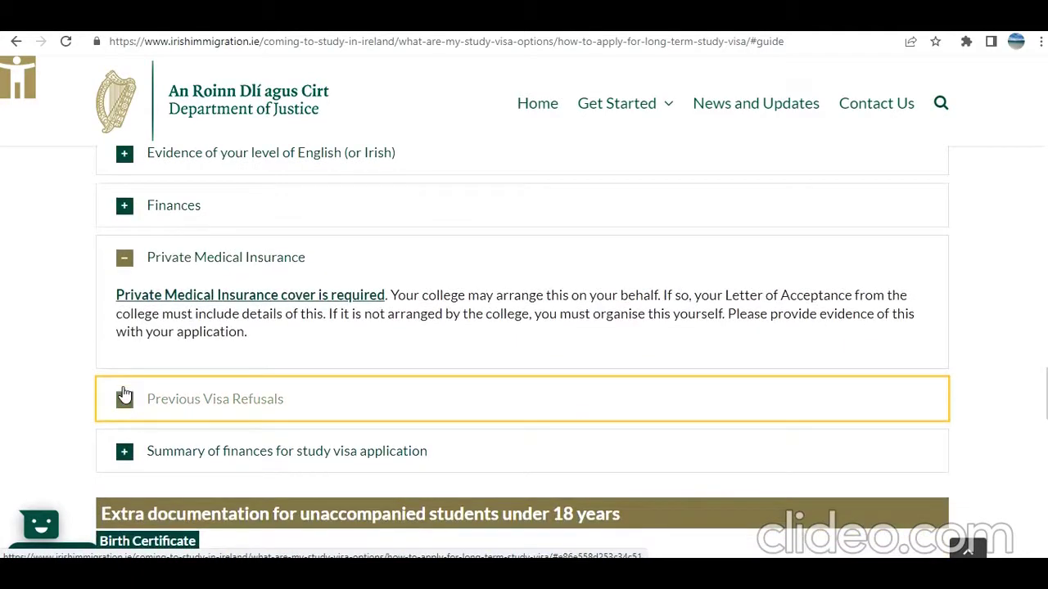
pyautogui.click(124, 397)
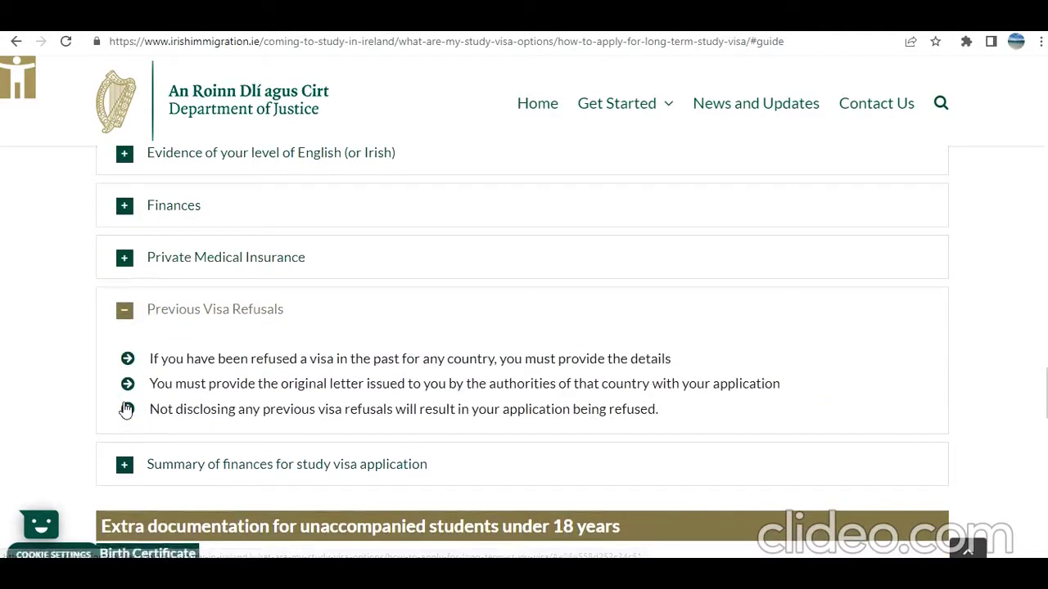
# Download the form linked under Summary of finances for study visa application and open it in Word
pyautogui.click(123, 466)
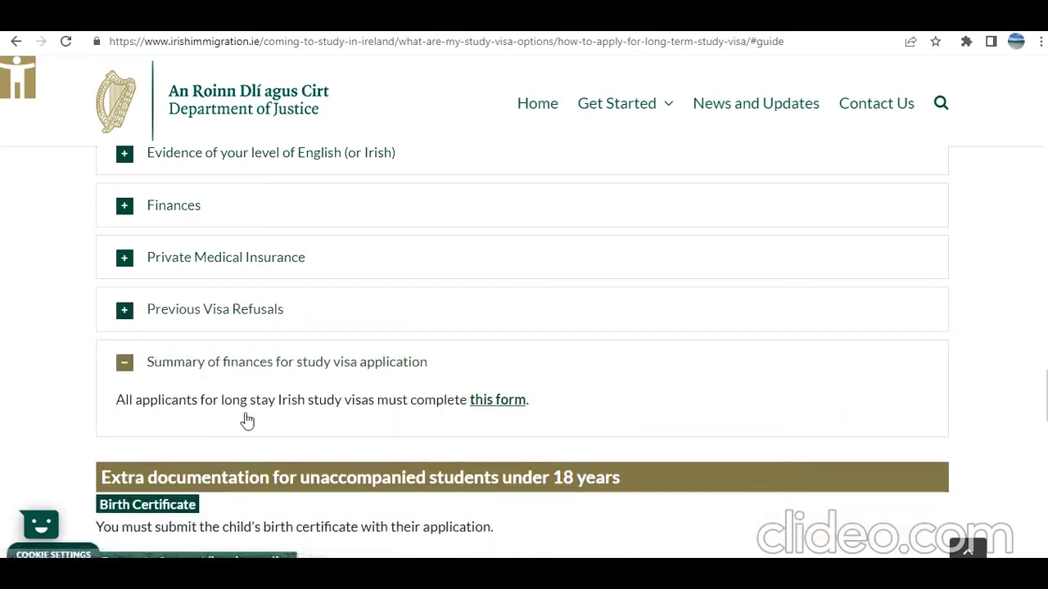
pyautogui.rightClick(529, 408)
pyautogui.click(556, 414)
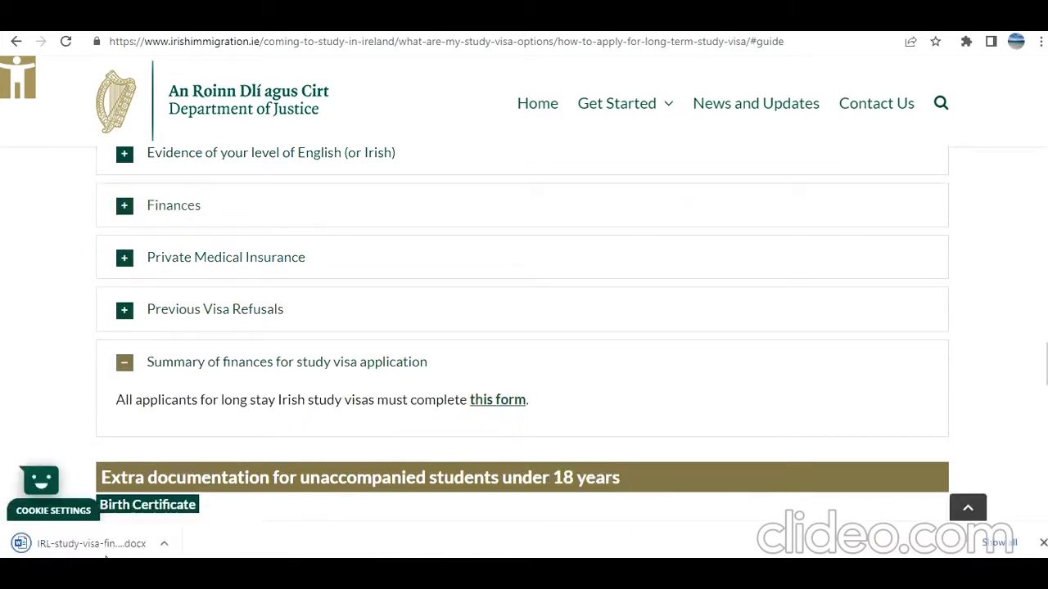
pyautogui.click(106, 543)
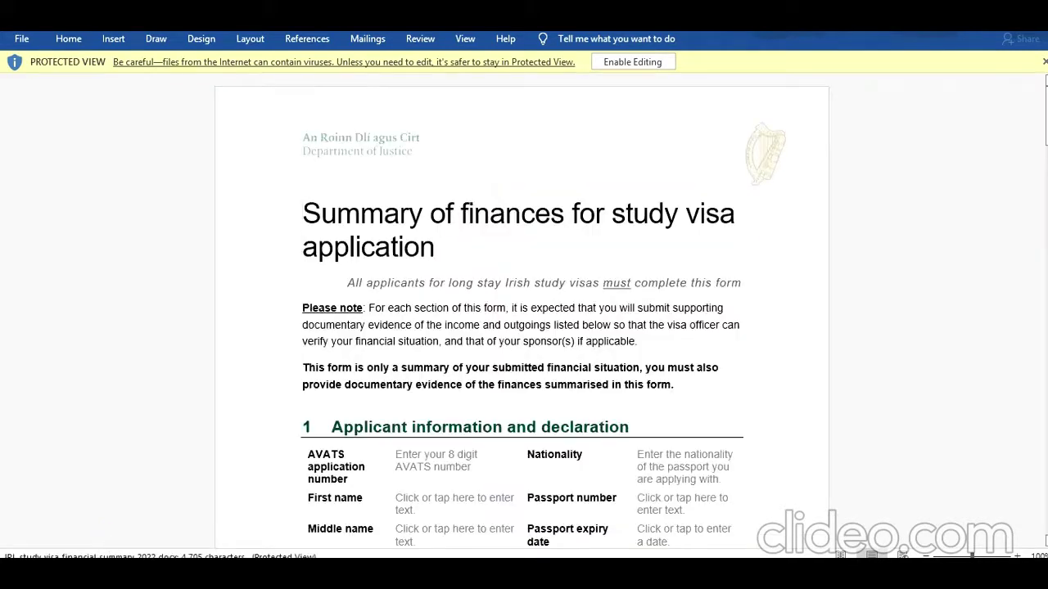
# Read through the study visa finance summary form, from the applicant information and declaration to the sponsor finances and consent section
pyautogui.scroll(-2, 372, 442)
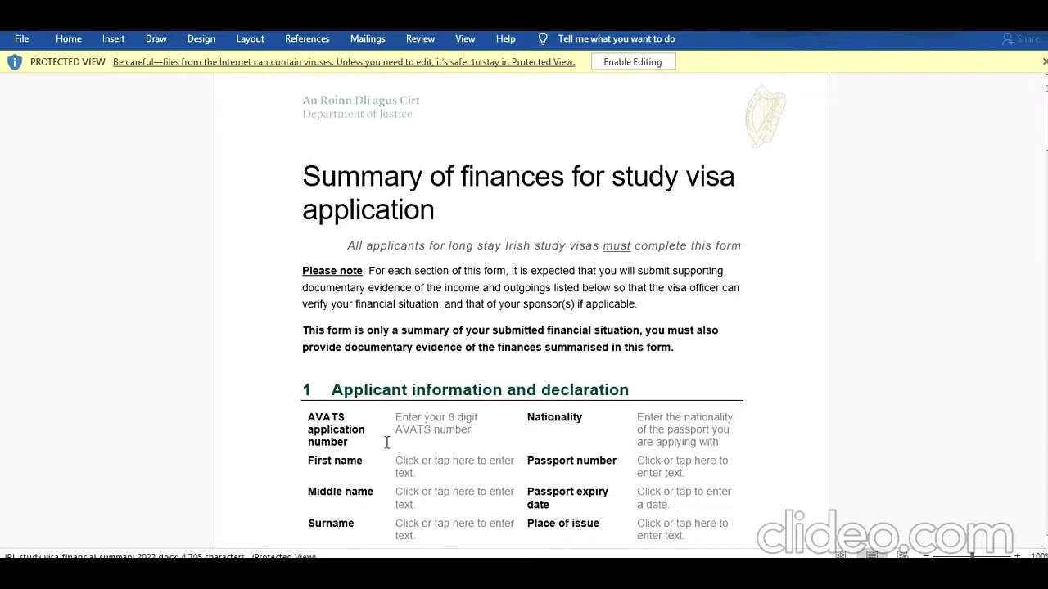
pyautogui.scroll(-3, 386, 442)
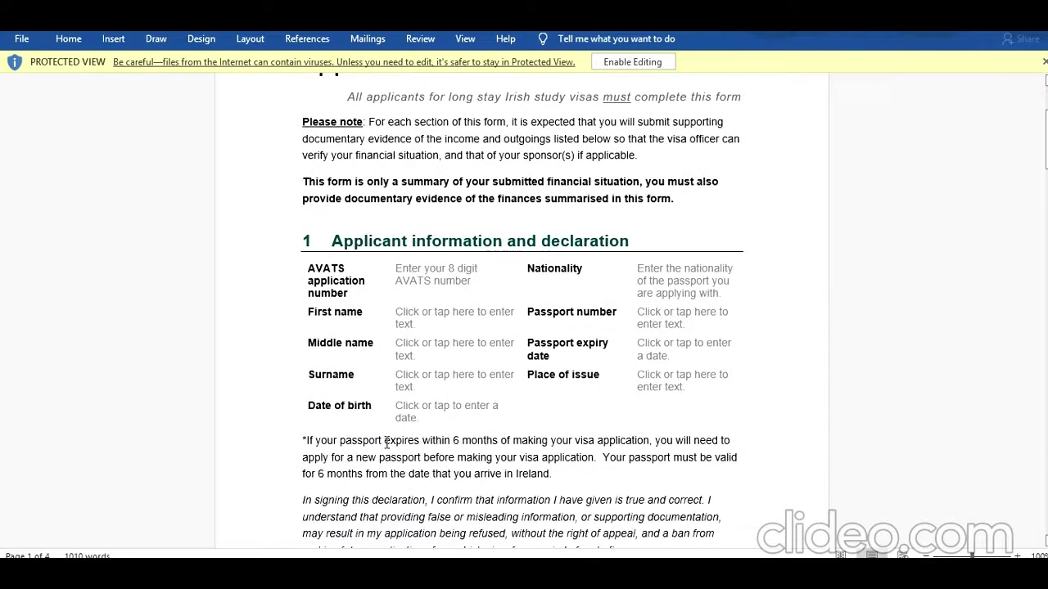
pyautogui.scroll(-17, 387, 442)
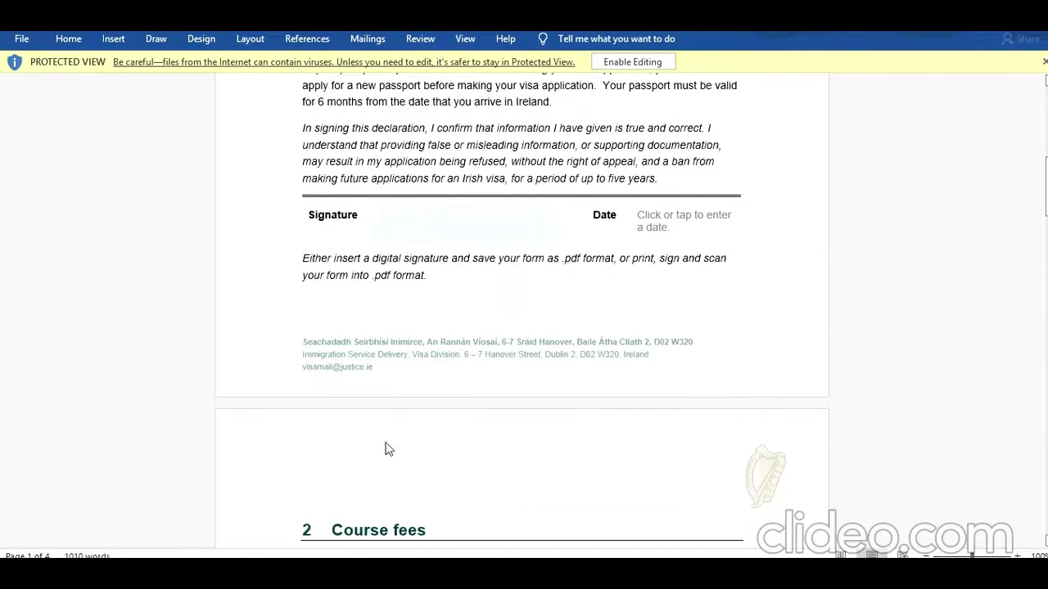
pyautogui.scroll(-1, 382, 443)
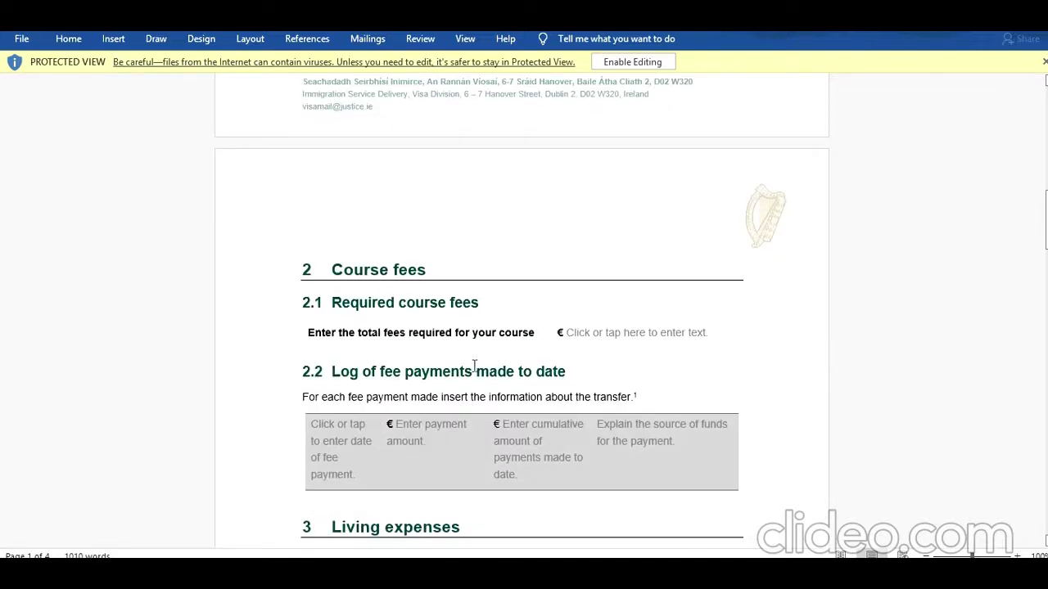
pyautogui.click(623, 333)
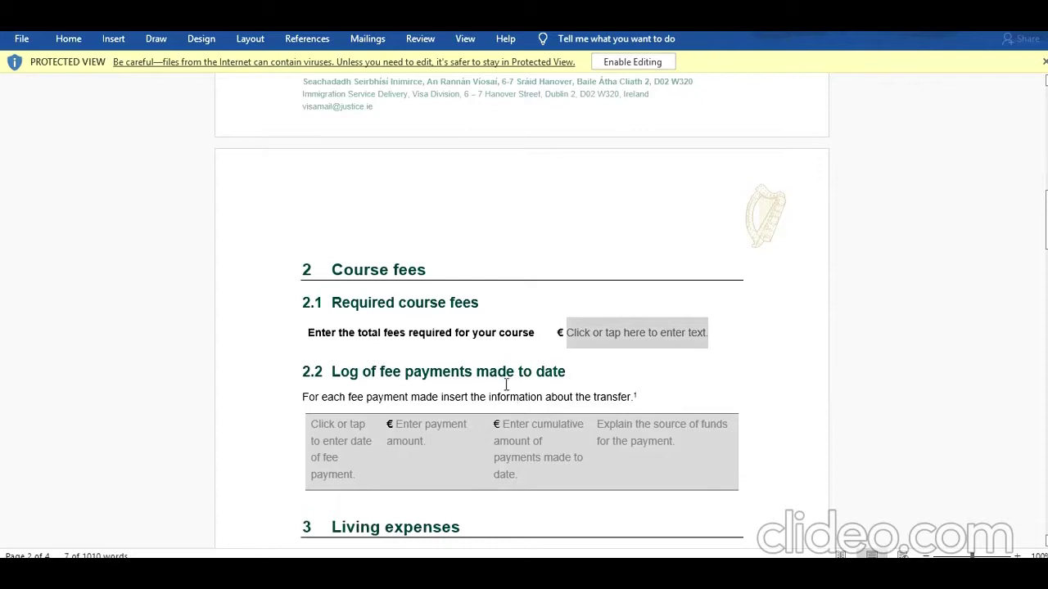
pyautogui.scroll(-3, 529, 426)
pyautogui.scroll(-7, 489, 441)
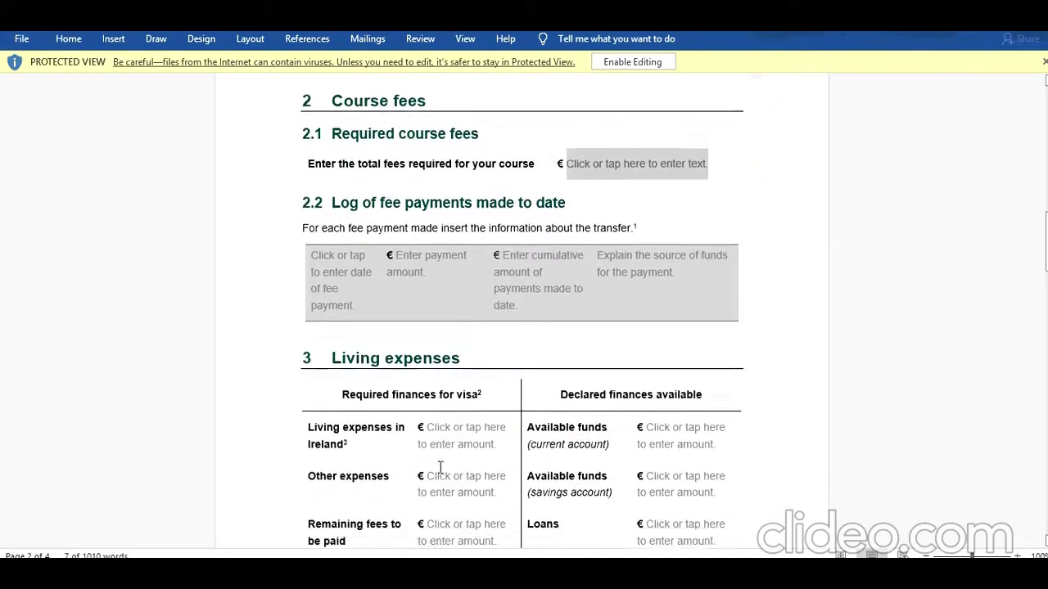
pyautogui.scroll(-11, 439, 466)
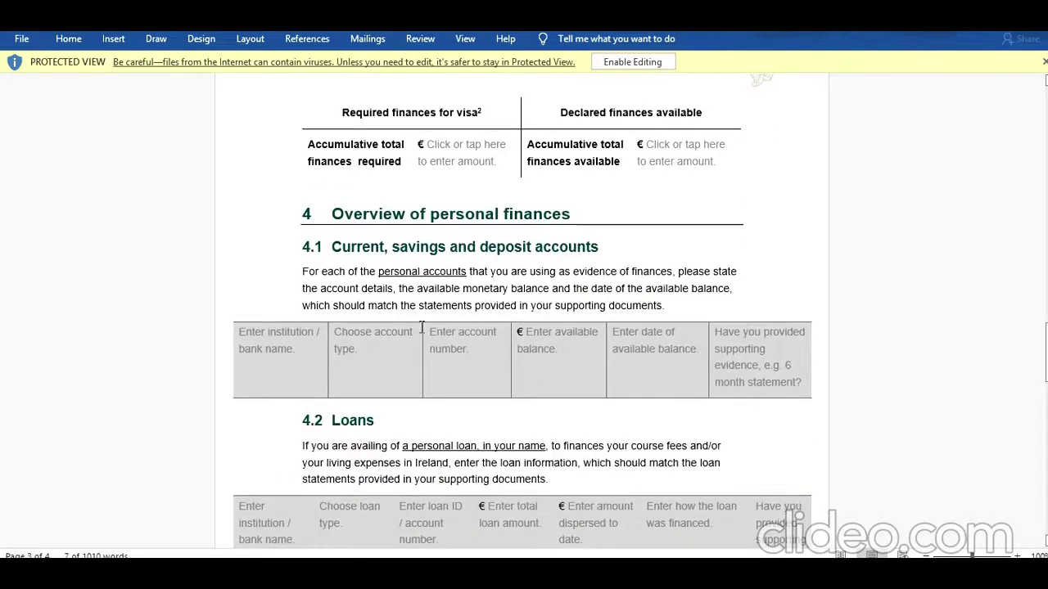
pyautogui.scroll(-8, 345, 396)
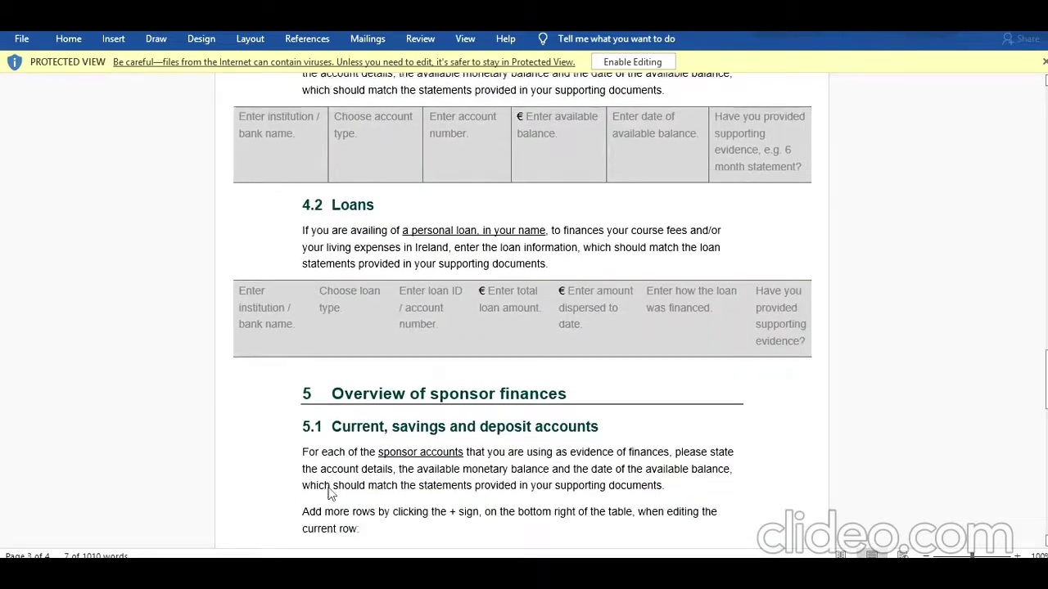
pyautogui.scroll(-15, 341, 485)
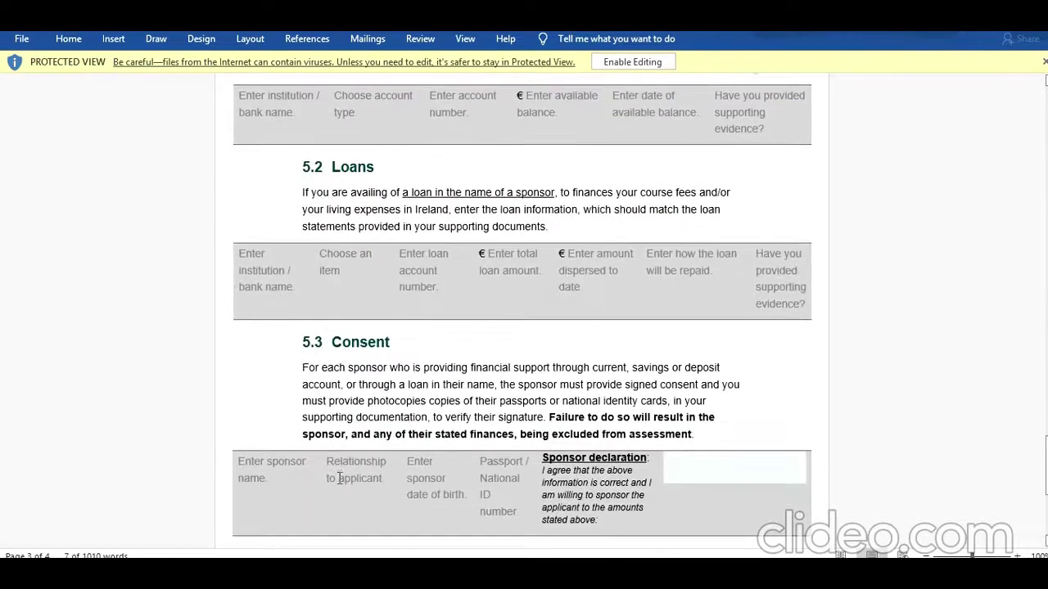
pyautogui.scroll(-2, 340, 480)
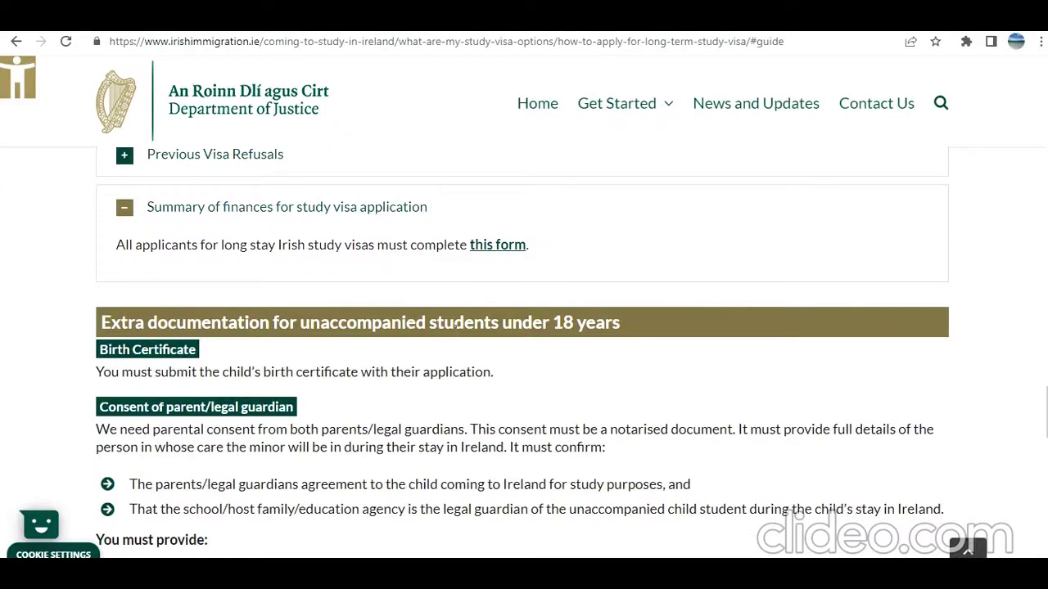
# On the study visa web page, read the extra documentation for unaccompanied students under 18 and the Return of documents rules
pyautogui.scroll(-2, 476, 324)
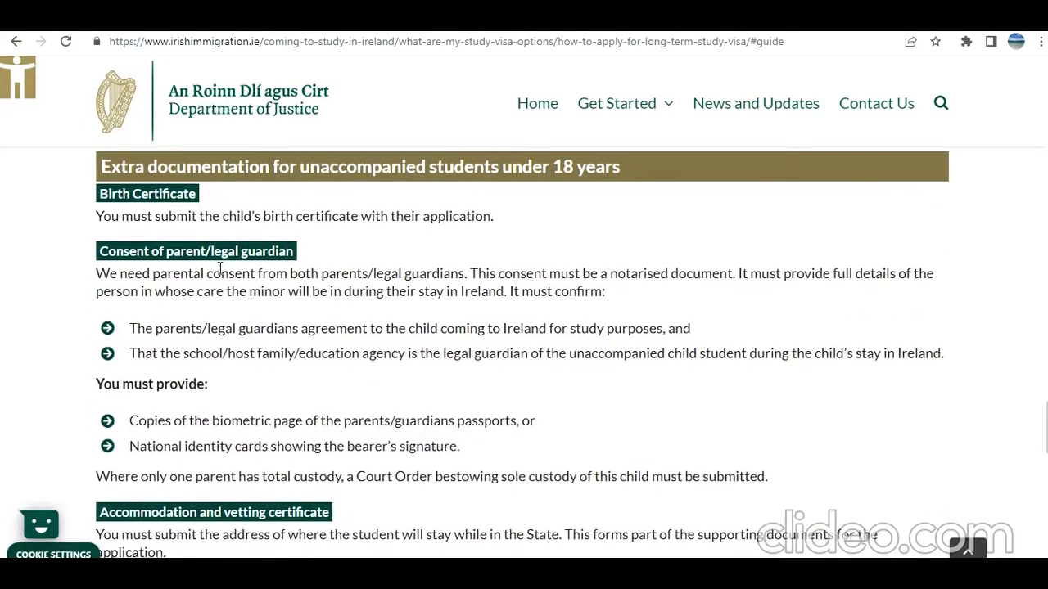
pyautogui.scroll(-2, 220, 268)
pyautogui.scroll(-5, 219, 270)
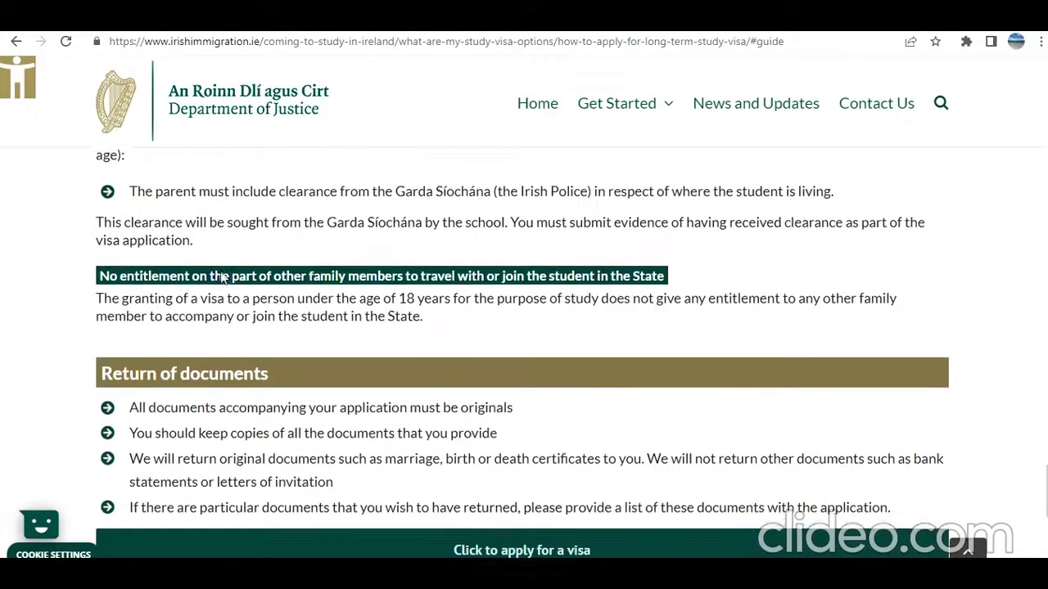
pyautogui.scroll(-2, 222, 299)
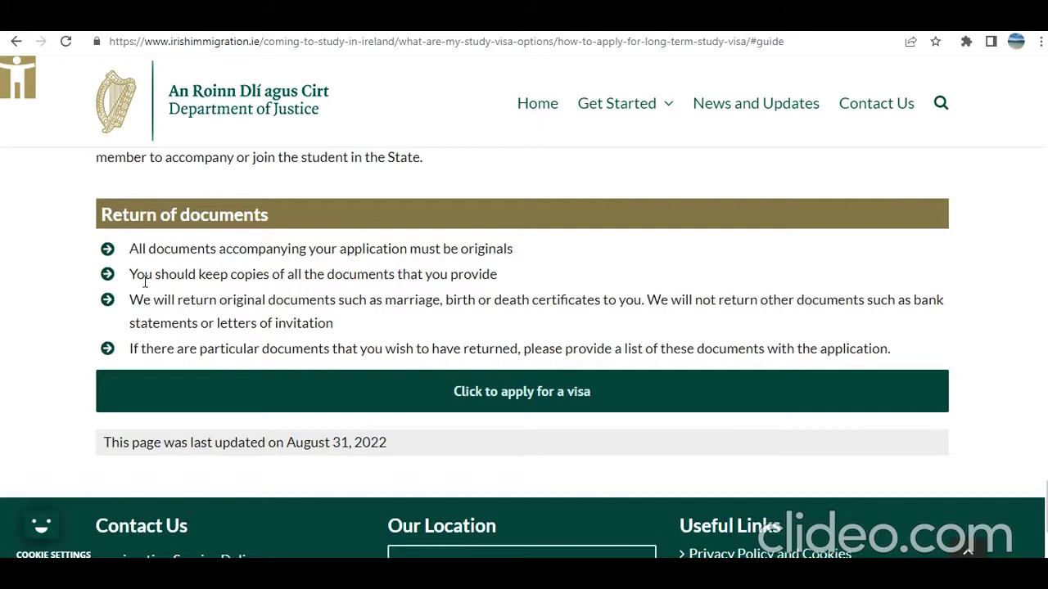
pyautogui.moveTo(145, 275); pyautogui.dragTo(502, 287)
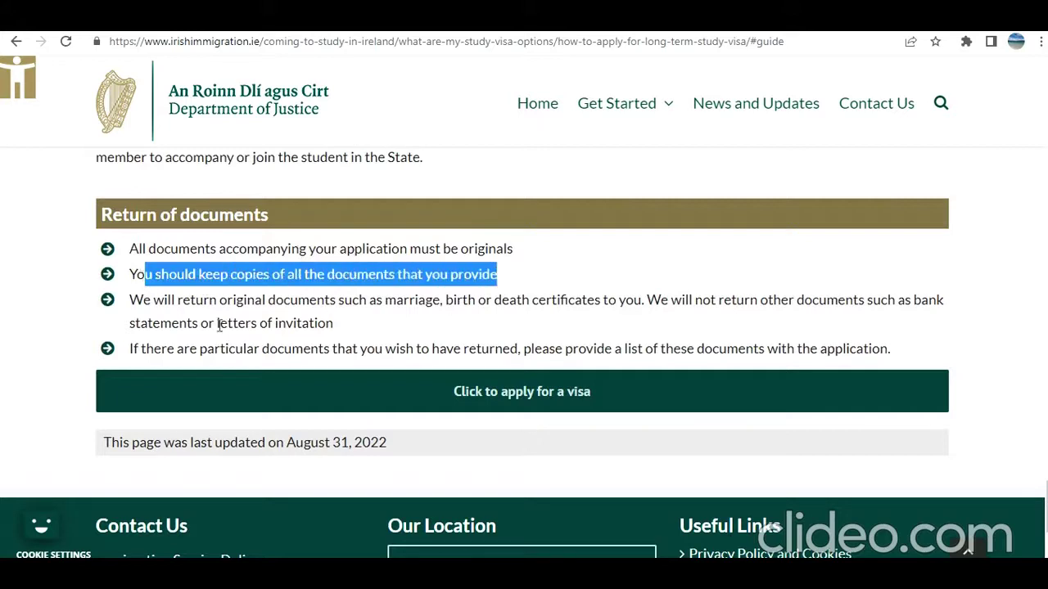
pyautogui.moveTo(155, 300); pyautogui.dragTo(644, 308)
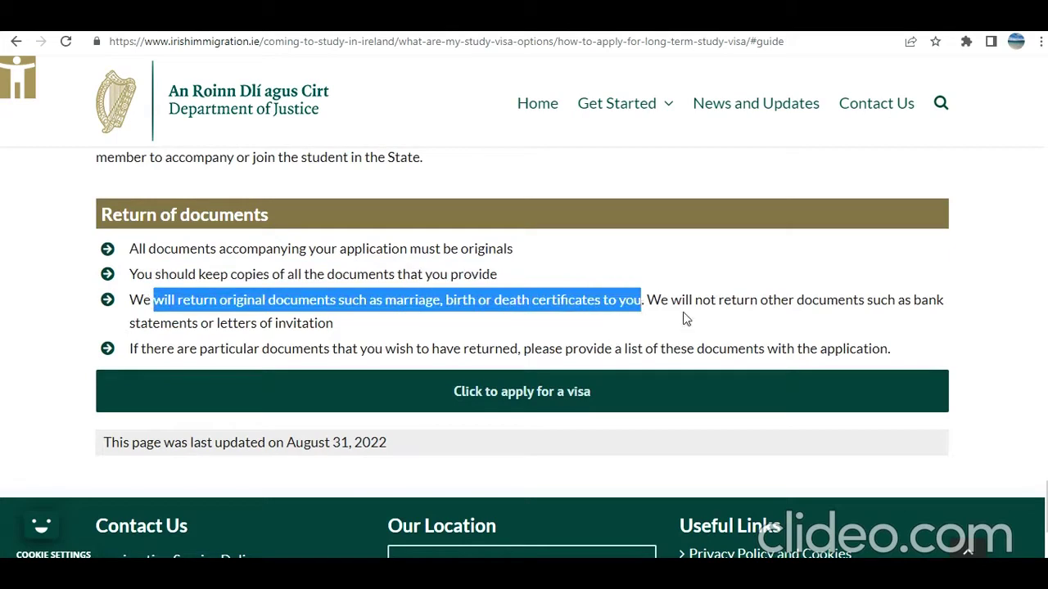
pyautogui.doubleClick(704, 300)
pyautogui.moveTo(745, 294); pyautogui.dragTo(856, 300)
pyautogui.moveTo(221, 326); pyautogui.dragTo(318, 326)
pyautogui.moveTo(147, 352); pyautogui.dragTo(375, 352)
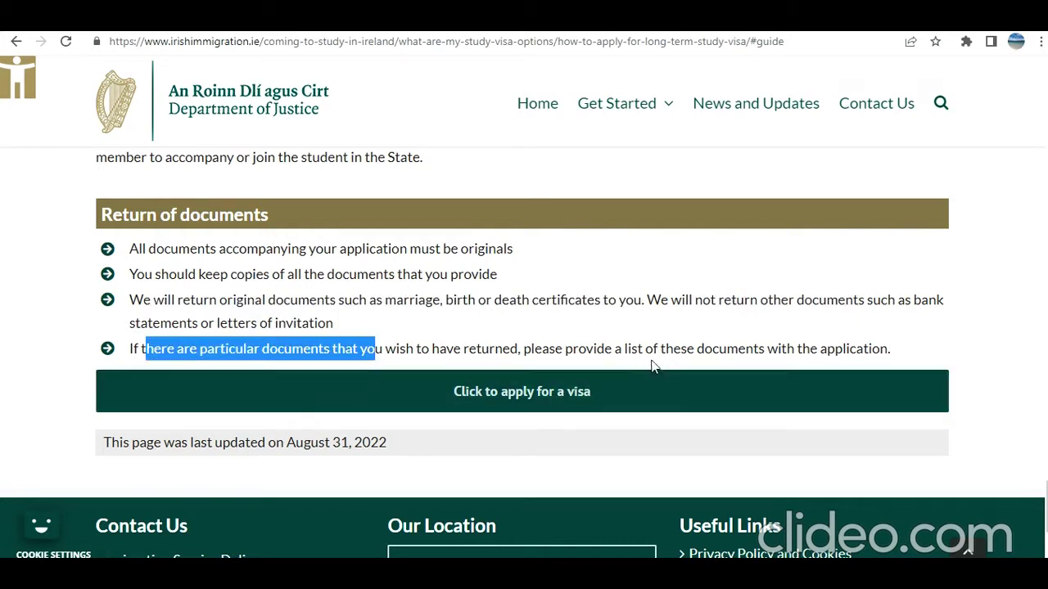
# Open the AVATS online application facility from the visa guide page and continue past its welcome page
pyautogui.scroll(-2, 596, 335)
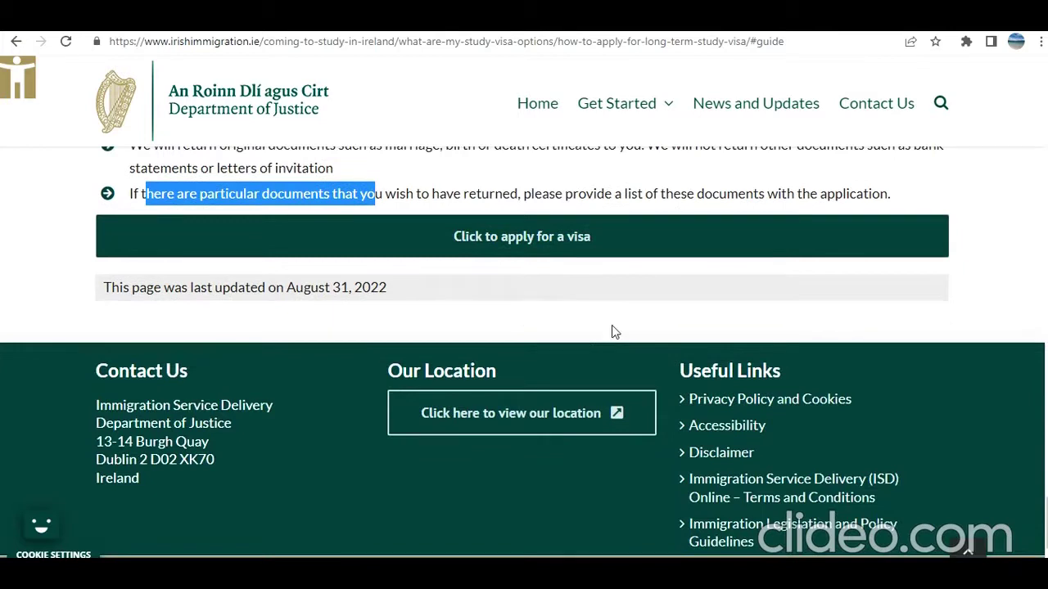
pyautogui.click(504, 249)
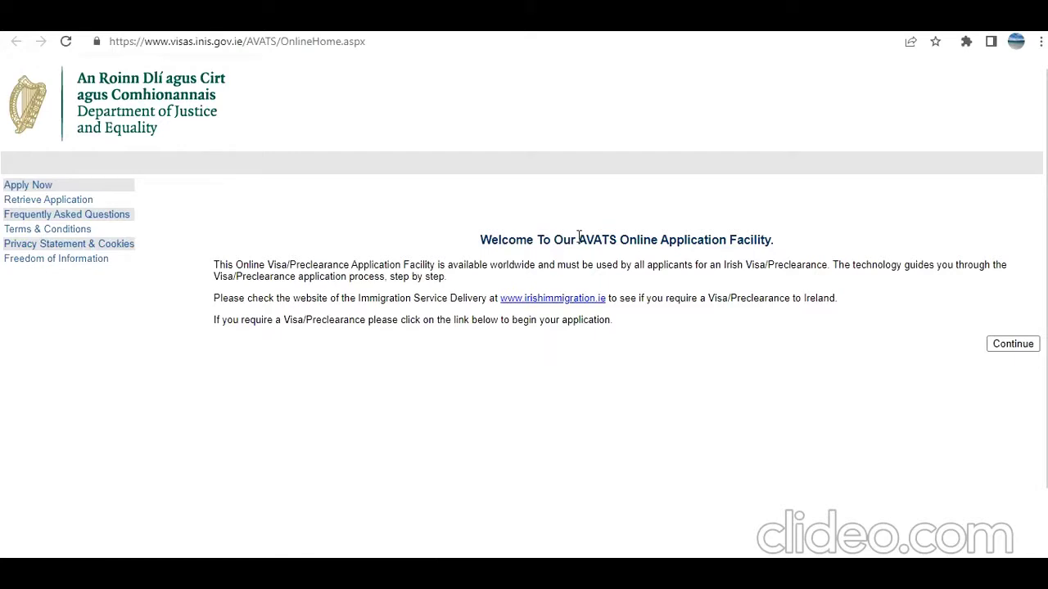
pyautogui.moveTo(579, 237)
pyautogui.mouseDown()
pyautogui.moveTo(622, 240)
pyautogui.moveTo(598, 240)
pyautogui.mouseUp()
pyautogui.click(598, 240)
pyautogui.click(1018, 344)
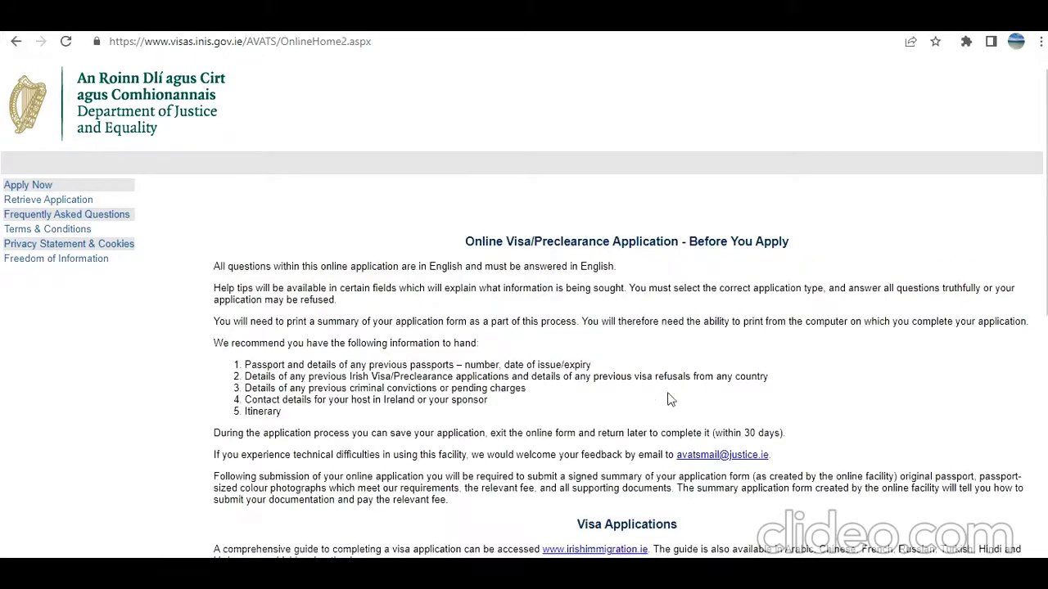
# Read the Before You Apply notes, focusing on the list of information recommended to have at hand
pyautogui.scroll(-1, 667, 399)
pyautogui.scroll(-1, 667, 399)
pyautogui.scroll(-1, 516, 378)
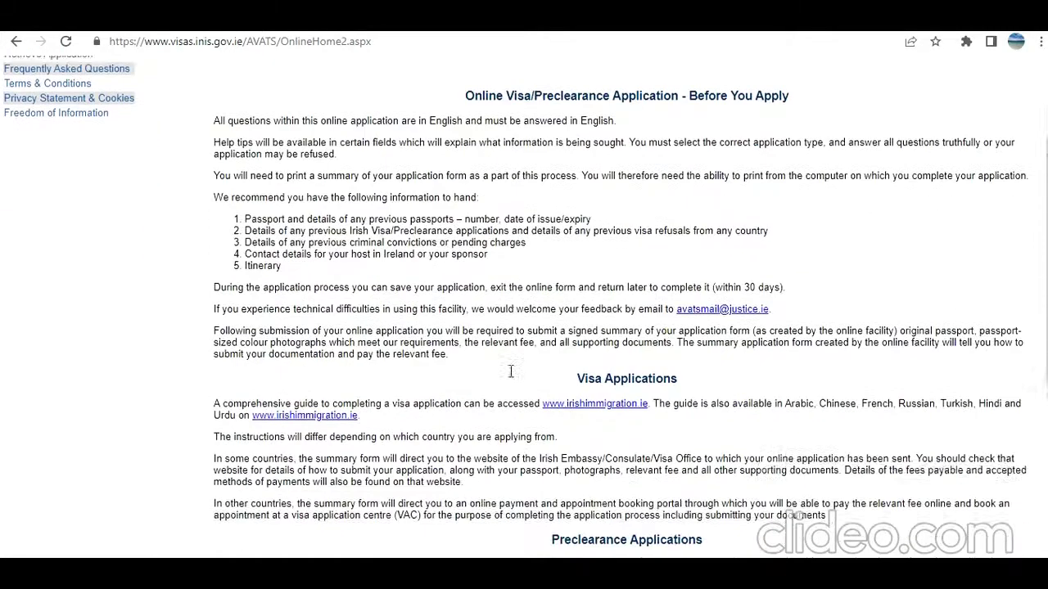
pyautogui.moveTo(430, 215); pyautogui.dragTo(483, 245)
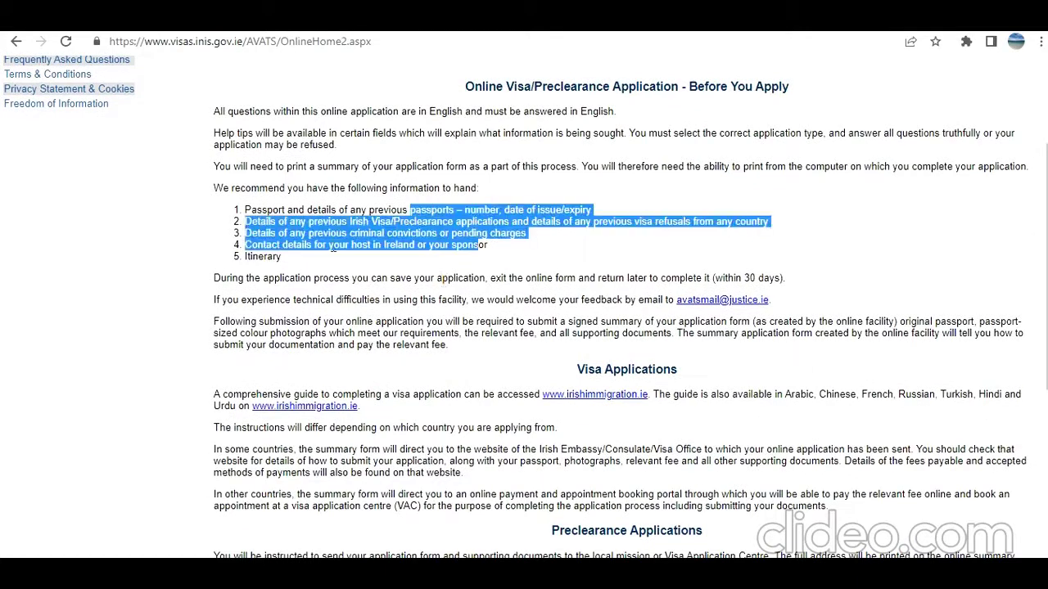
pyautogui.click(302, 227)
pyautogui.moveTo(258, 207); pyautogui.dragTo(363, 261)
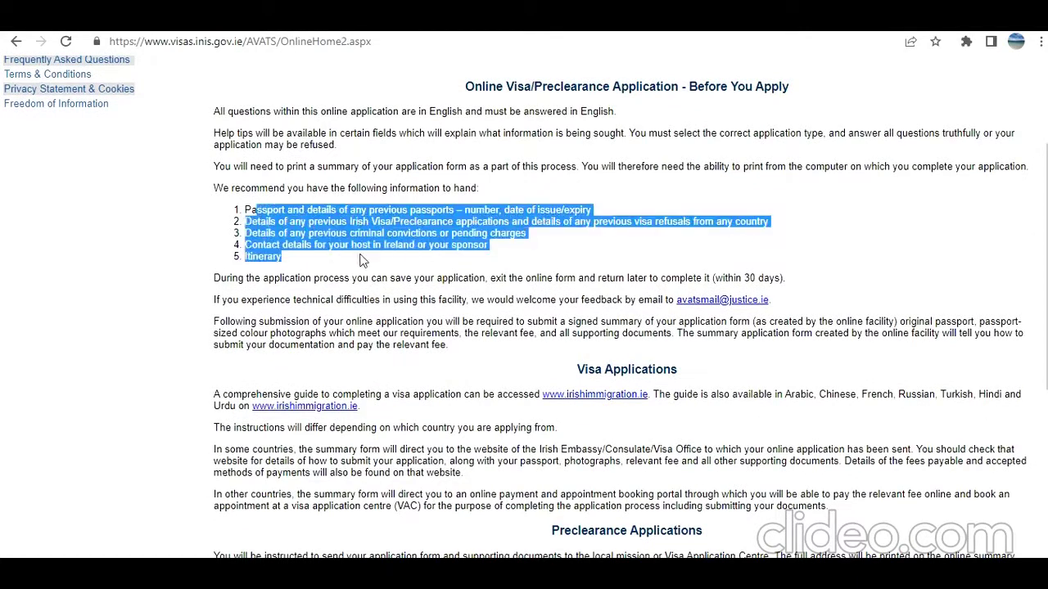
pyautogui.click(343, 273)
pyautogui.moveTo(280, 212); pyautogui.dragTo(332, 250)
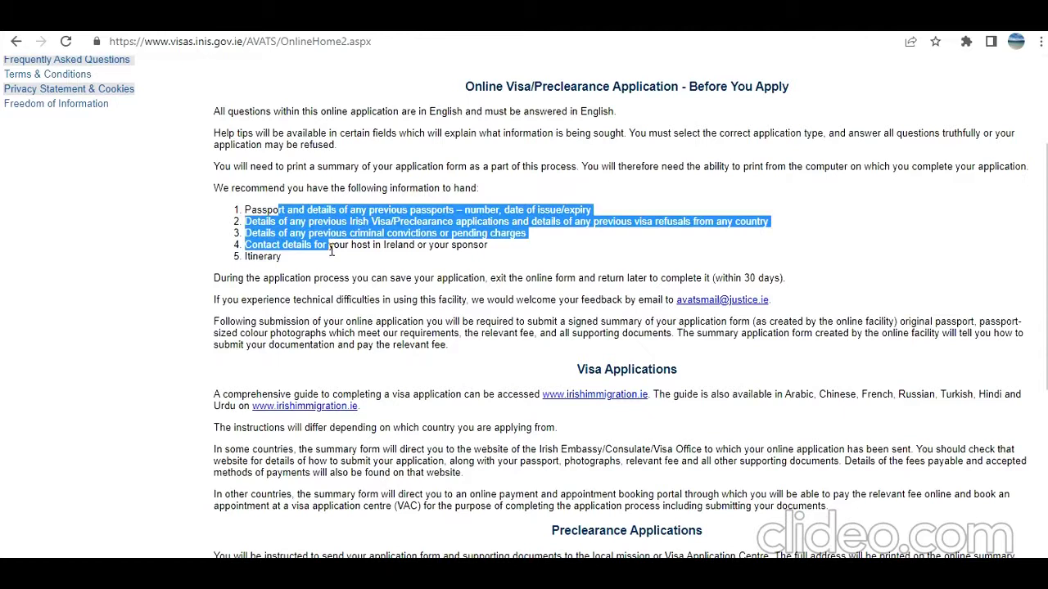
pyautogui.click(312, 279)
# Acknowledge the Privacy Notice and proceed to the AVATS Online Application Form
pyautogui.scroll(-4, 412, 322)
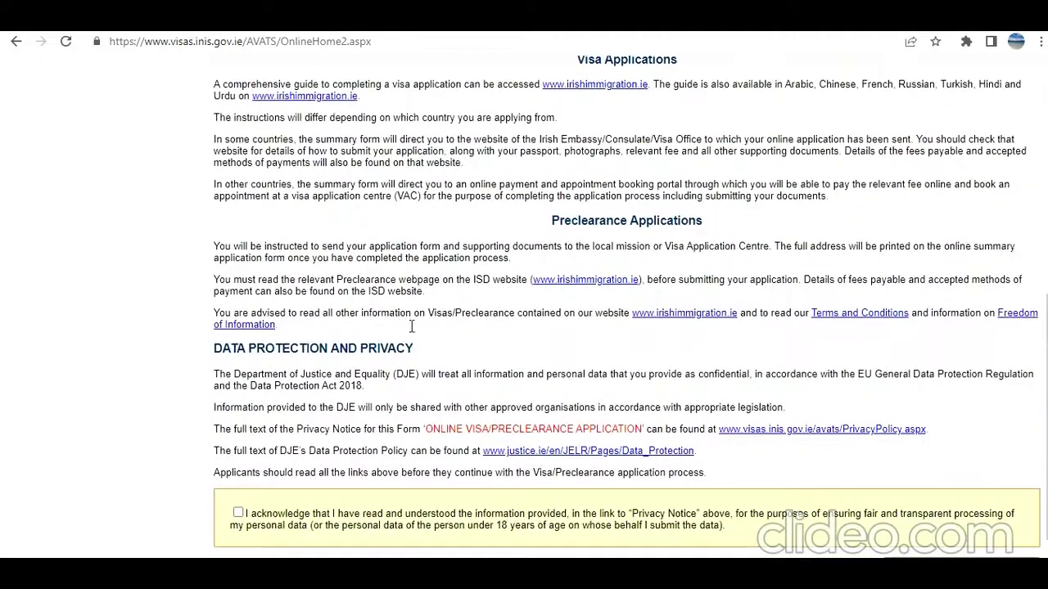
pyautogui.scroll(-1, 411, 327)
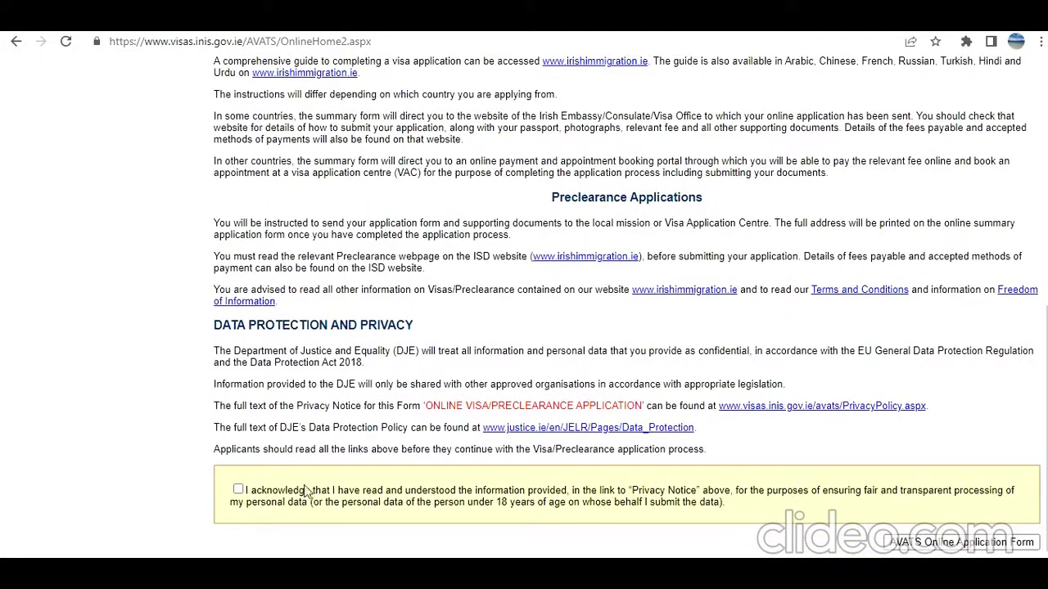
pyautogui.click(238, 489)
pyautogui.click(1000, 545)
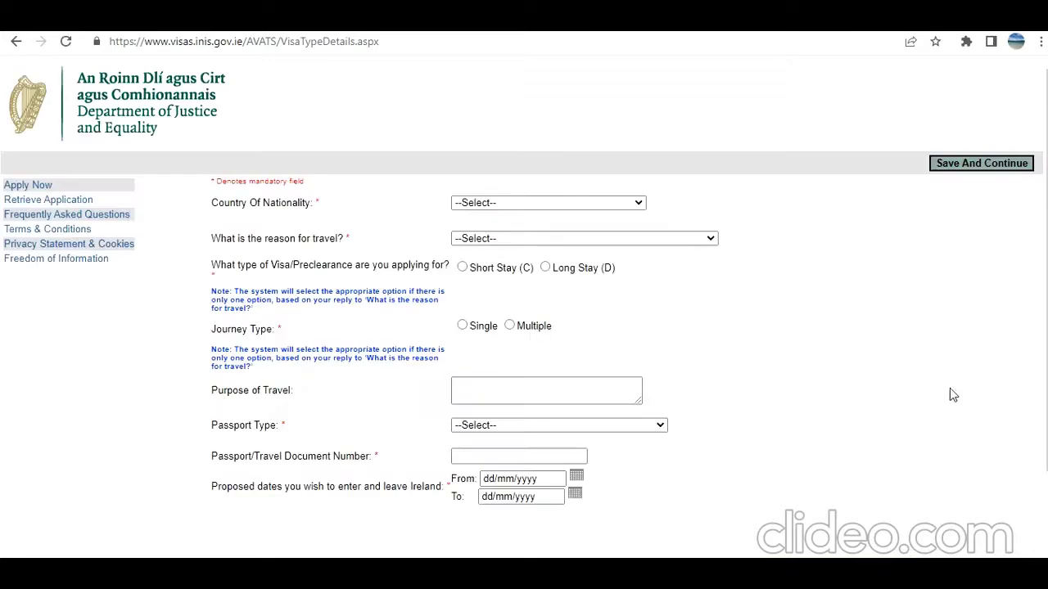
# Set the country of nationality to India
pyautogui.click(629, 204)
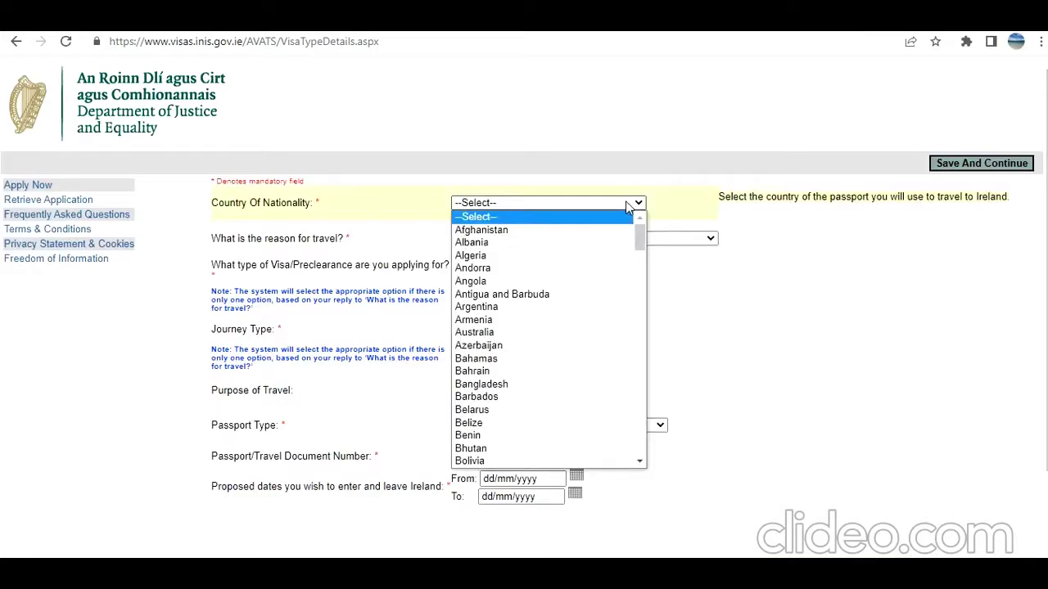
pyautogui.write('indo')
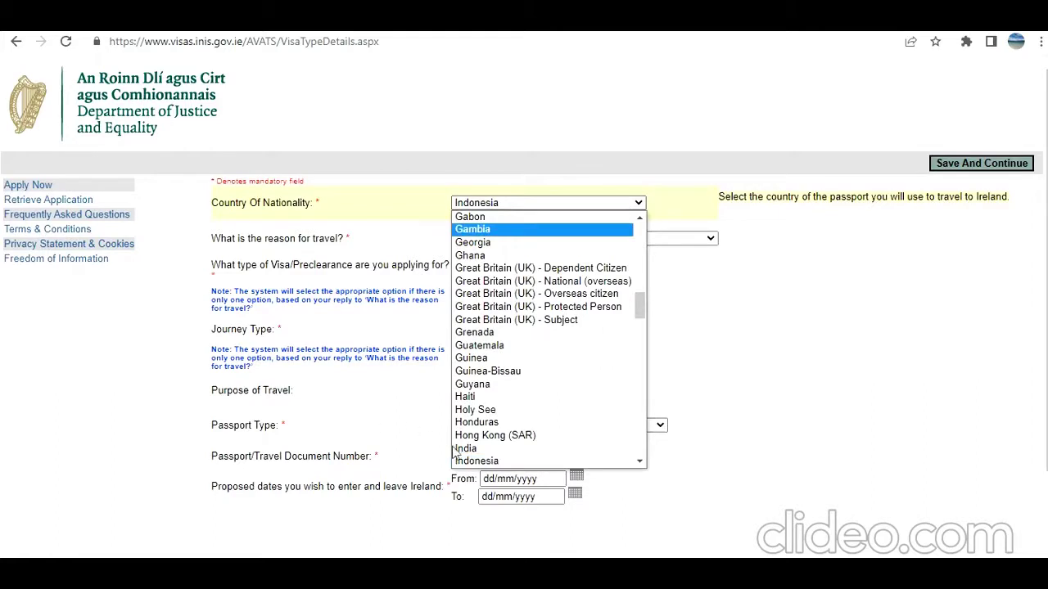
pyautogui.click(458, 450)
# Set the reason for travel to Study and the visa type to Long Stay (D)
pyautogui.click(486, 243)
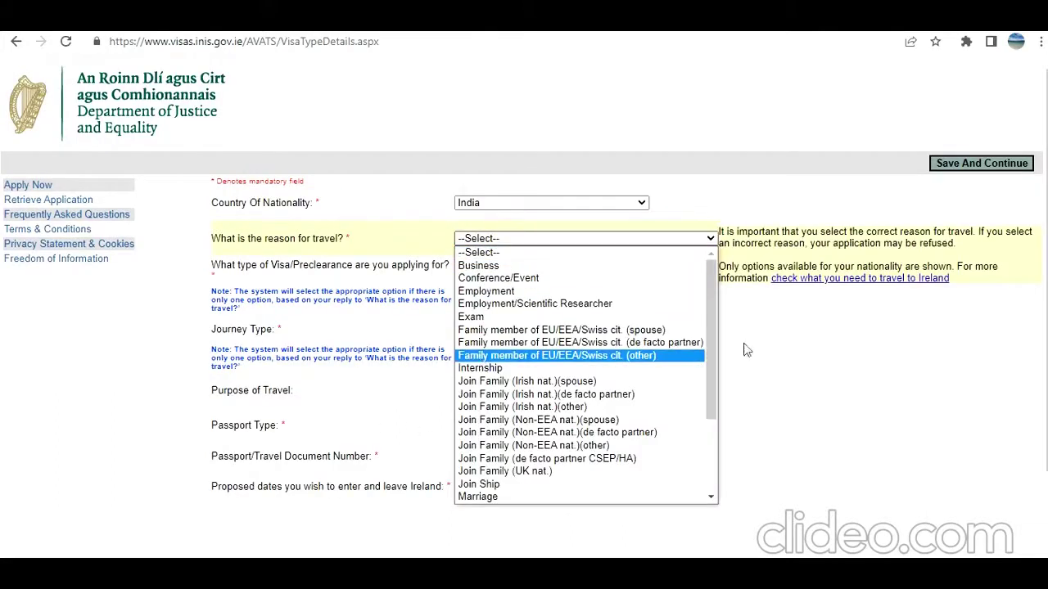
pyautogui.click(778, 470)
pyautogui.click(702, 242)
pyautogui.scroll(-3, 596, 358)
pyautogui.click(542, 436)
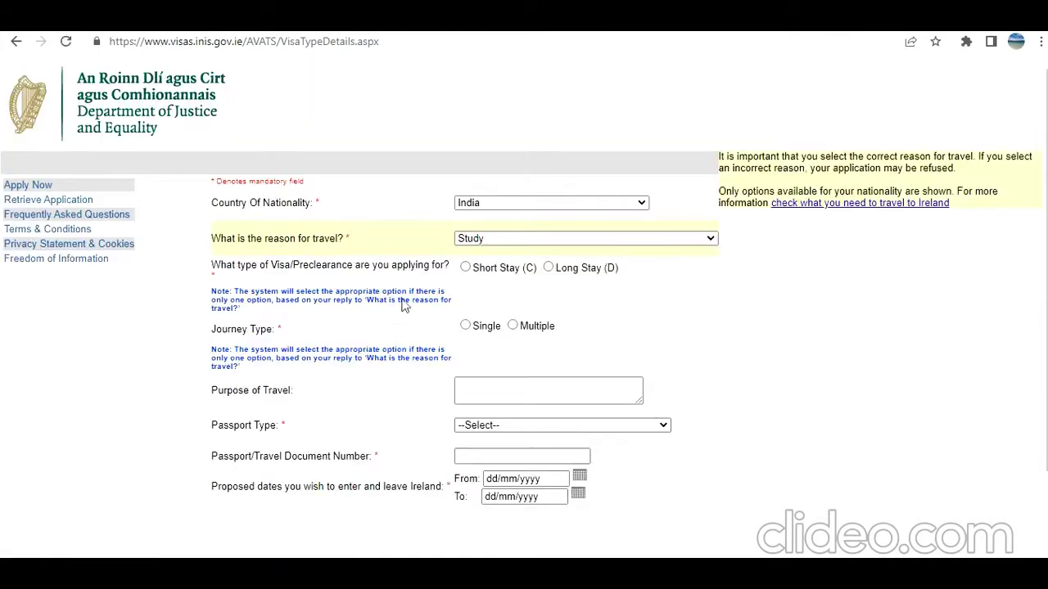
pyautogui.click(549, 268)
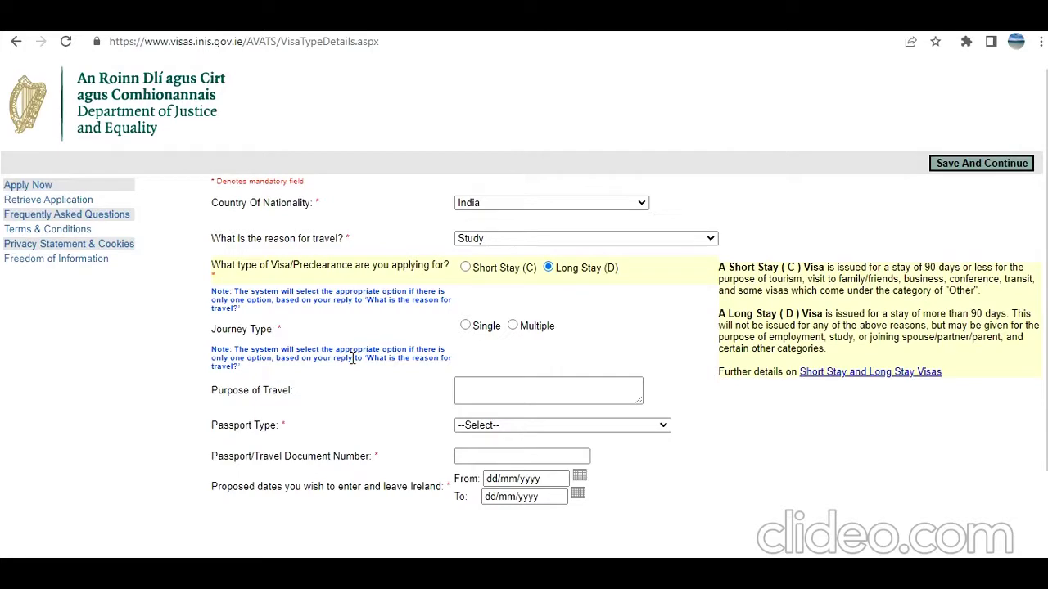
# Set the journey type to Multiple and the passport type to Travel Document (1951 Convention)
pyautogui.click(513, 325)
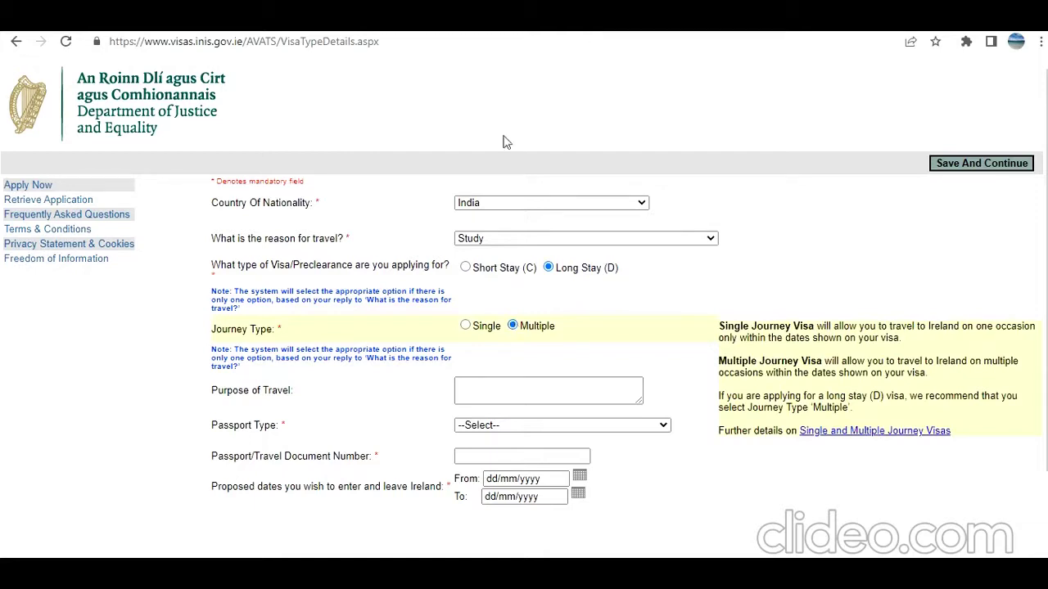
pyautogui.scroll(-1, 510, 391)
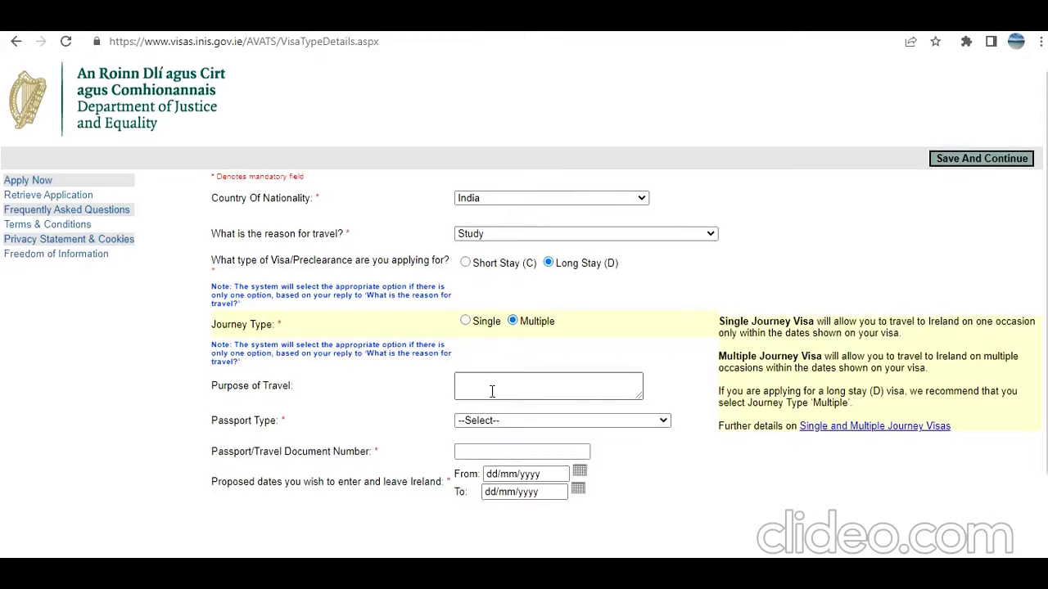
pyautogui.click(485, 350)
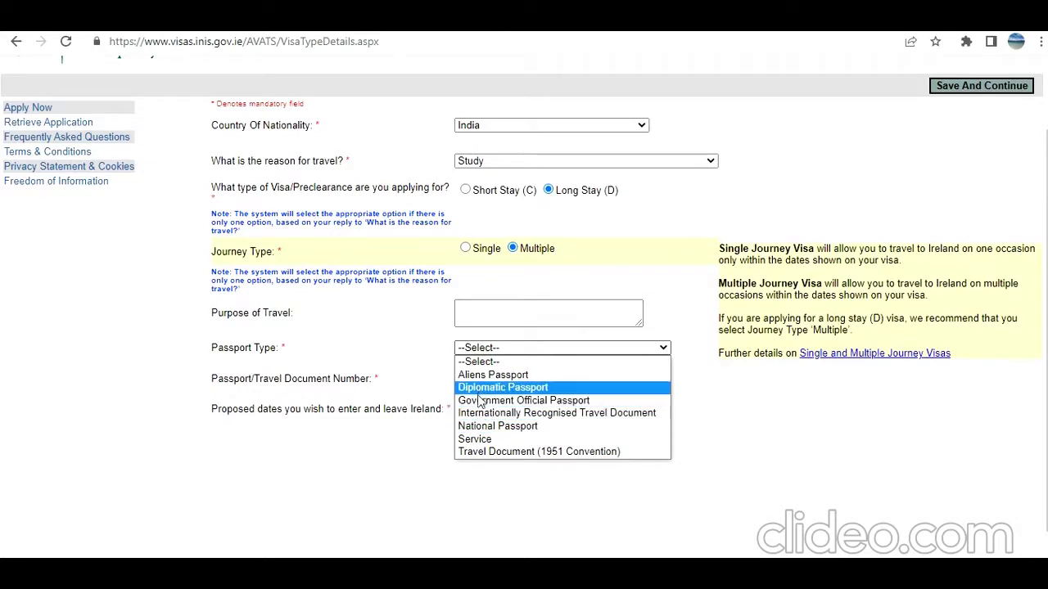
pyautogui.click(473, 454)
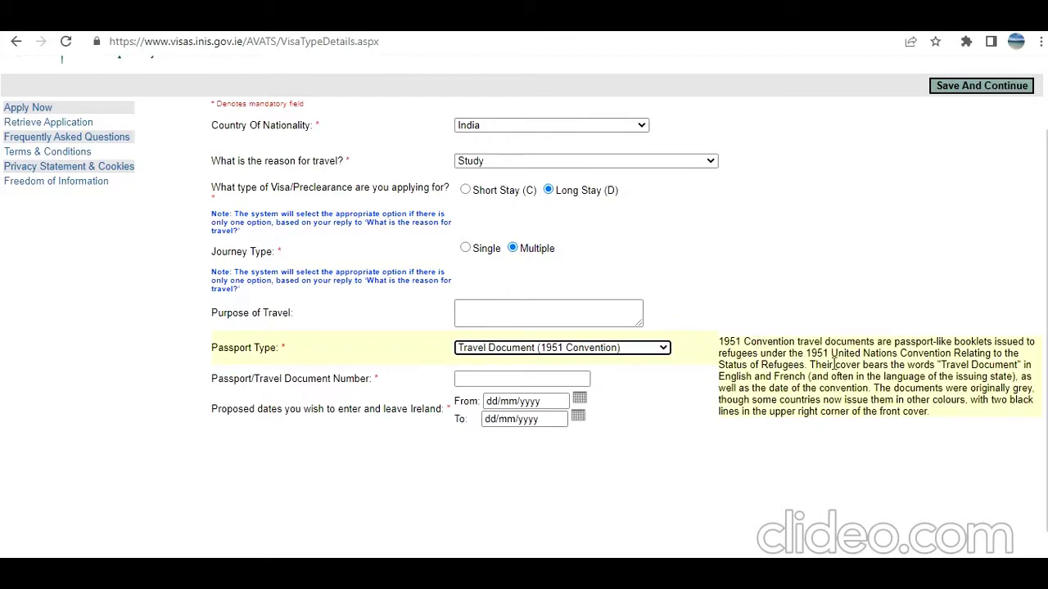
# Change the passport type to Internationally Recognised Travel Document and highlight its explanation
pyautogui.click(665, 350)
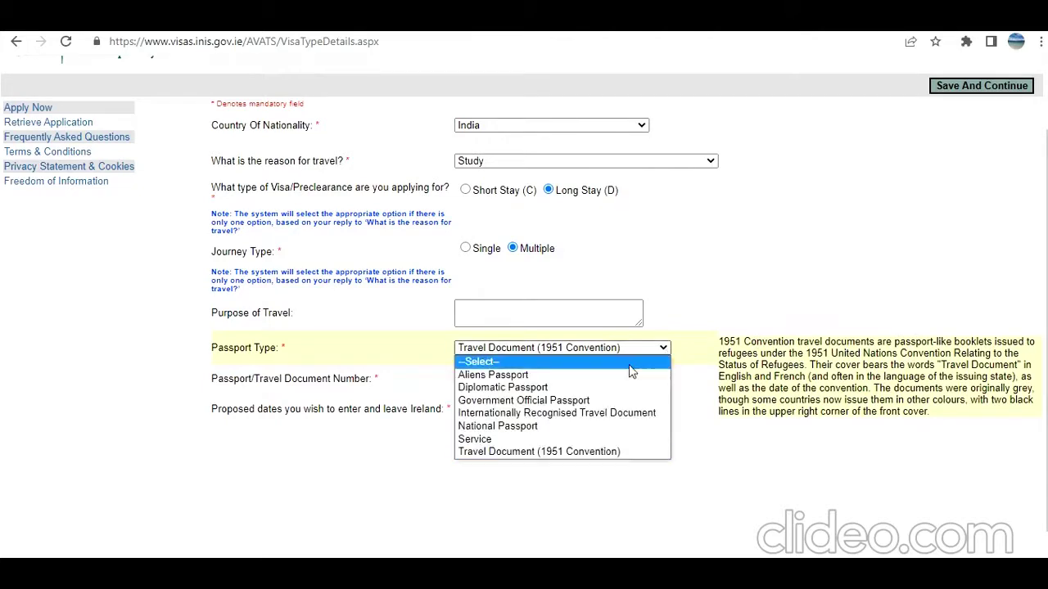
pyautogui.click(610, 416)
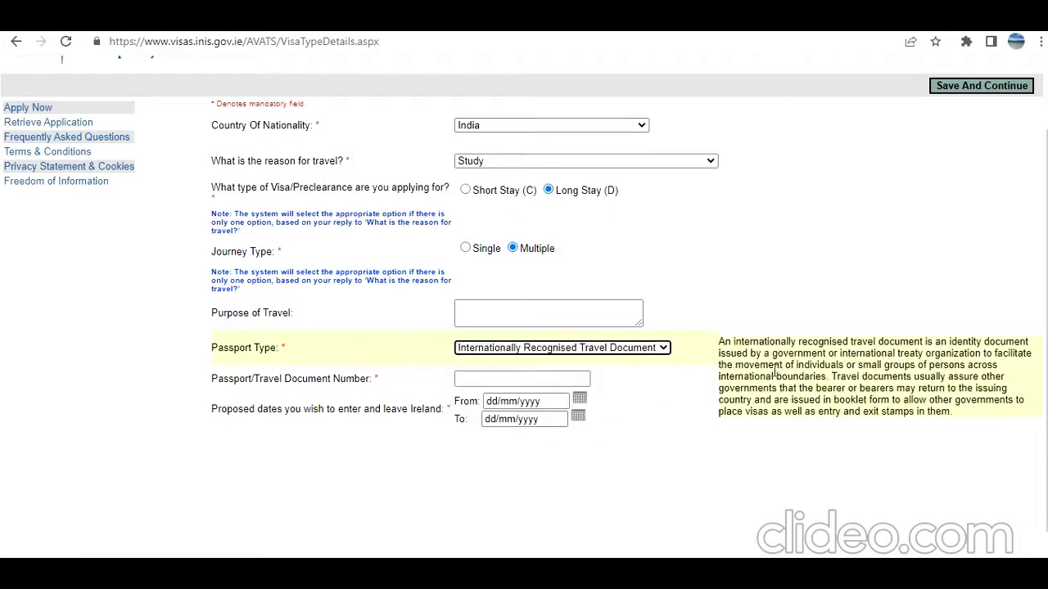
pyautogui.moveTo(741, 352); pyautogui.dragTo(914, 414)
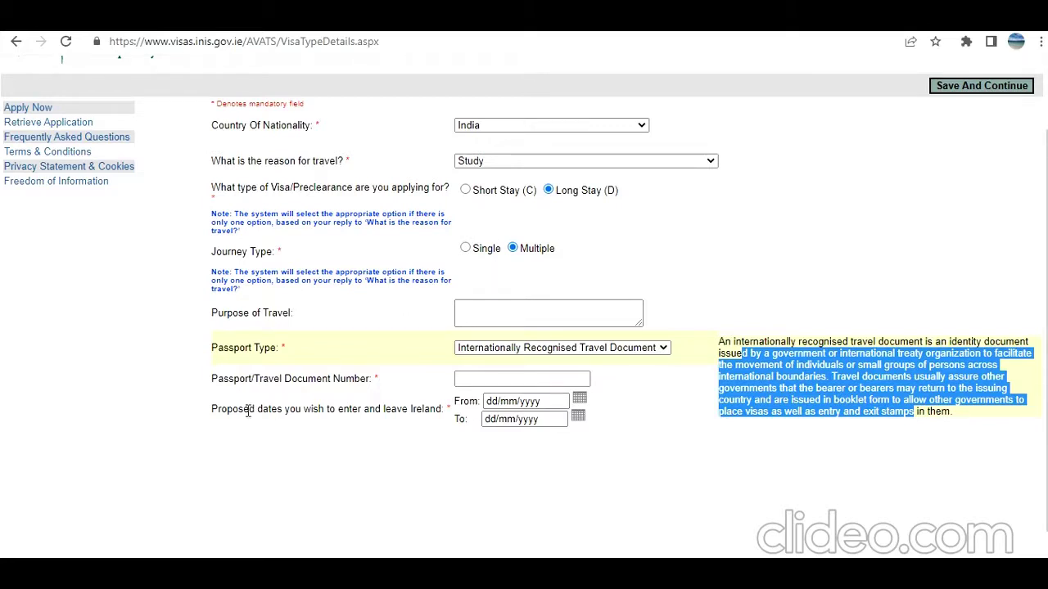
# Enter the passport number and proposed dates in Ireland from 05/11/2022 to 30/11/2024, and save to continue to the applicant's personal details
pyautogui.hotkey('shift', 'Tab')
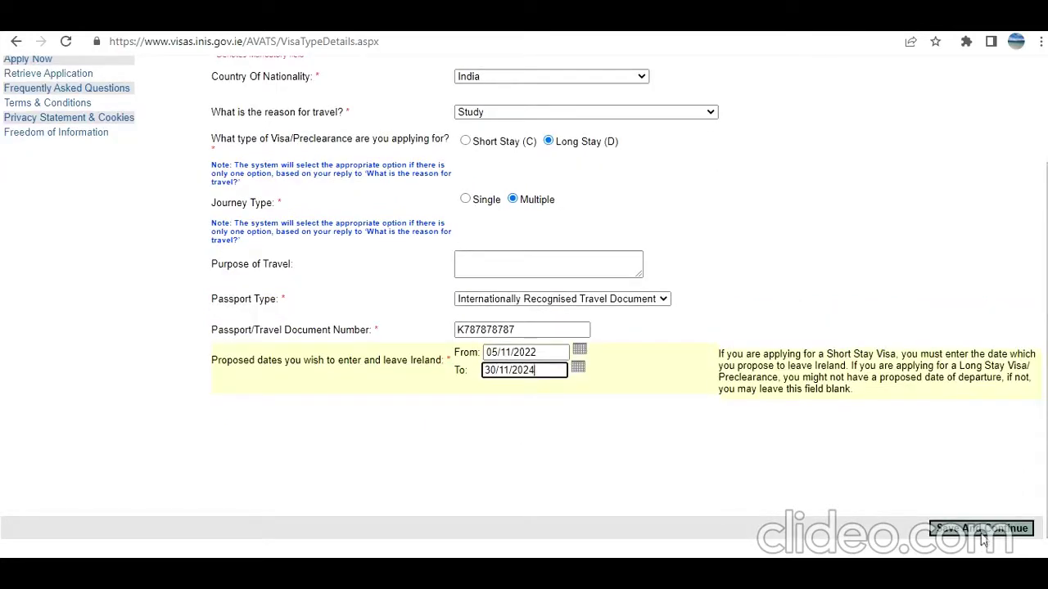
pyautogui.click(981, 531)
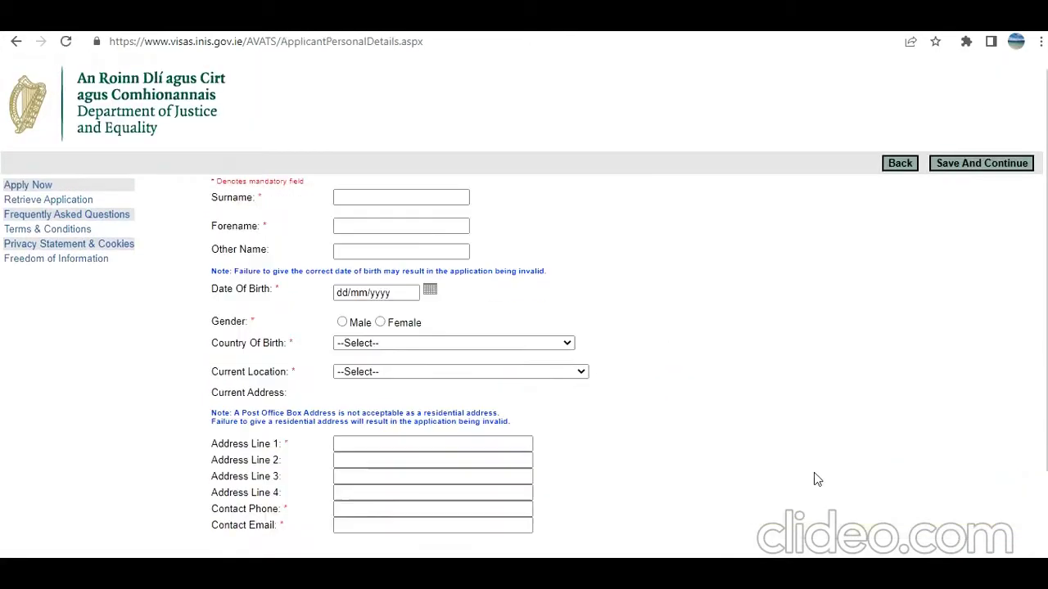
pyautogui.scroll(-2, 815, 478)
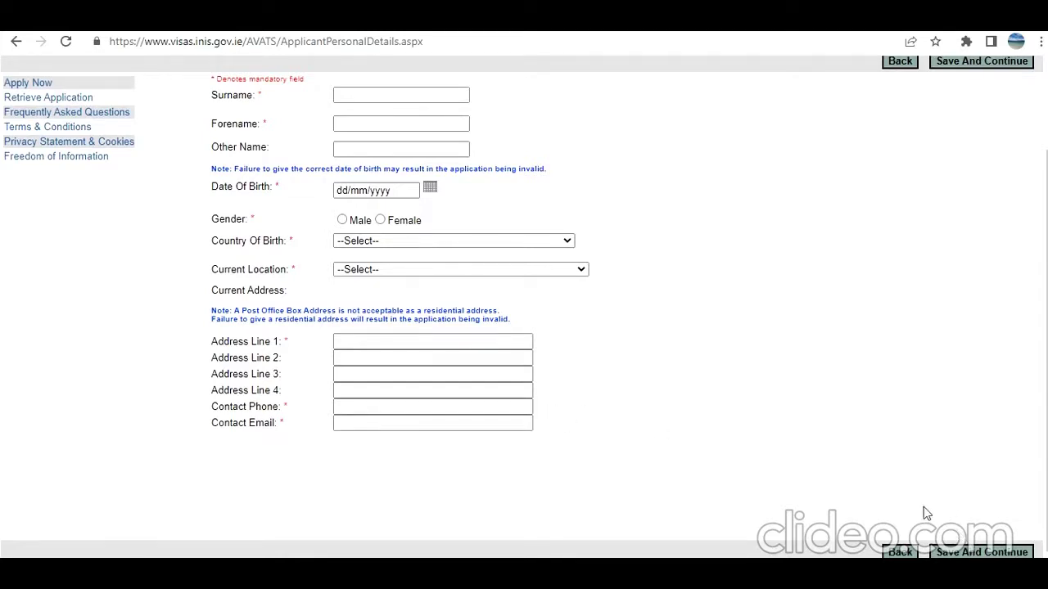
pyautogui.scroll(1, 922, 514)
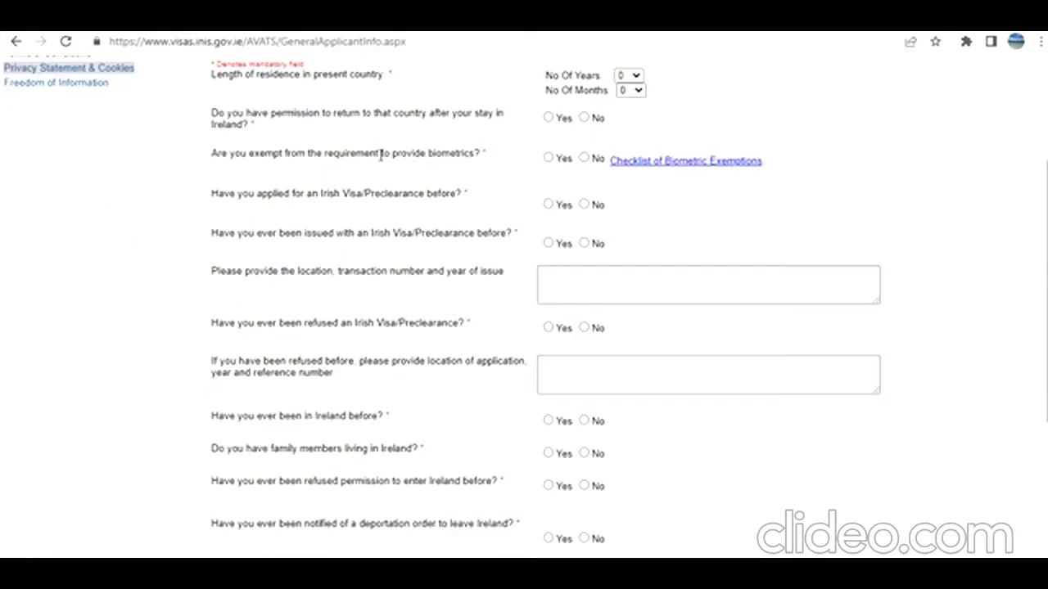
# Set the length of residence in the present country to 30 years and 2 months
pyautogui.click(635, 77)
pyautogui.moveTo(638, 100); pyautogui.dragTo(637, 215)
pyautogui.scroll(4, 640, 124)
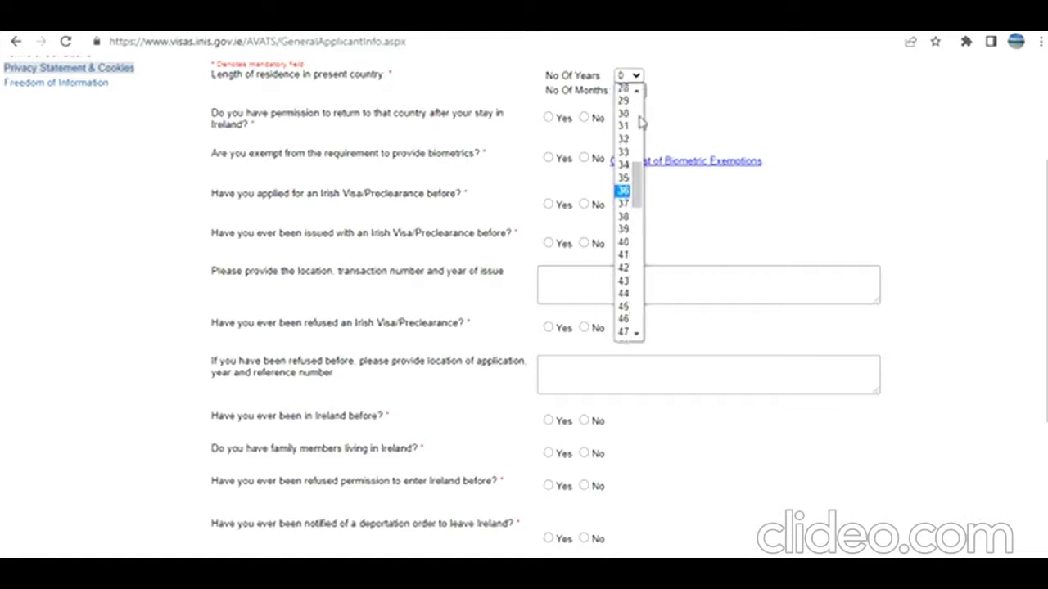
pyautogui.click(624, 226)
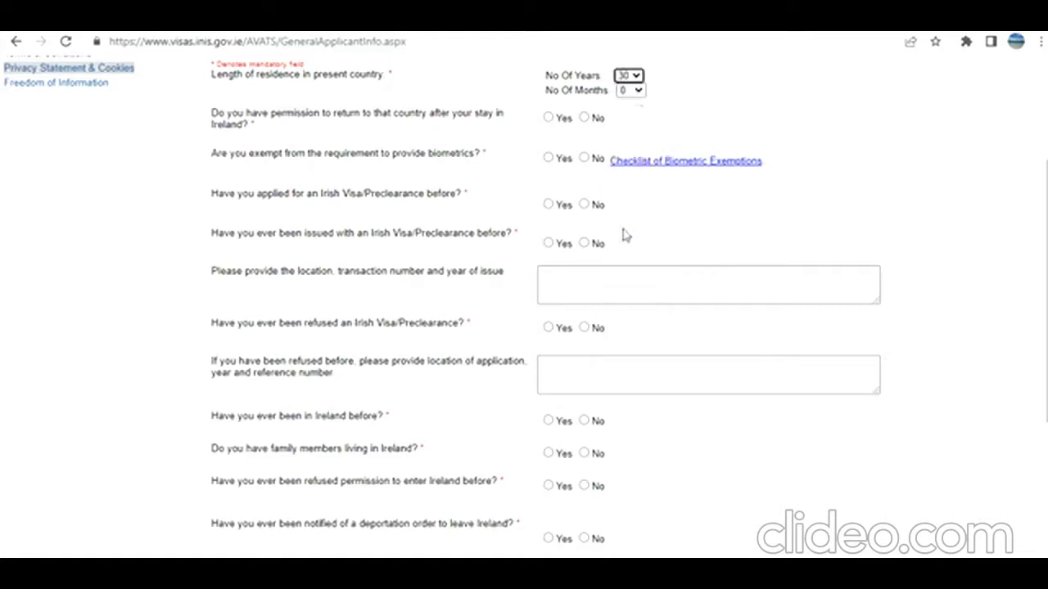
pyautogui.click(638, 93)
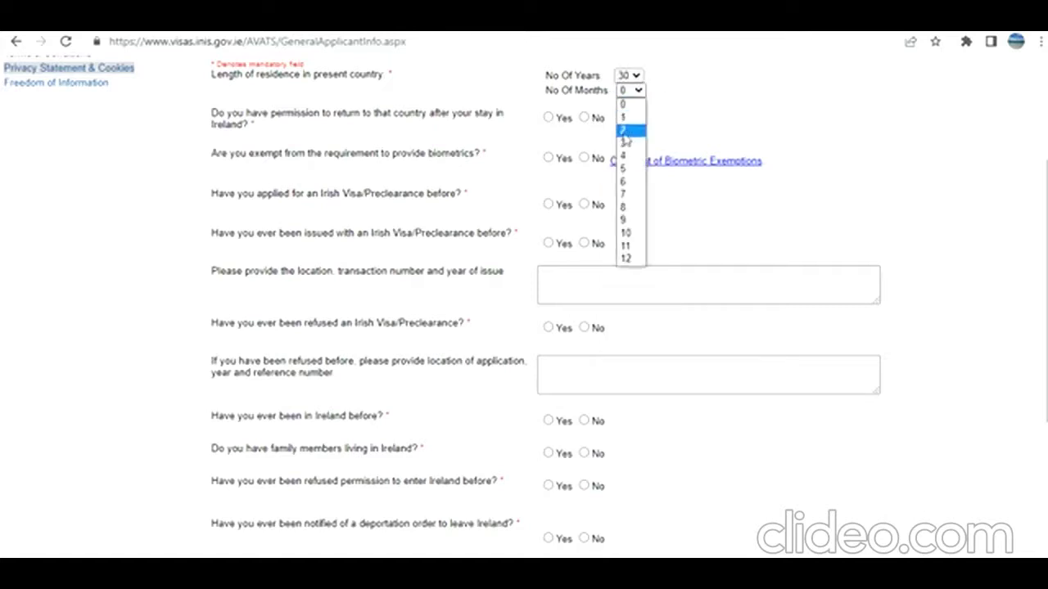
pyautogui.click(622, 131)
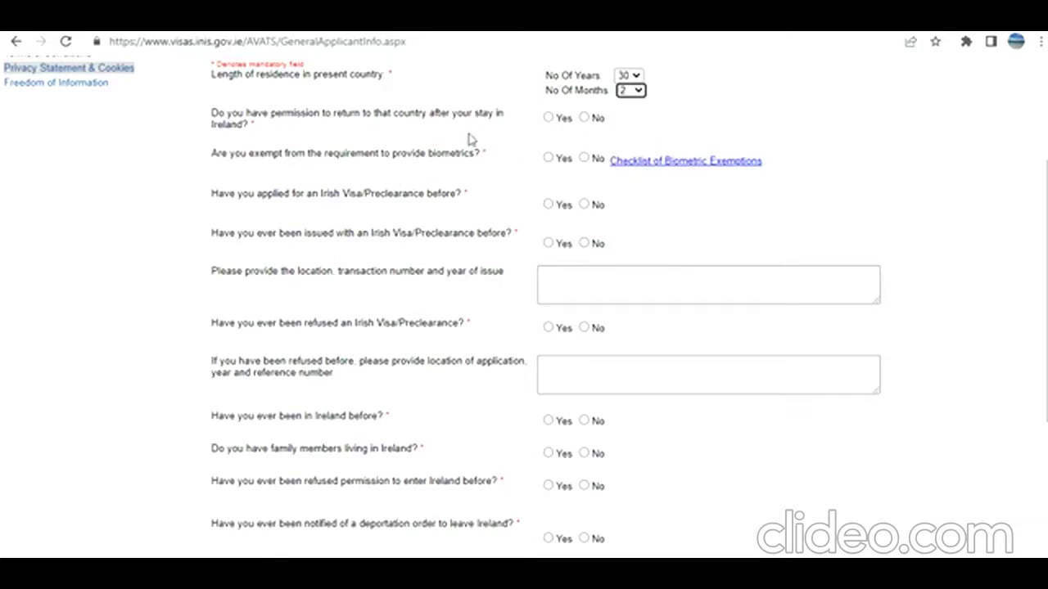
# Answer Yes to return permission, and No to biometrics exemption, a previous Irish visa application and a previously issued Irish visa
pyautogui.click(549, 119)
pyautogui.click(584, 159)
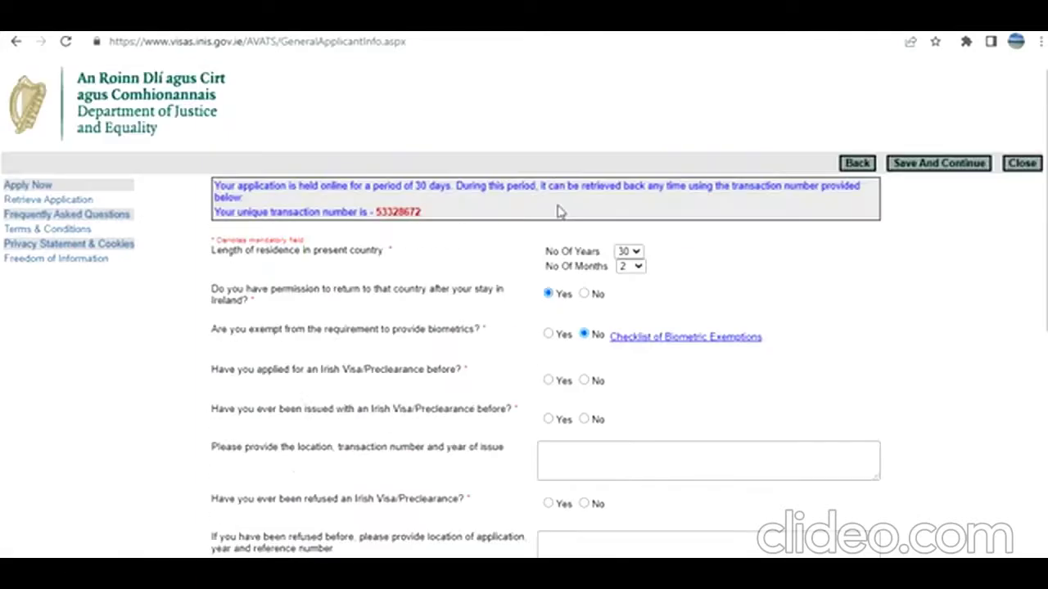
pyautogui.scroll(-3, 512, 268)
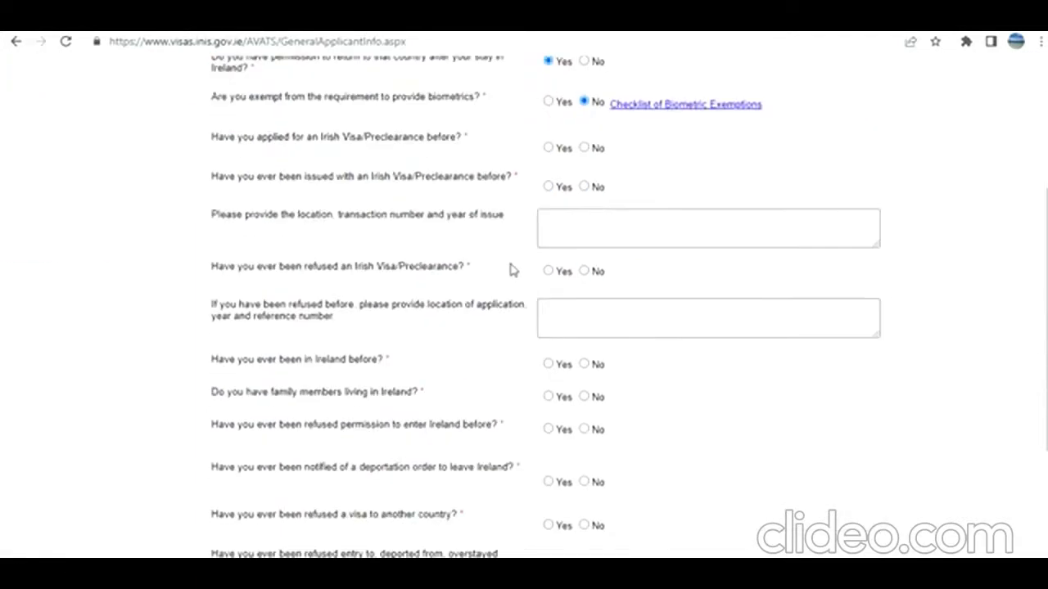
pyautogui.click(584, 147)
pyautogui.click(584, 187)
# Answer No to having been refused an Irish visa, having been in Ireland before, and having family members living in Ireland
pyautogui.scroll(-1, 350, 287)
pyautogui.scroll(-1, 350, 285)
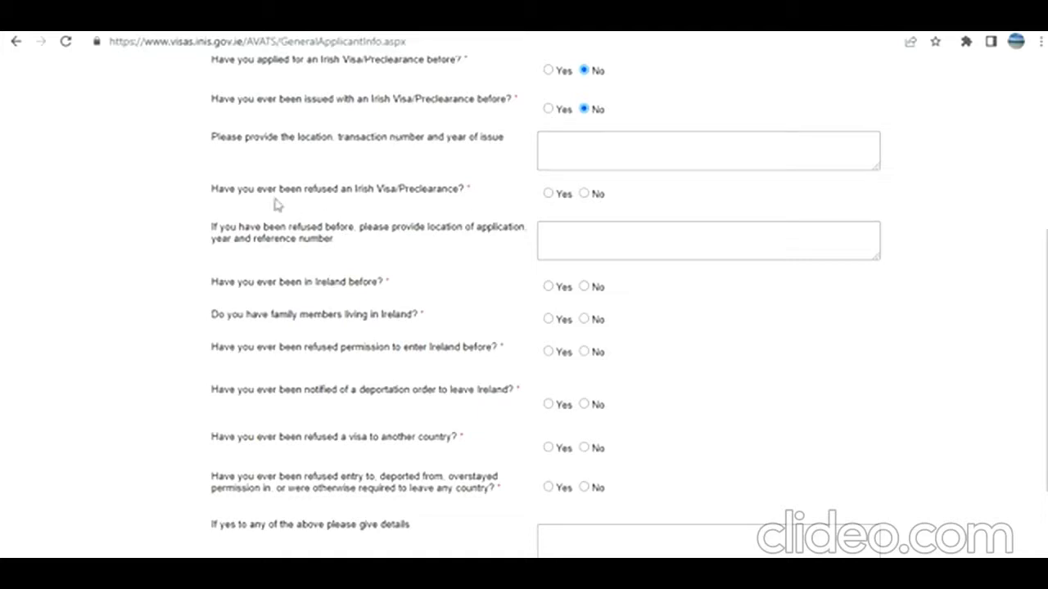
pyautogui.click(587, 194)
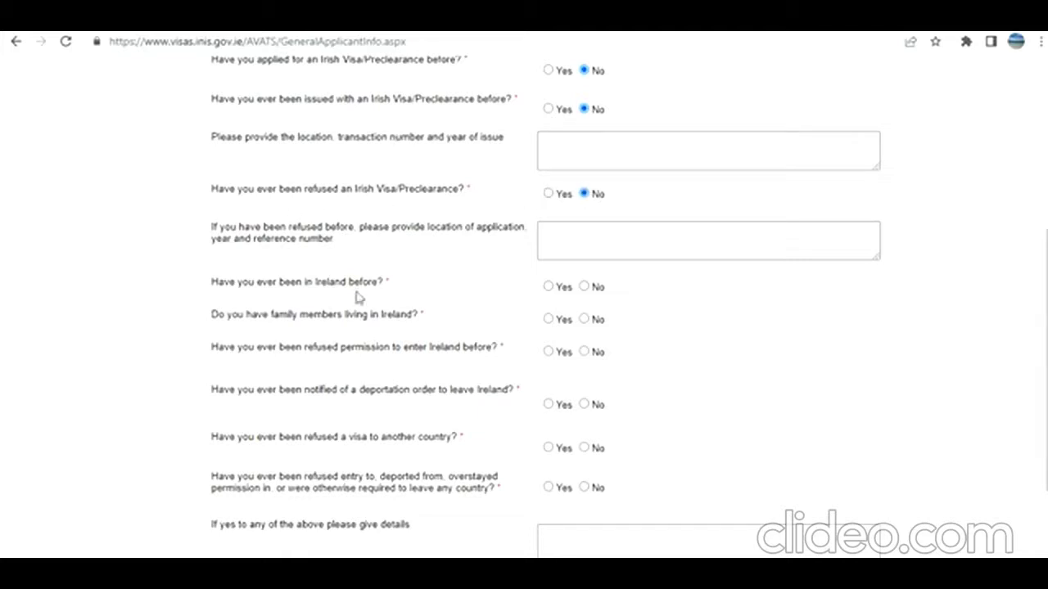
pyautogui.click(585, 286)
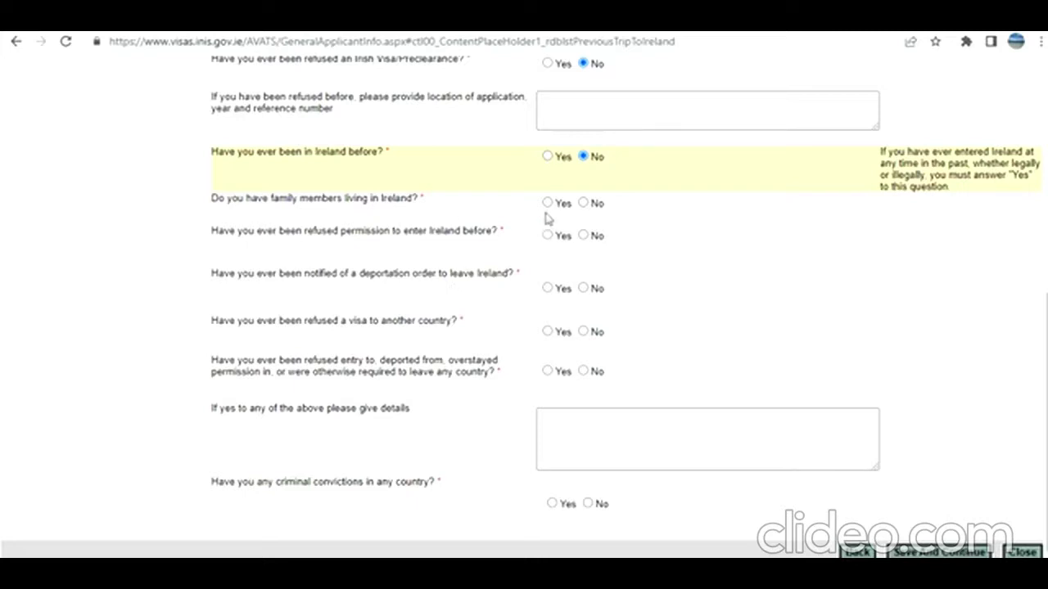
pyautogui.click(584, 203)
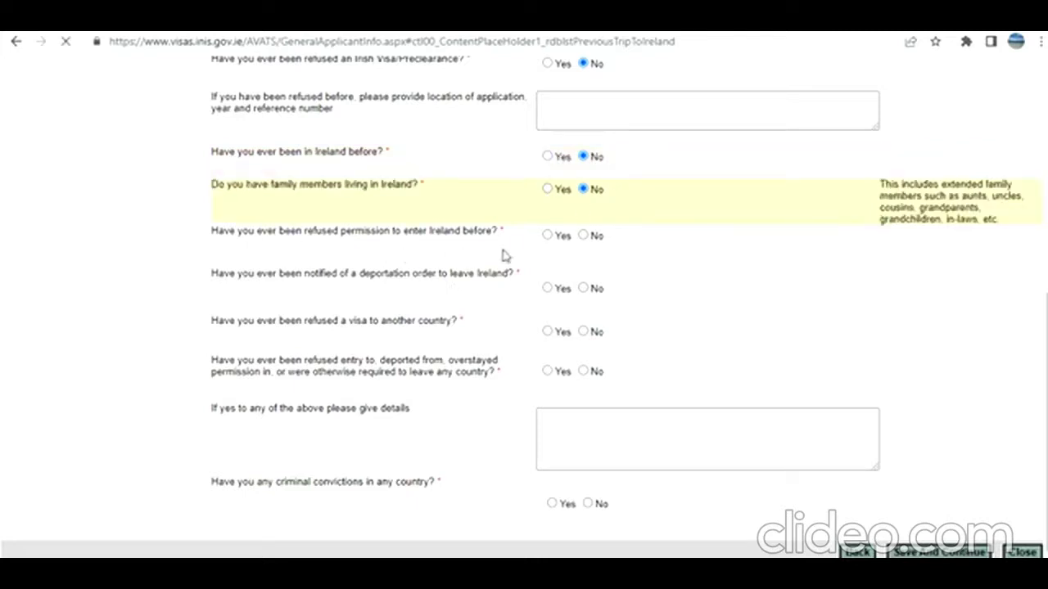
# Answer No to refused entry to Ireland, a deportation order, visa refusals or removals in other countries, and criminal convictions
pyautogui.click(580, 240)
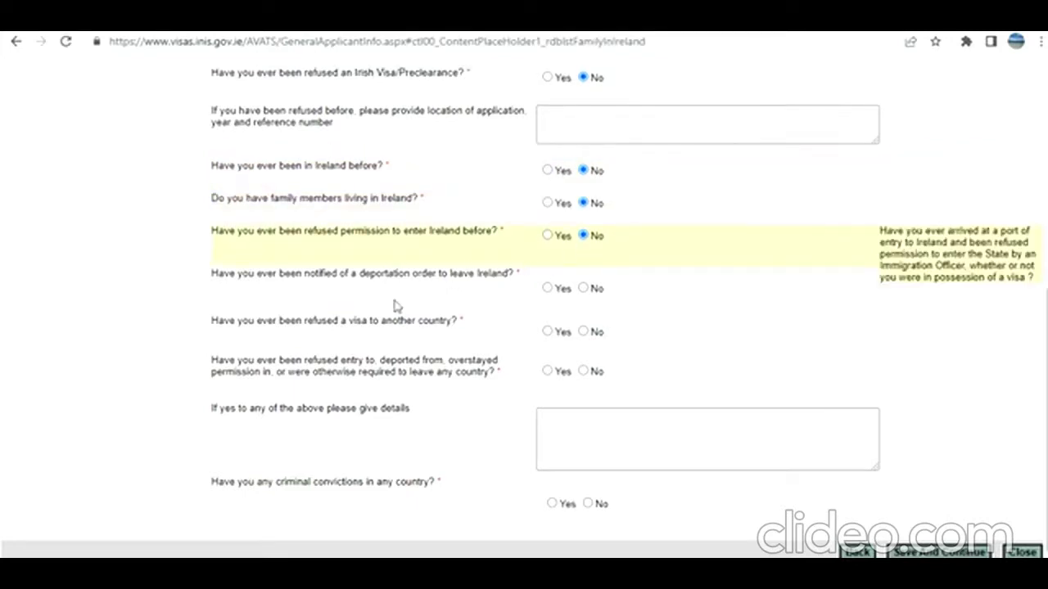
pyautogui.click(585, 290)
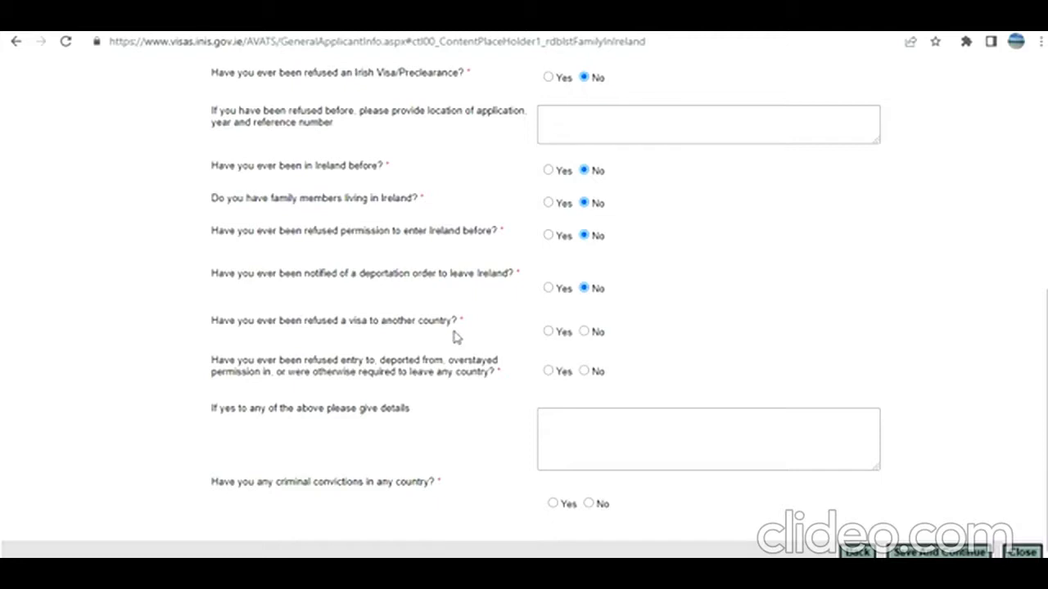
pyautogui.click(583, 332)
pyautogui.click(585, 372)
pyautogui.click(589, 505)
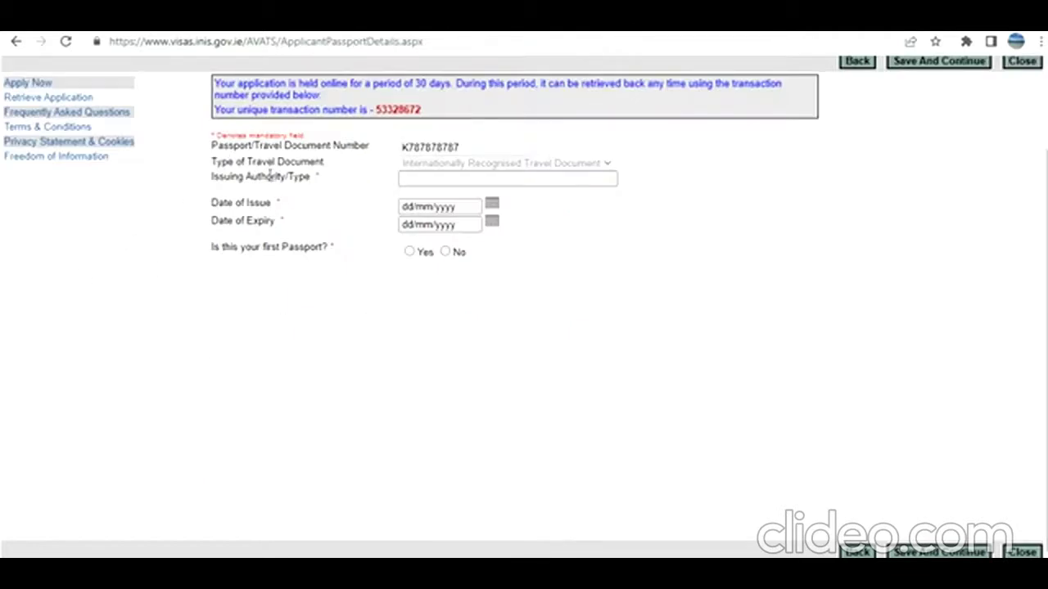
# Enter India as the passport's issuing authority and answer Yes to this being the first passport
pyautogui.moveTo(437, 163)
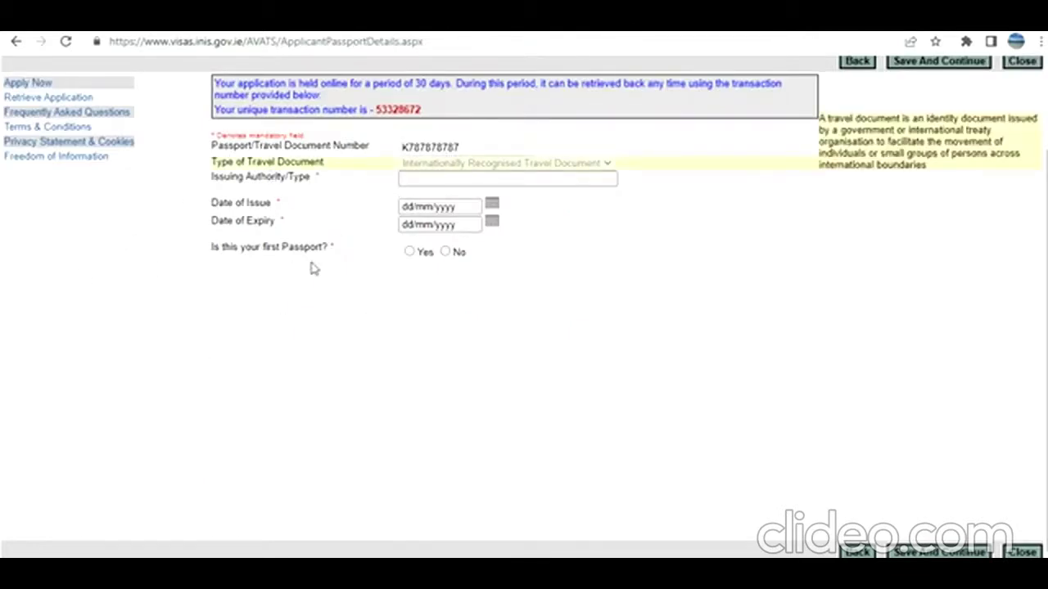
pyautogui.click(443, 179)
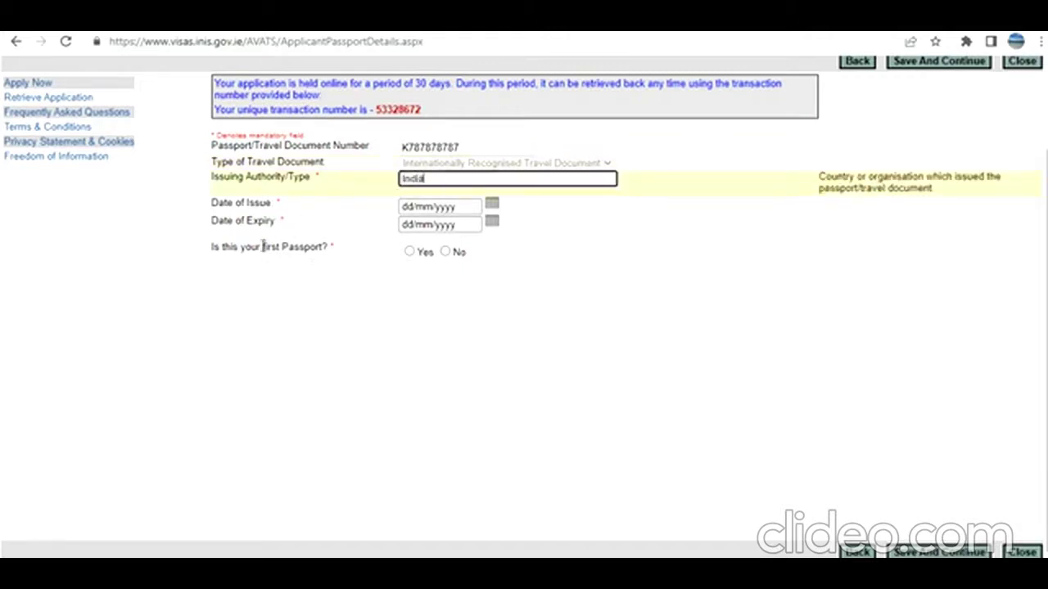
pyautogui.click(445, 252)
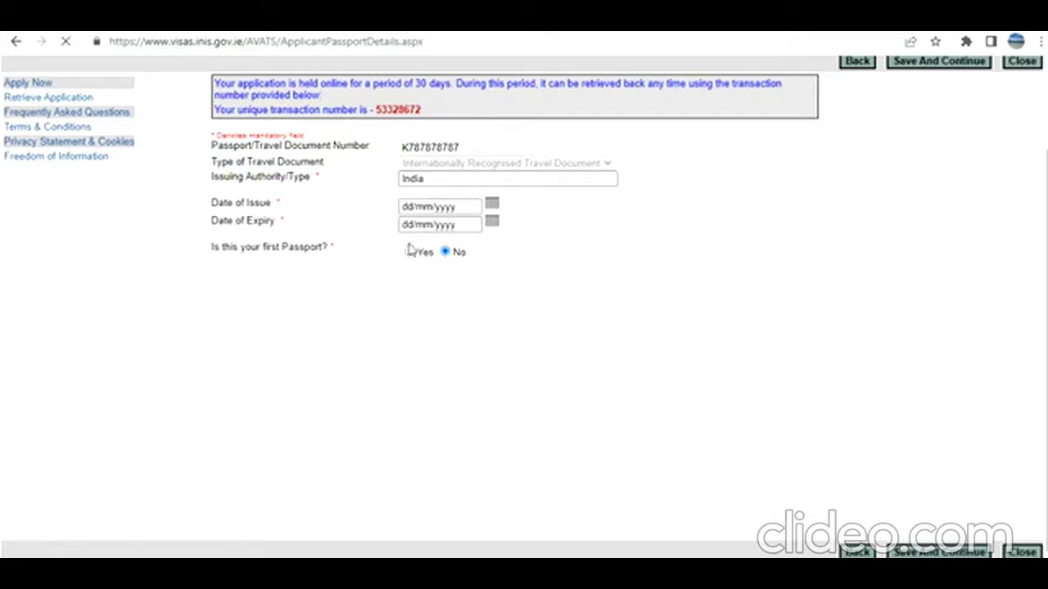
pyautogui.click(410, 252)
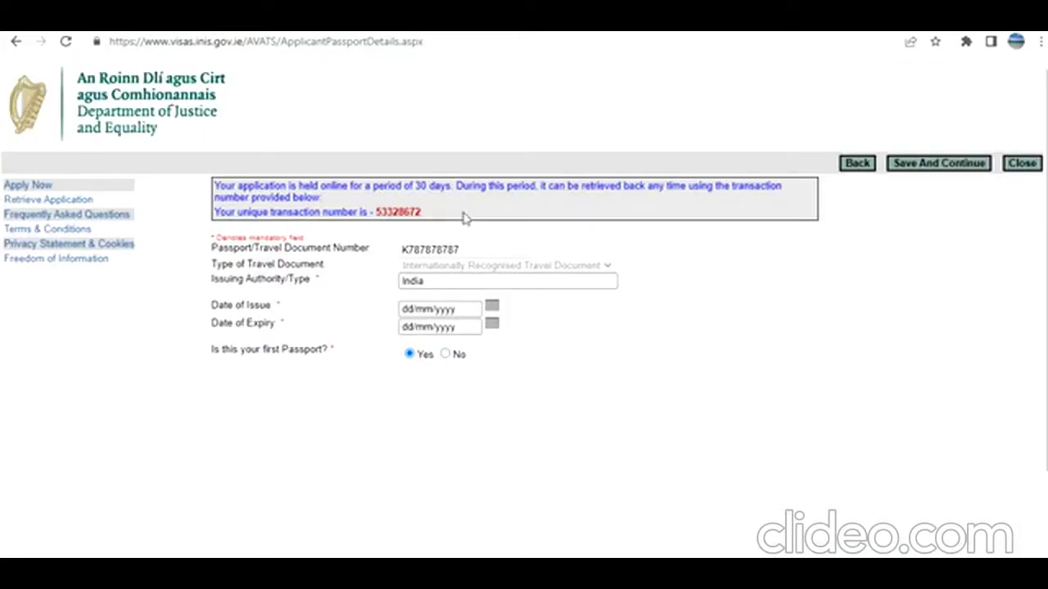
# Try the No answer for the first passport question to view the previous passport fields, and return the answer to Yes
pyautogui.click(446, 354)
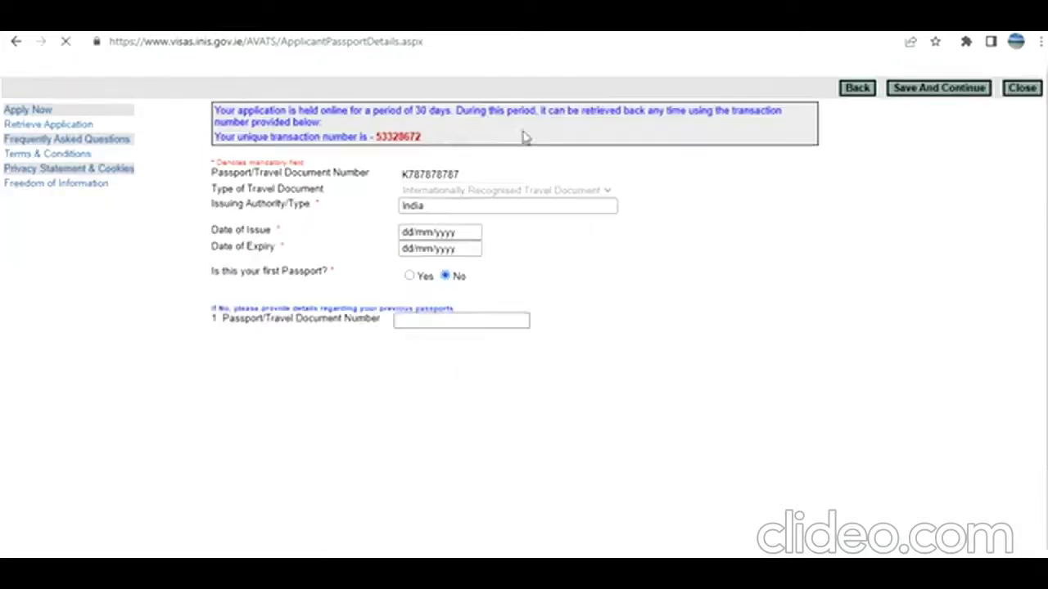
pyautogui.scroll(-1, 619, 333)
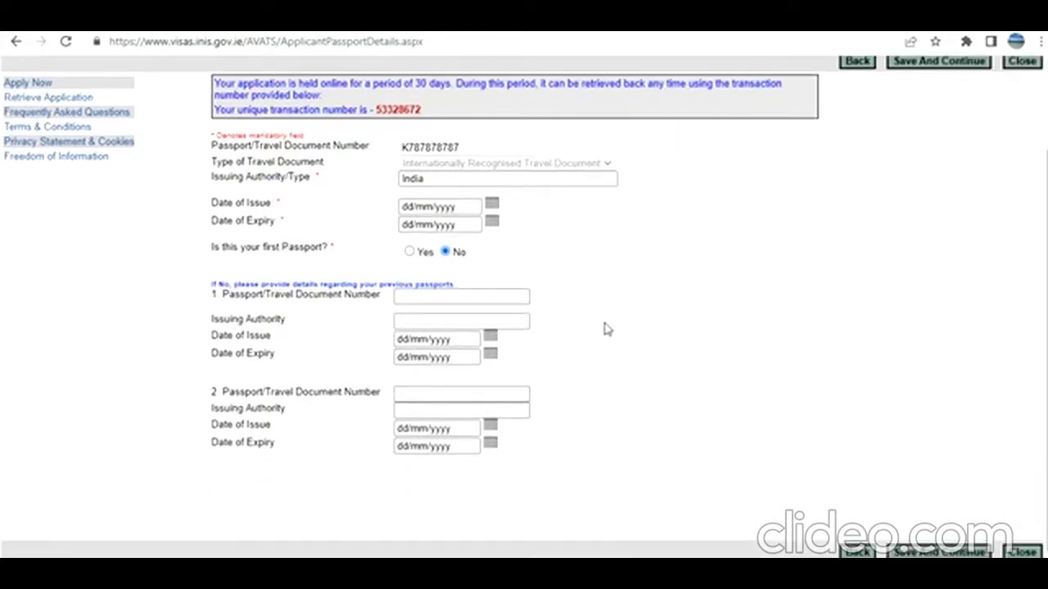
pyautogui.click(411, 251)
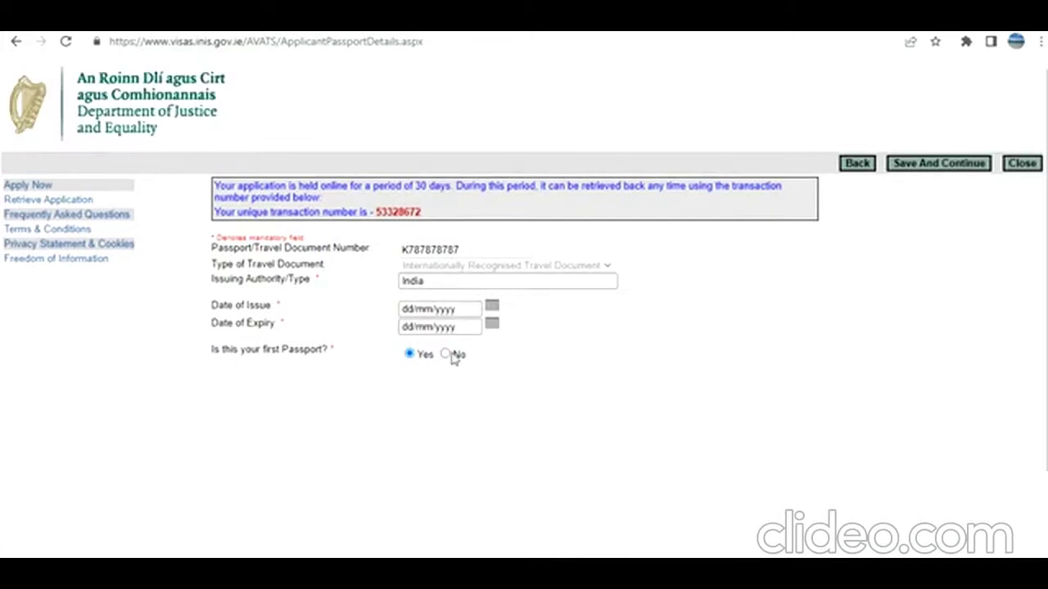
# Choose 2020 as the year in the calendar for the passport's date of issue
pyautogui.click(491, 306)
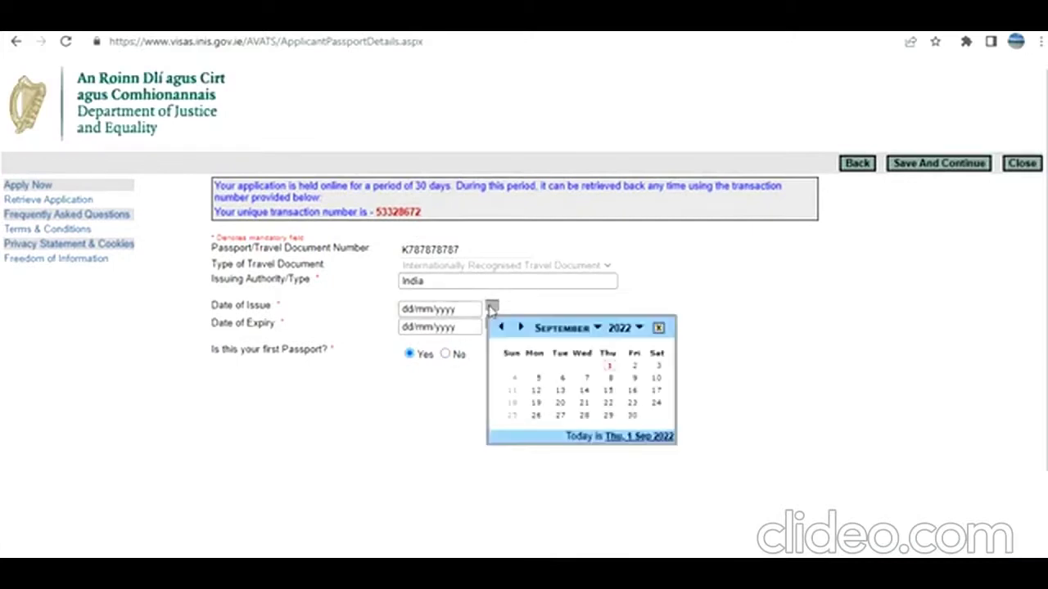
pyautogui.click(632, 331)
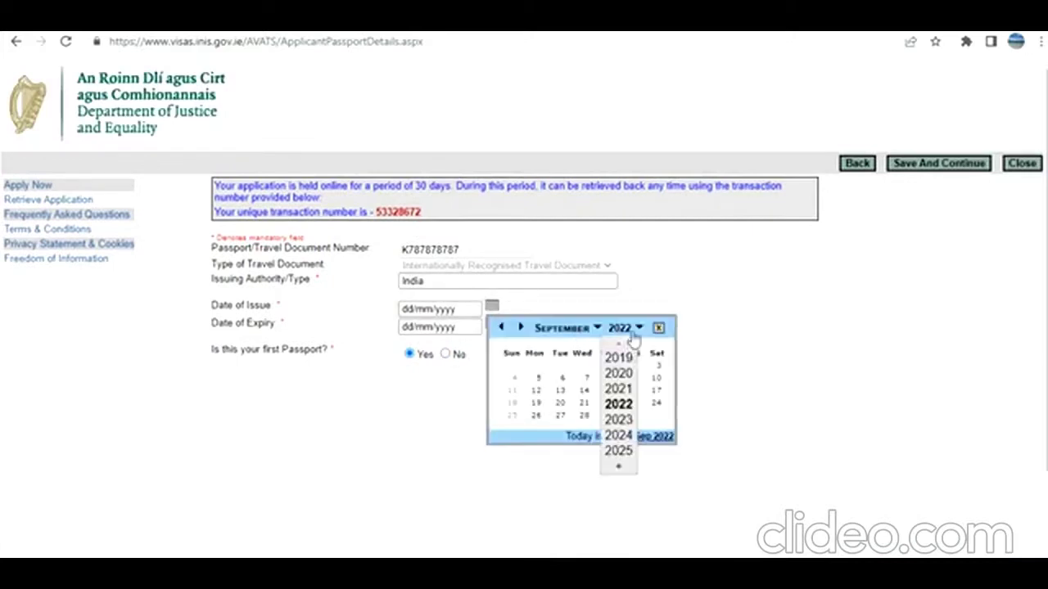
pyautogui.click(628, 373)
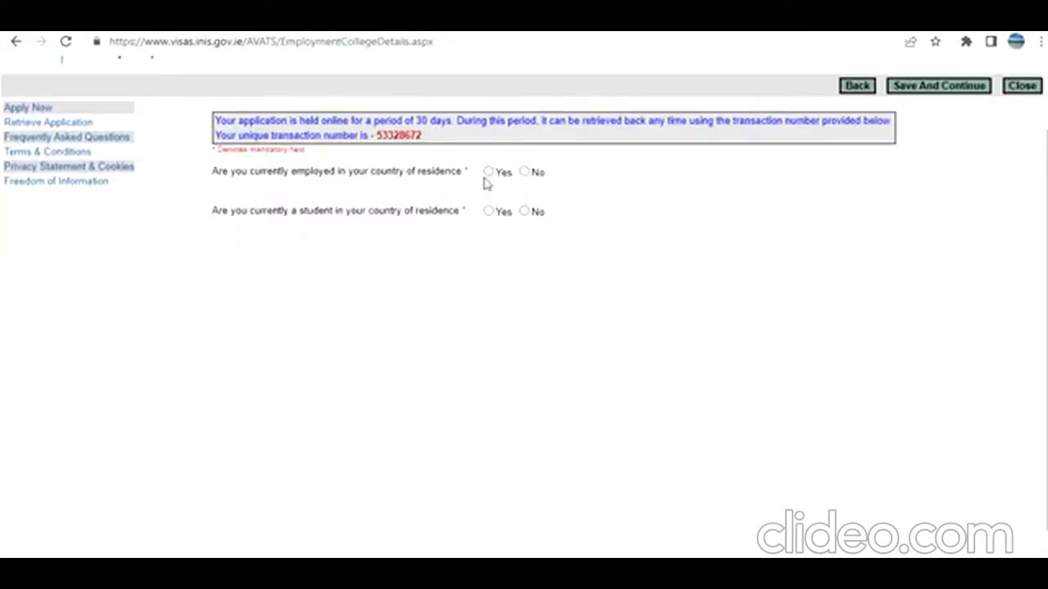
# Answer No to being currently employed and No to being currently a student in the country of residence
pyautogui.click(491, 174)
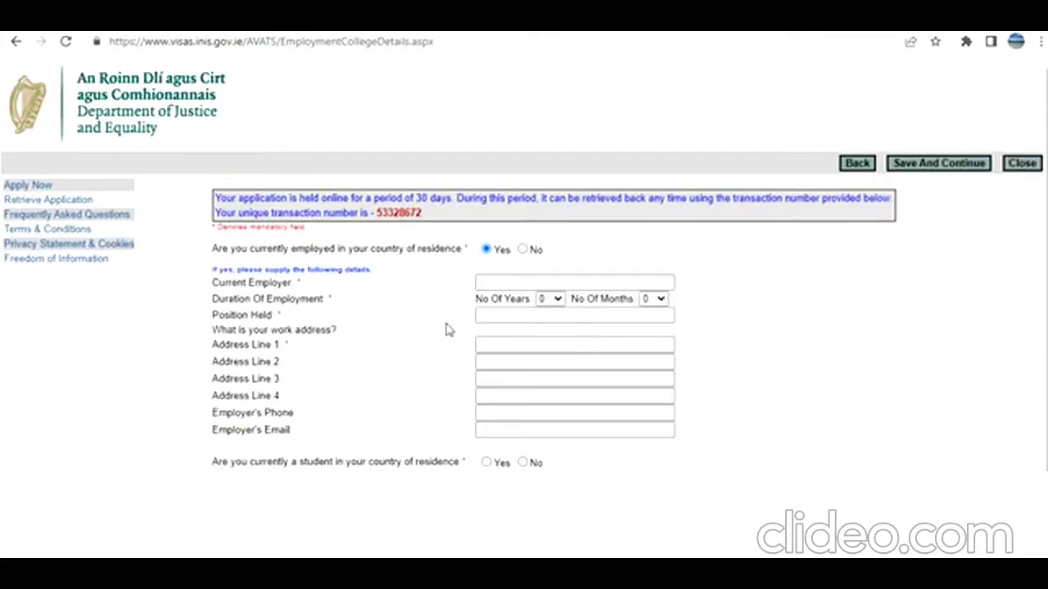
pyautogui.click(522, 250)
pyautogui.click(525, 289)
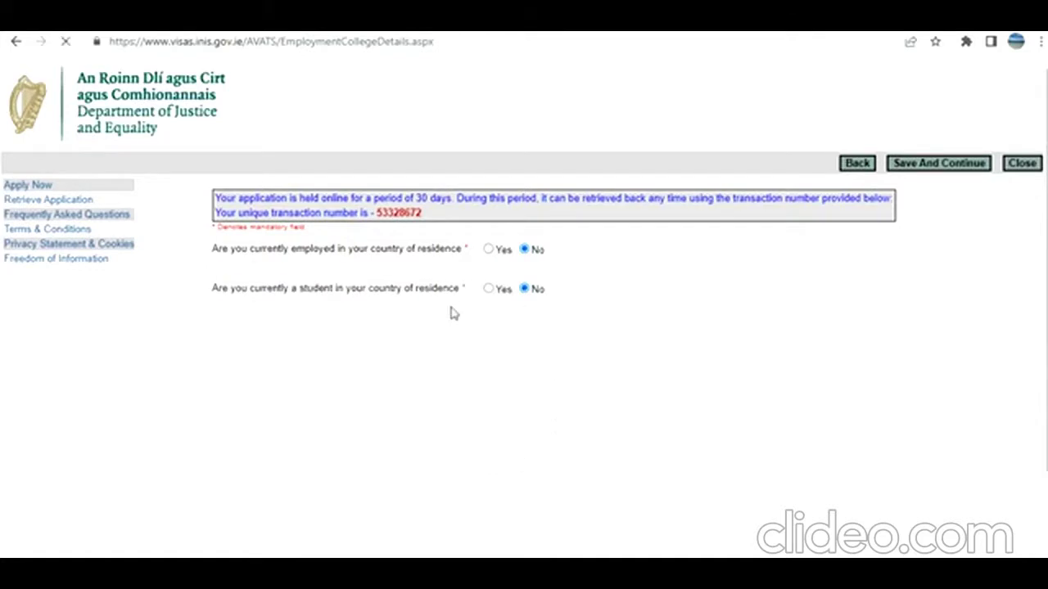
pyautogui.scroll(-2, 548, 356)
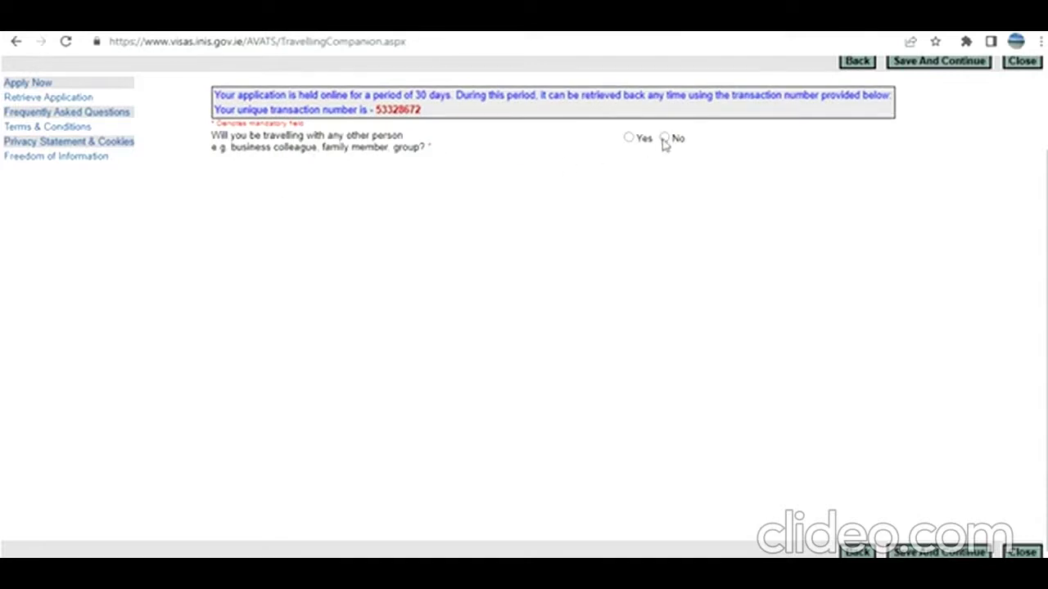
# Answer No to travelling with any other person, and save to continue to the family details
pyautogui.click(664, 138)
pyautogui.scroll(-2, 562, 292)
pyautogui.click(904, 548)
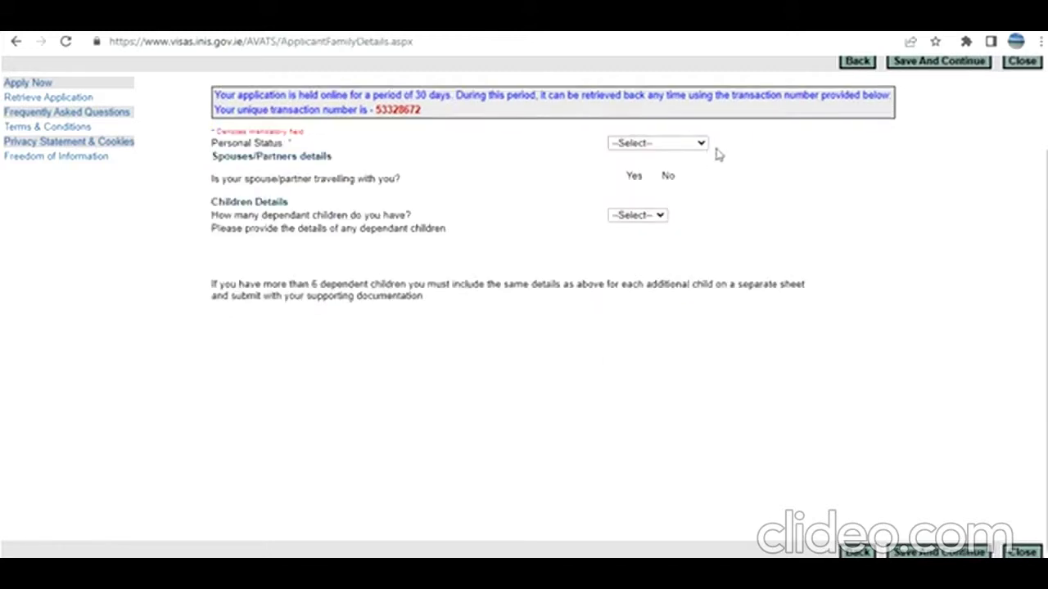
# Set the applicant's personal status to Single
pyautogui.click(697, 145)
pyautogui.click(669, 172)
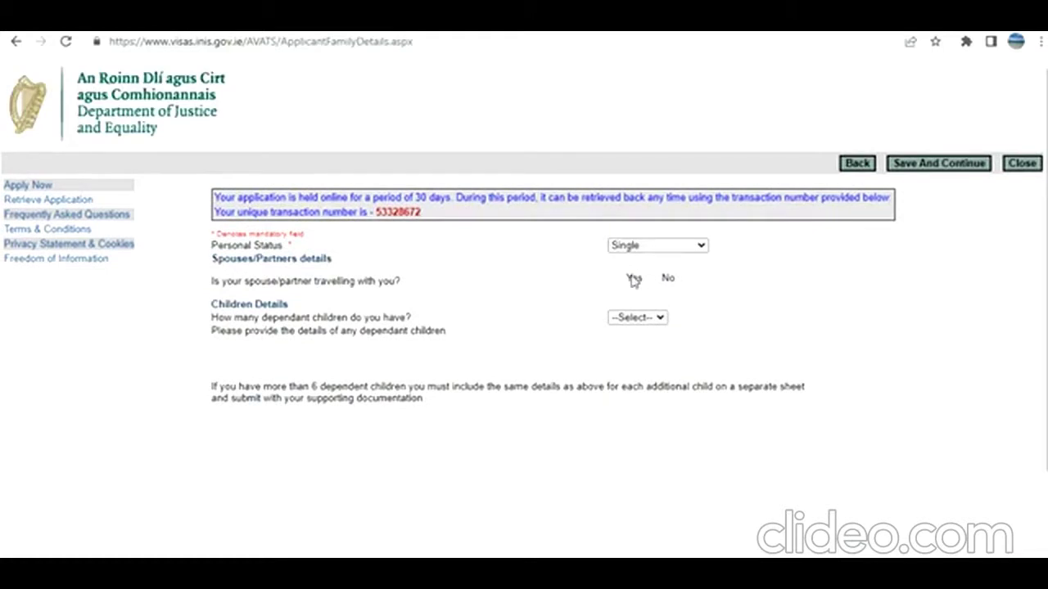
# Set the number of dependant children to 0 in the family details
pyautogui.click(651, 317)
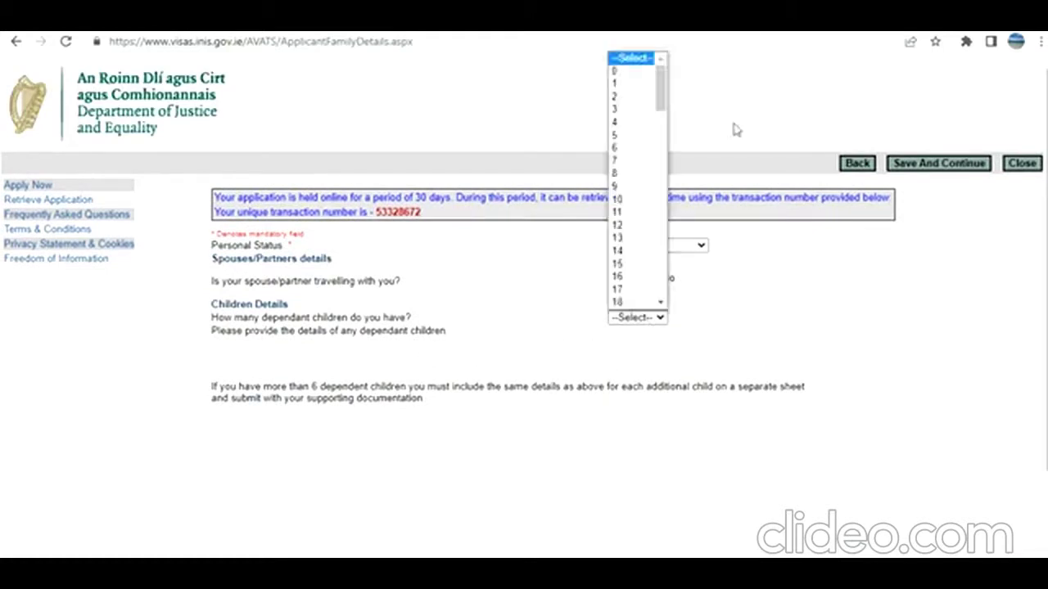
pyautogui.click(630, 71)
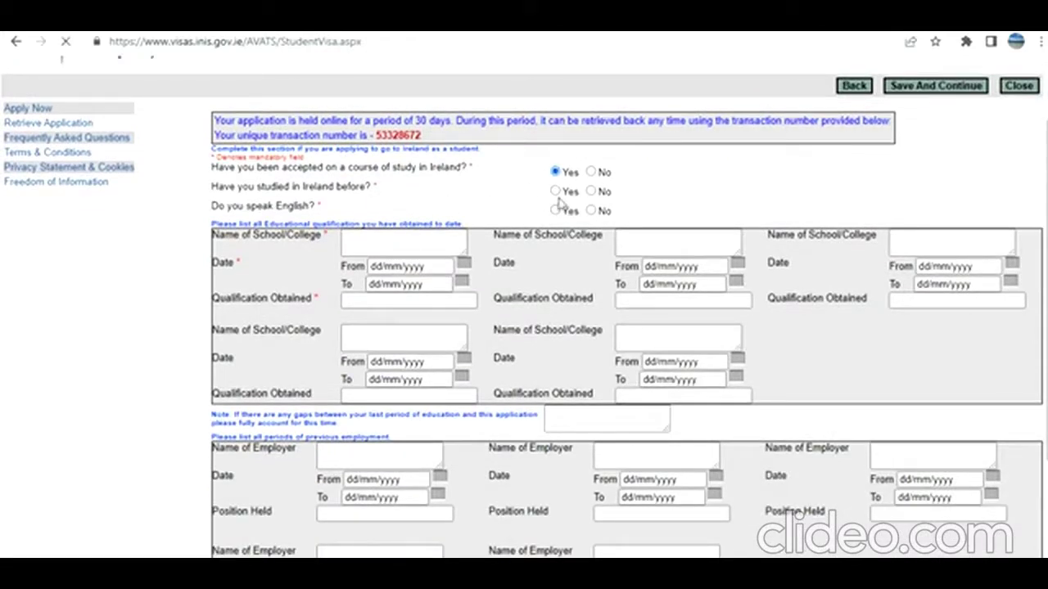
# Answer No to having studied in Ireland before and Yes to speaking English
pyautogui.click(591, 191)
pyautogui.scroll(-3, 502, 222)
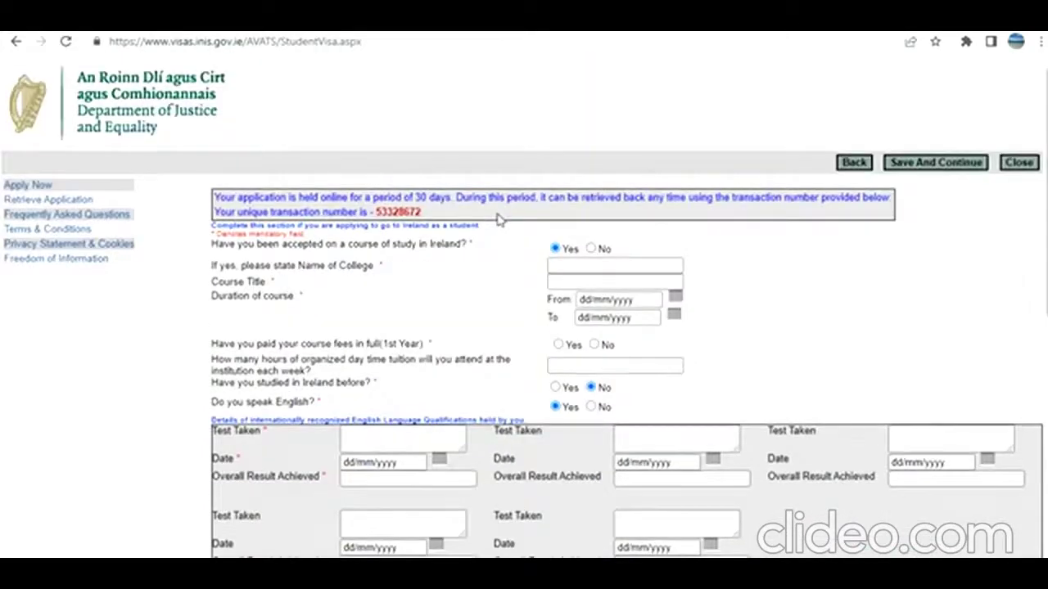
# Review the student section's fields for course details, English tests, educational qualifications, previous employment and financial support
pyautogui.scroll(-2, 496, 218)
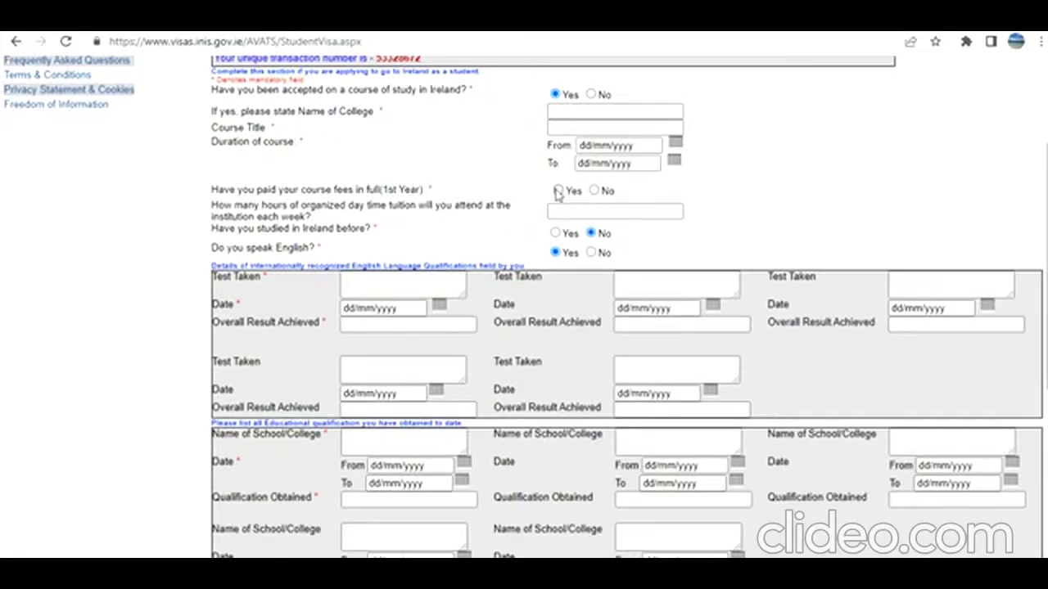
pyautogui.scroll(2, 557, 193)
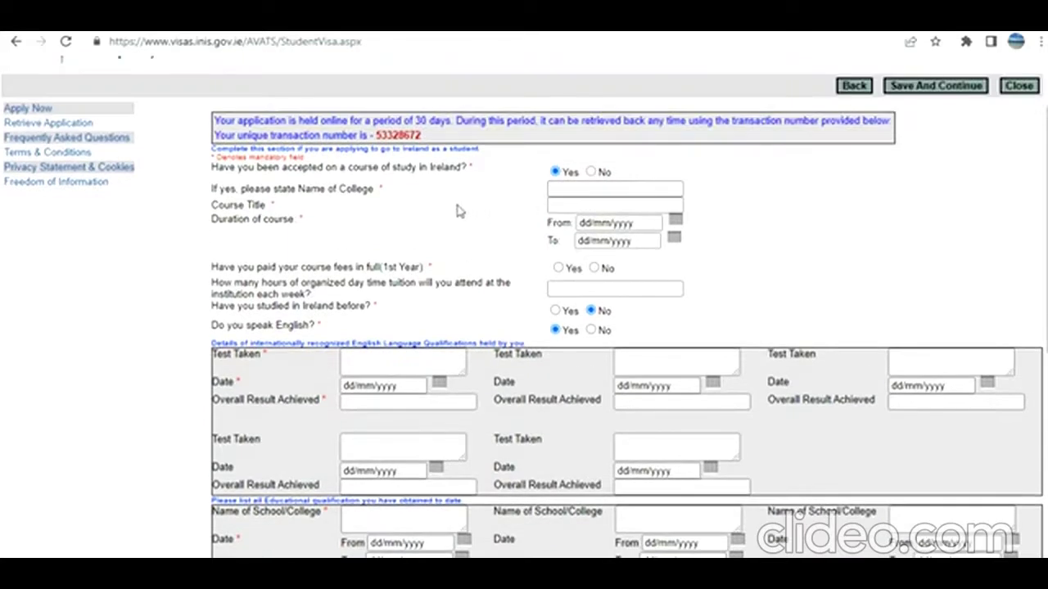
pyautogui.scroll(-2, 463, 216)
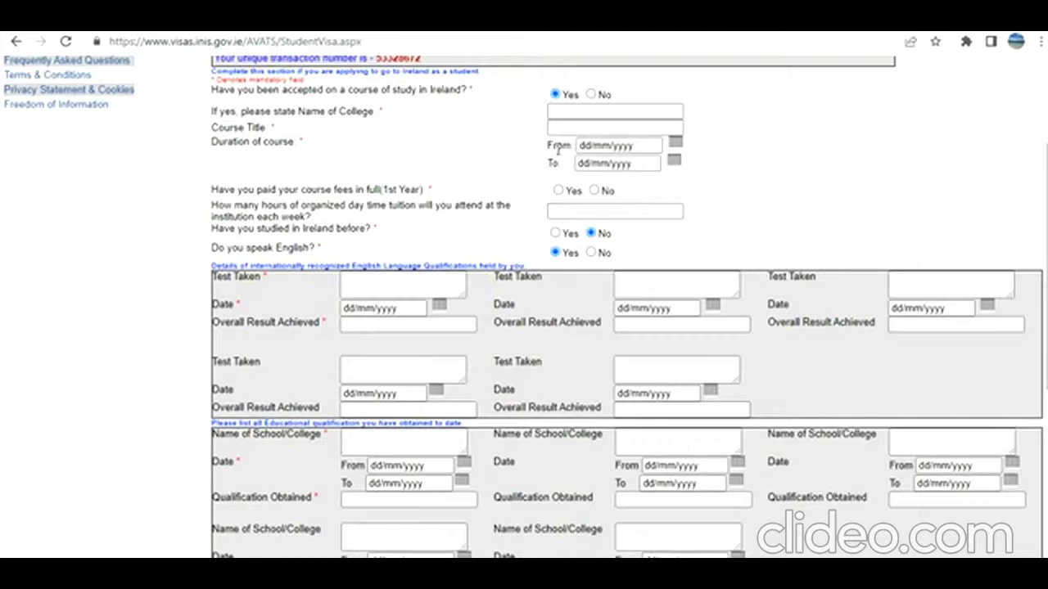
pyautogui.scroll(-5, 483, 172)
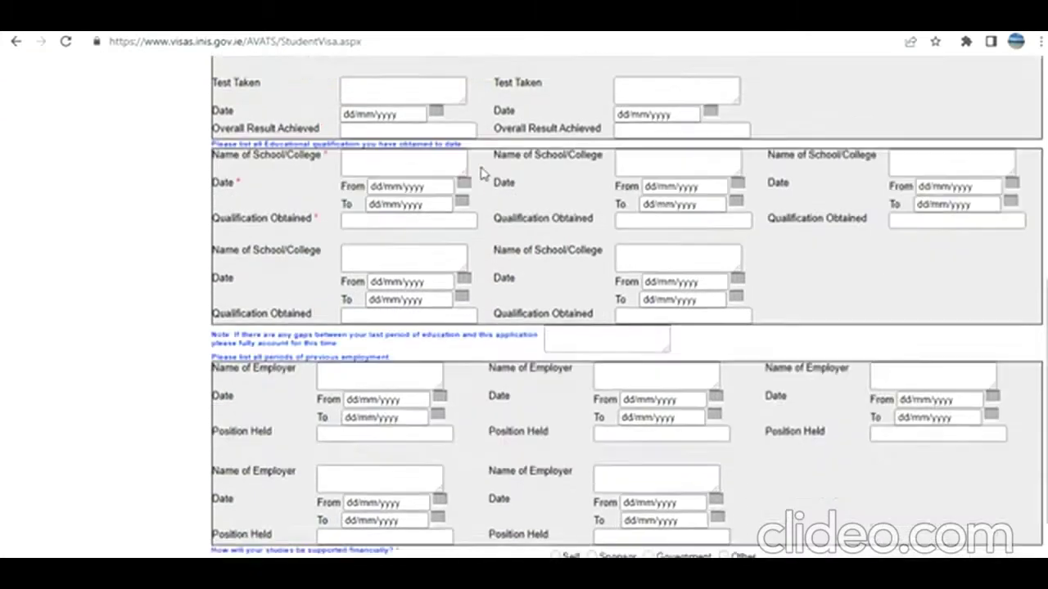
pyautogui.scroll(-1, 483, 174)
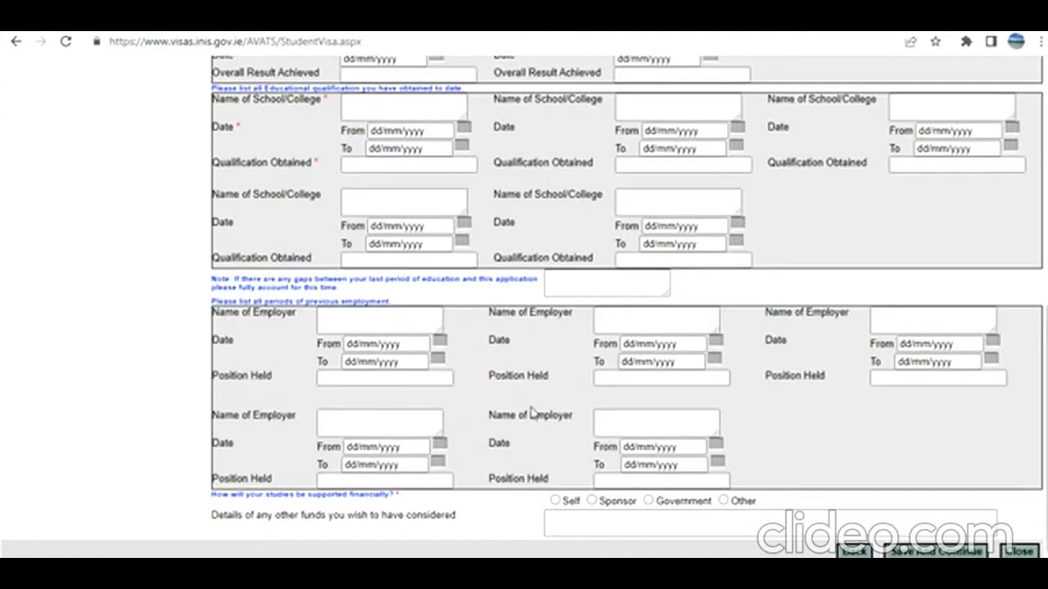
pyautogui.scroll(4, 543, 391)
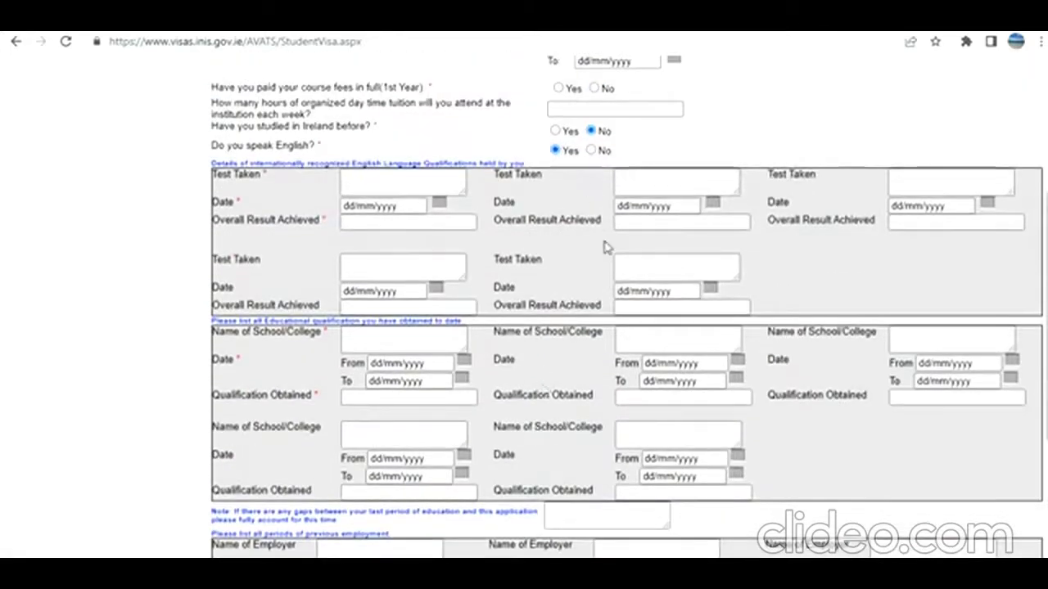
pyautogui.scroll(-4, 465, 254)
pyautogui.scroll(5, 556, 312)
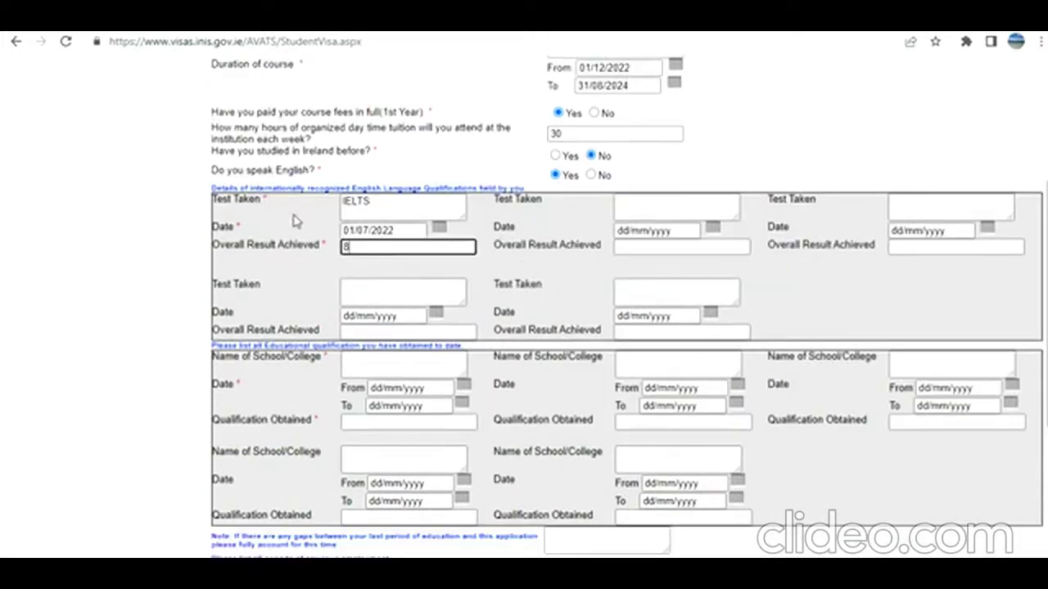
pyautogui.scroll(-1, 418, 232)
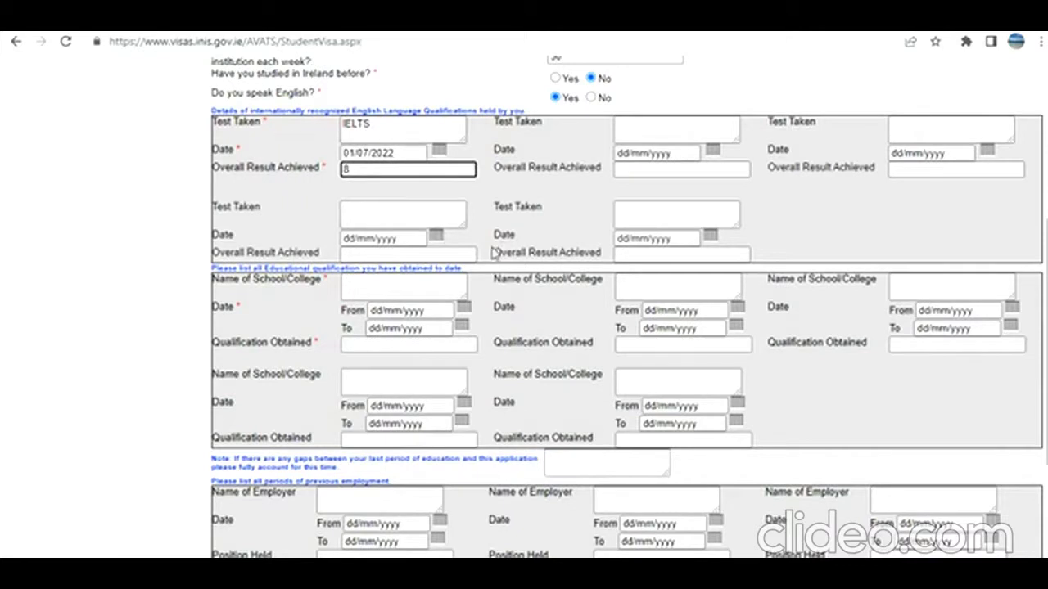
pyautogui.scroll(-1, 494, 249)
pyautogui.scroll(-1, 494, 254)
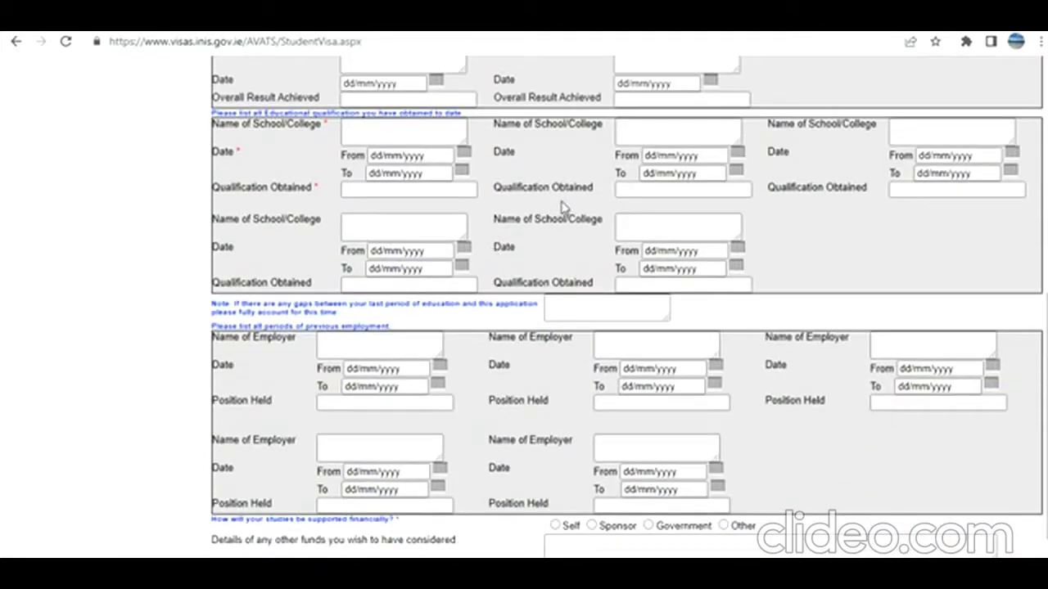
pyautogui.scroll(1, 563, 208)
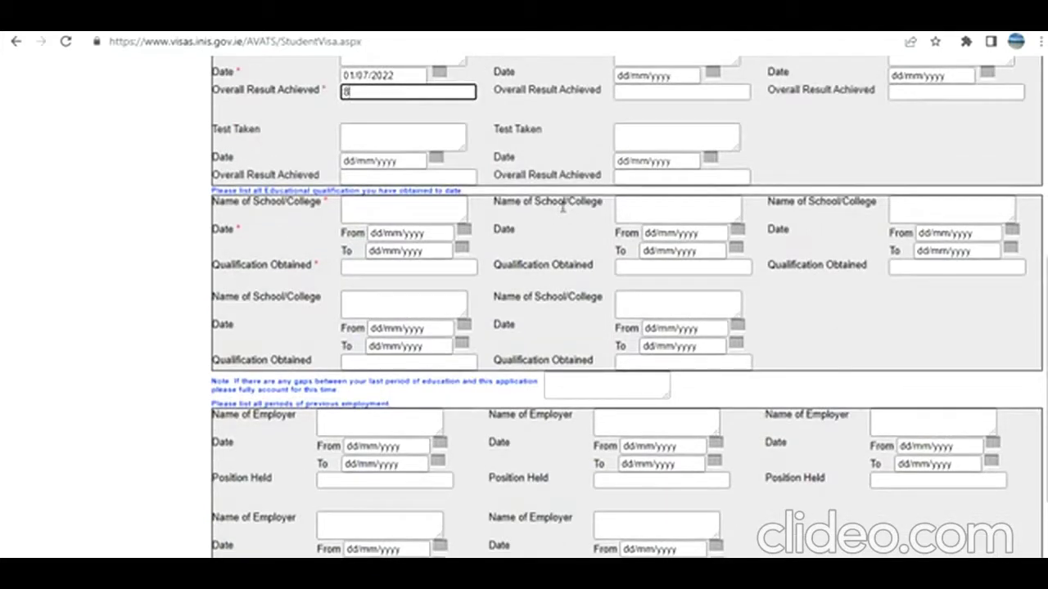
pyautogui.scroll(-1, 459, 204)
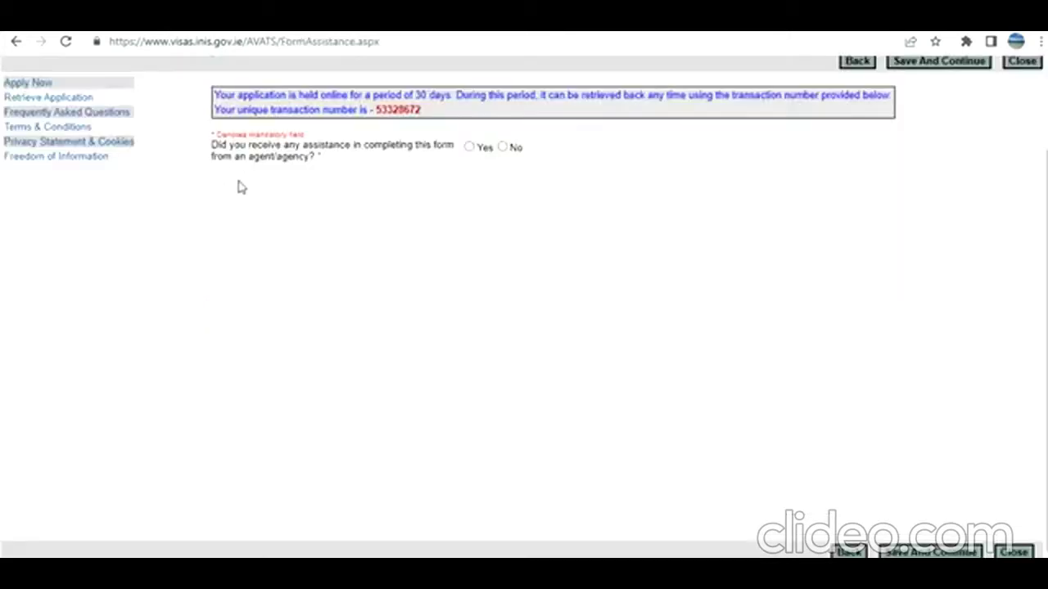
# Answer No to receiving assistance from an agent or agency in completing the form, and continue to the applicant's declaration
pyautogui.click(503, 148)
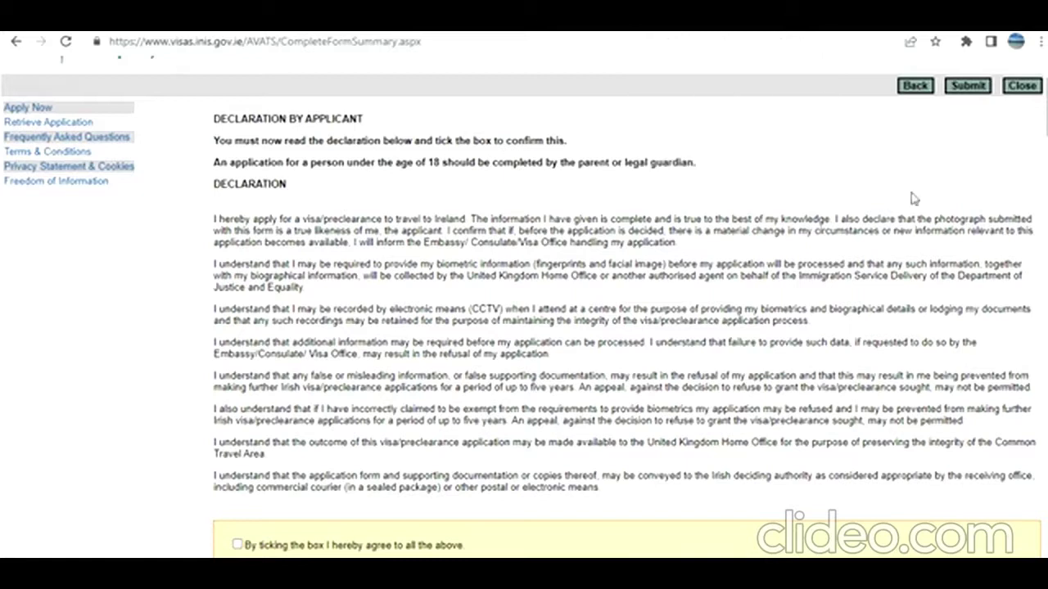
# Switch to the English language requirements page and examine the minimum test scores, especially IELTS Academic, and the preparatory English course rules
pyautogui.click(783, 20)
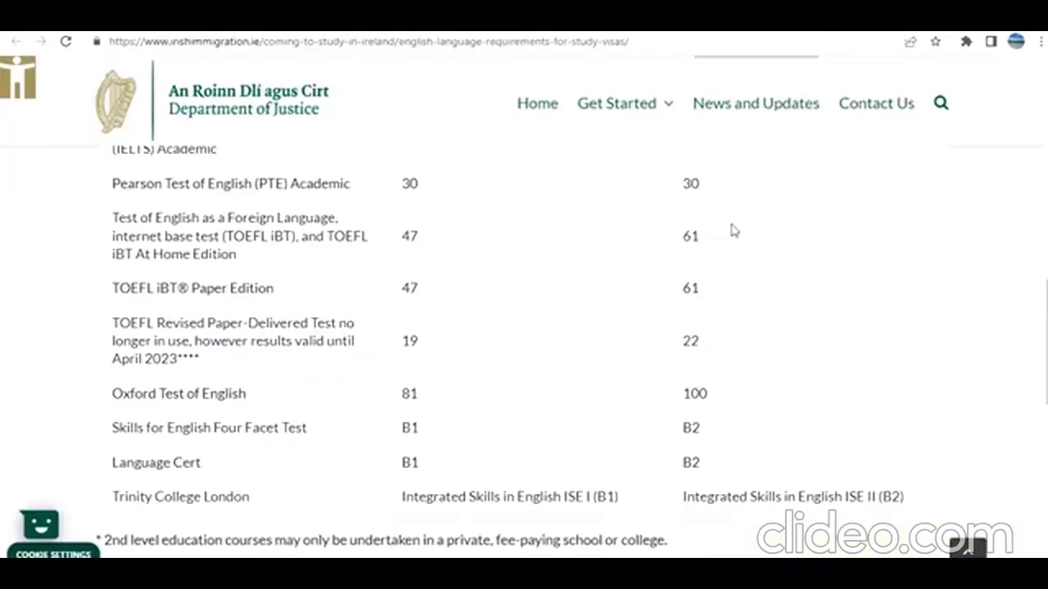
pyautogui.scroll(3, 482, 311)
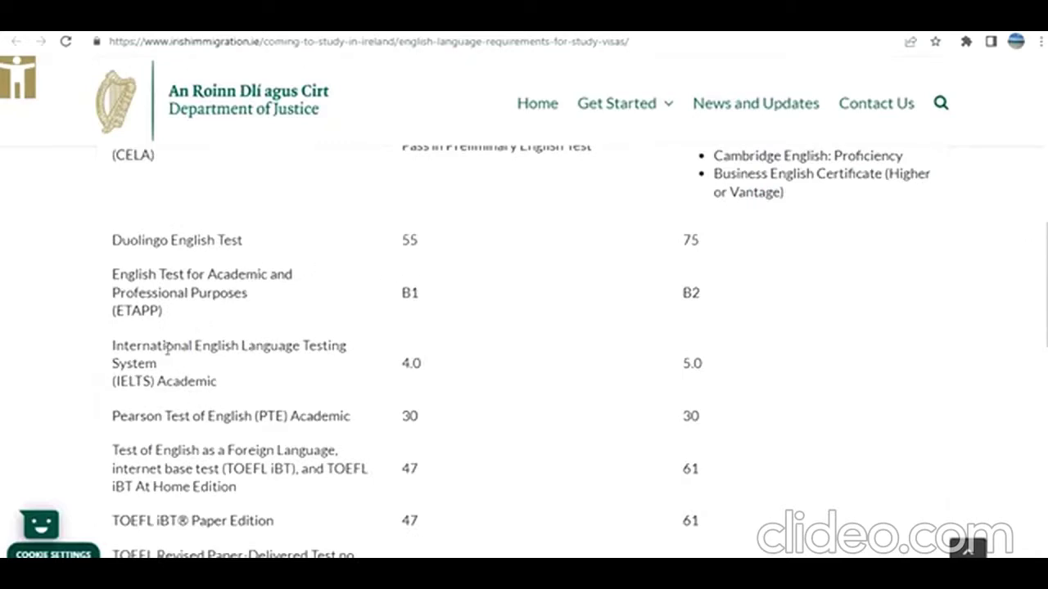
pyautogui.scroll(-2, 168, 348)
pyautogui.scroll(1, 414, 354)
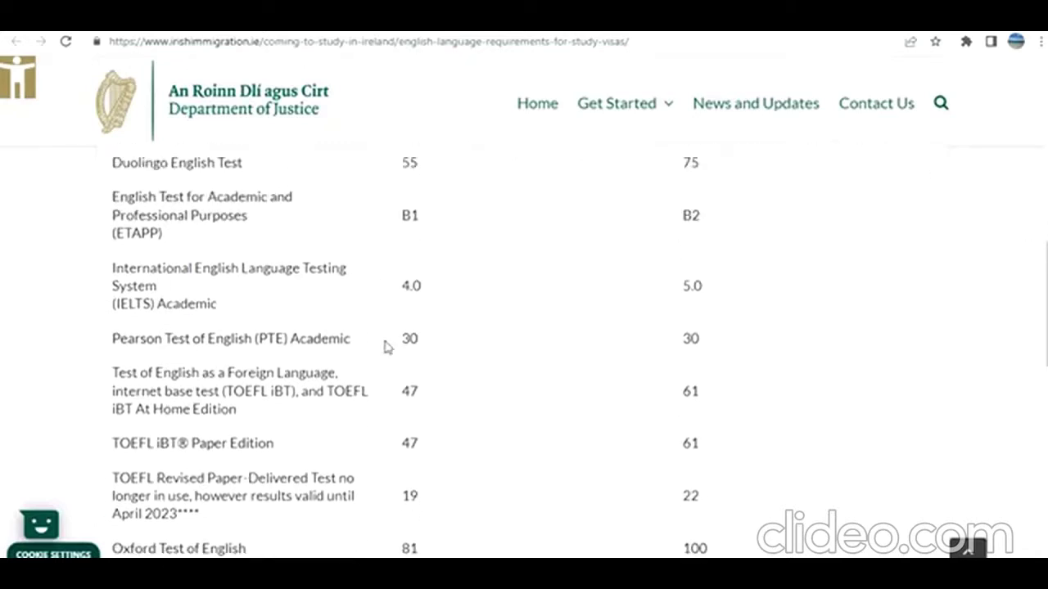
pyautogui.moveTo(772, 292); pyautogui.dragTo(400, 297)
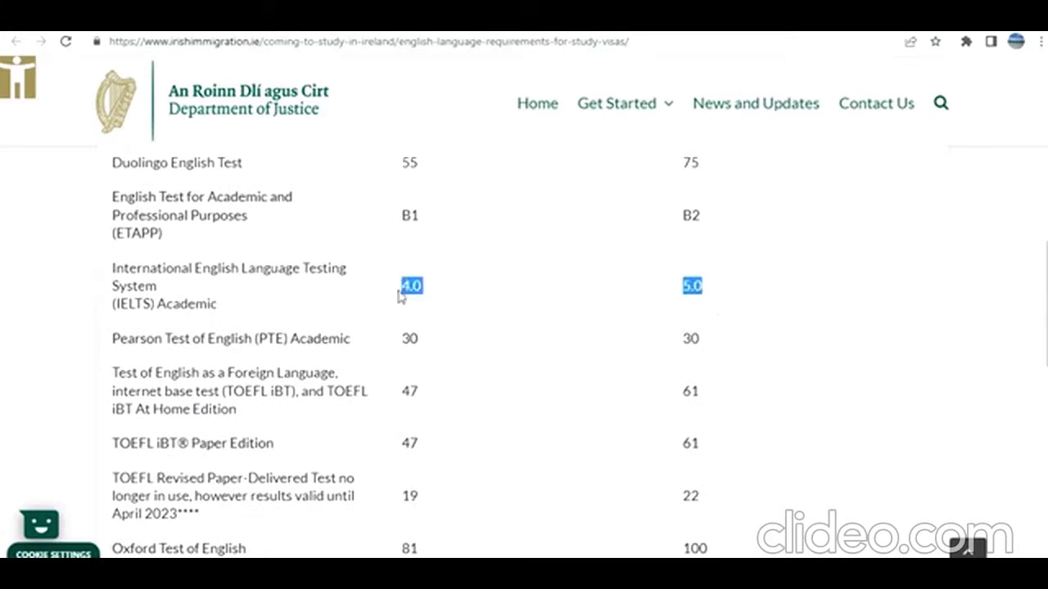
pyautogui.scroll(5, 486, 308)
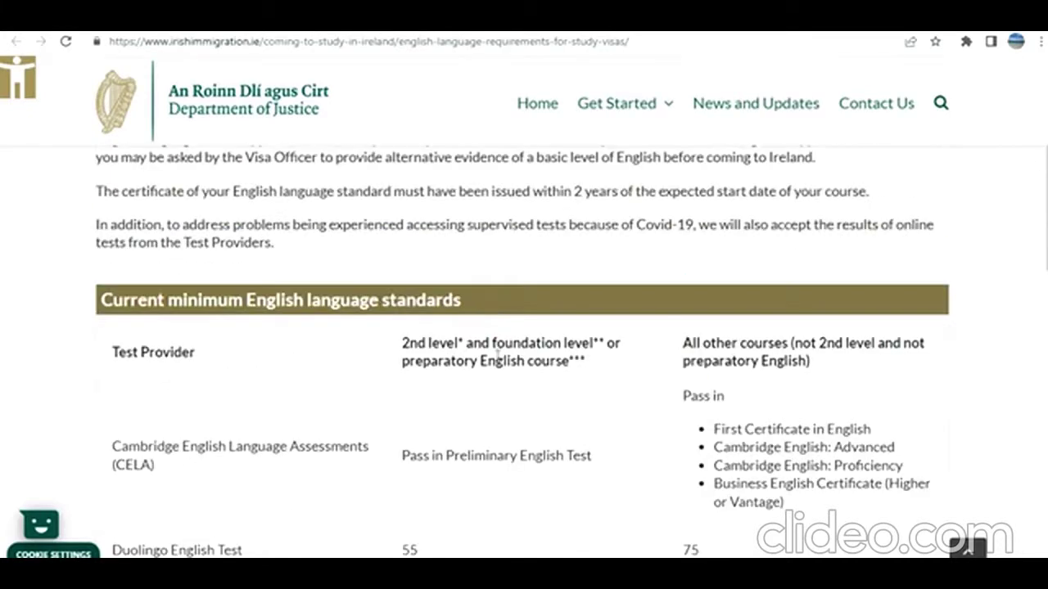
pyautogui.scroll(-1, 543, 363)
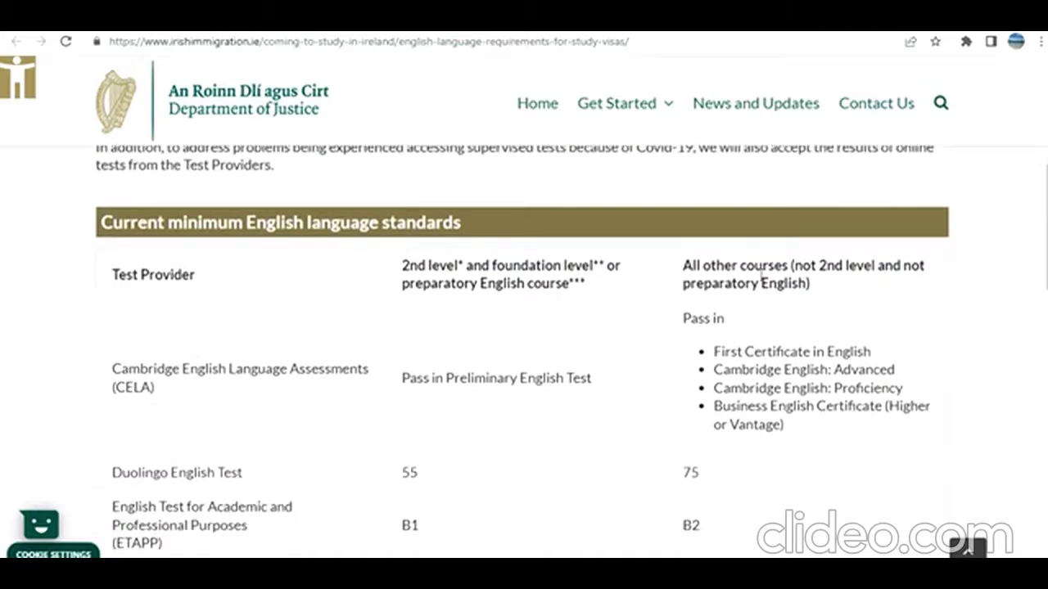
pyautogui.scroll(-2, 747, 265)
pyautogui.scroll(-6, 737, 274)
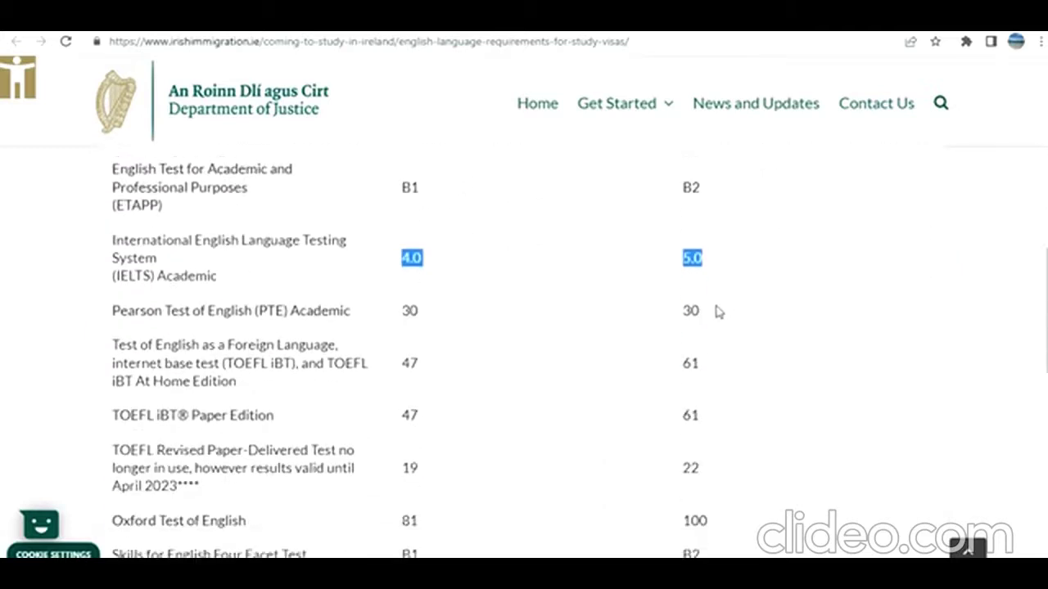
pyautogui.scroll(-3, 684, 339)
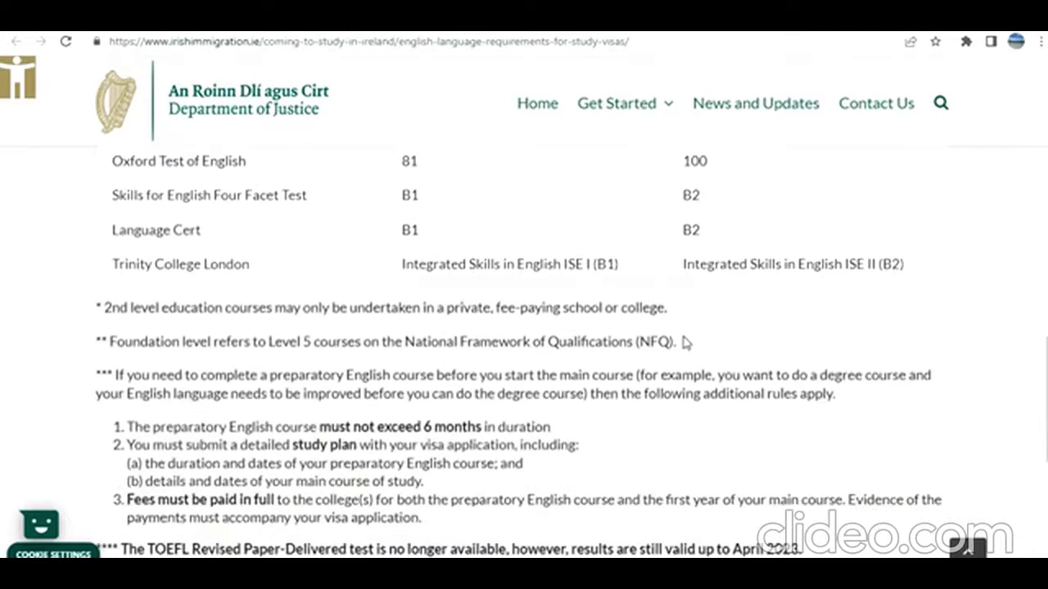
pyautogui.scroll(-1, 677, 337)
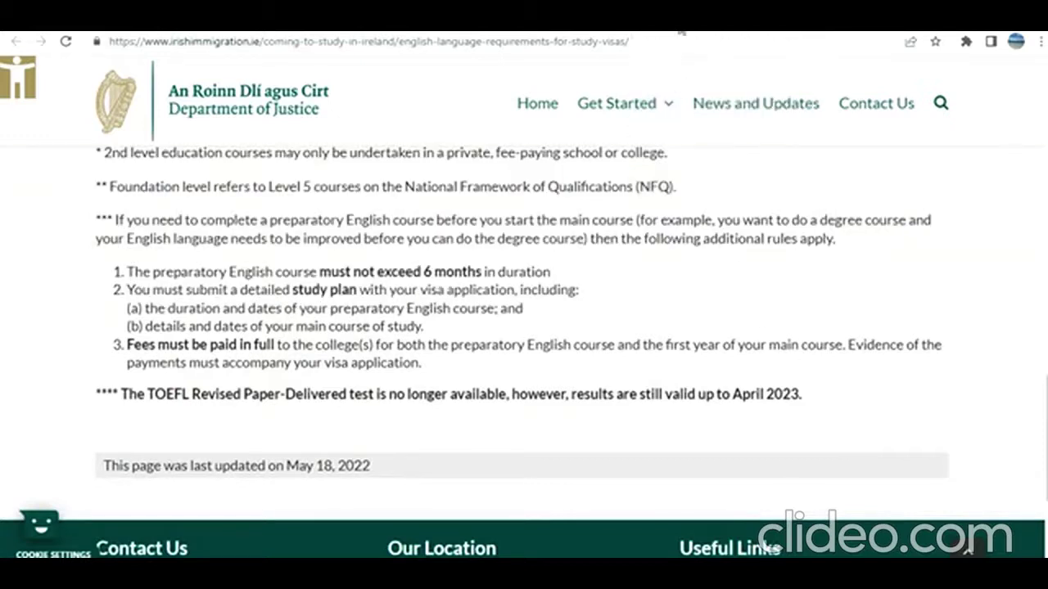
# Switch to the preclearance and entry visa fees page and examine the single, multi entry and transit fees and the exempt nationalities
pyautogui.click(687, 32)
pyautogui.scroll(-3, 637, 286)
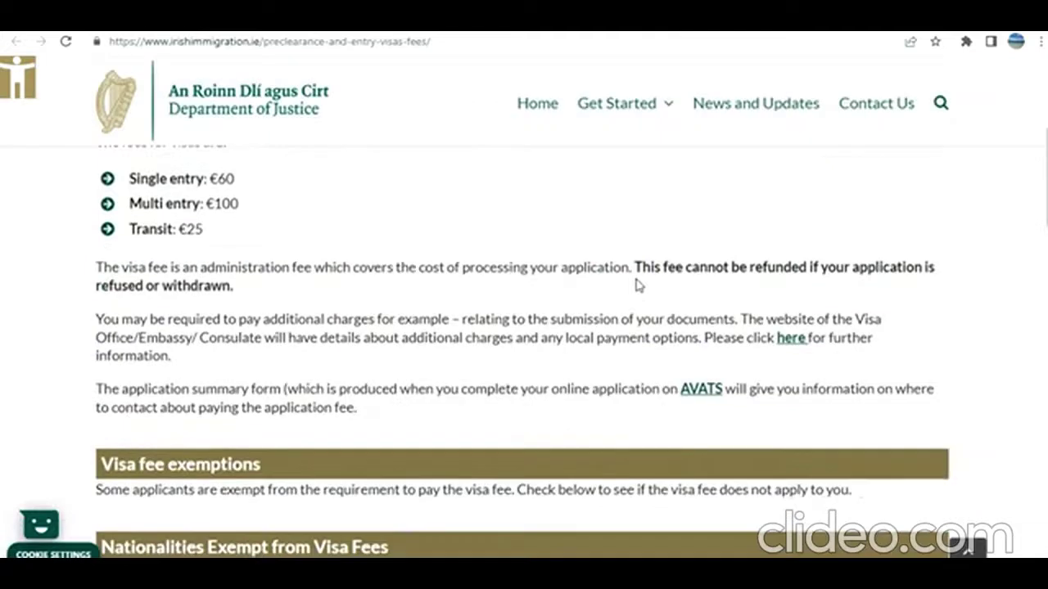
pyautogui.moveTo(235, 256); pyautogui.dragTo(149, 307)
pyautogui.click(280, 328)
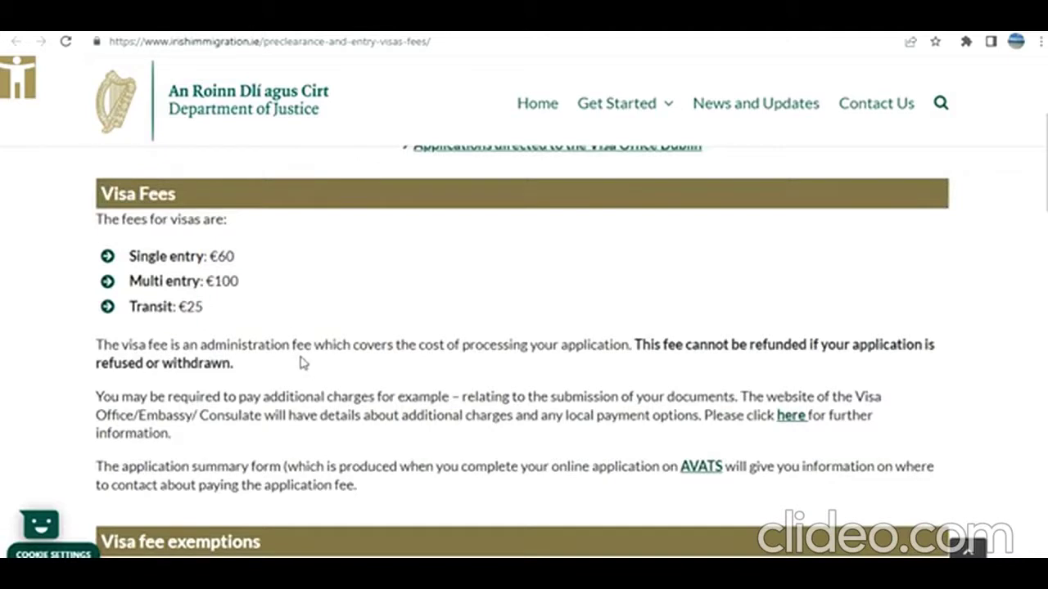
pyautogui.scroll(-1, 300, 365)
pyautogui.scroll(-3, 568, 279)
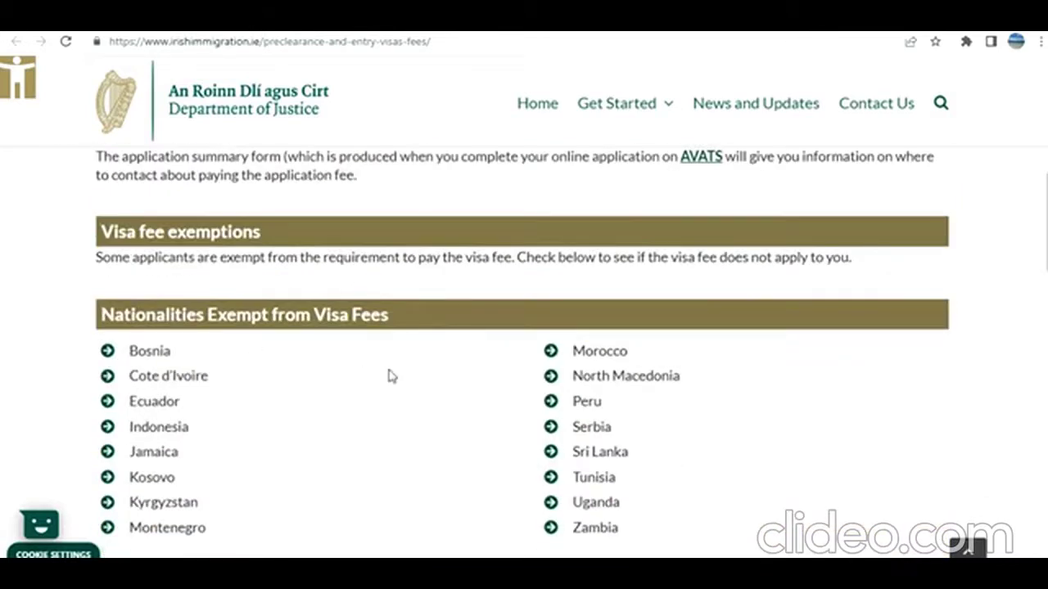
pyautogui.scroll(-2, 389, 374)
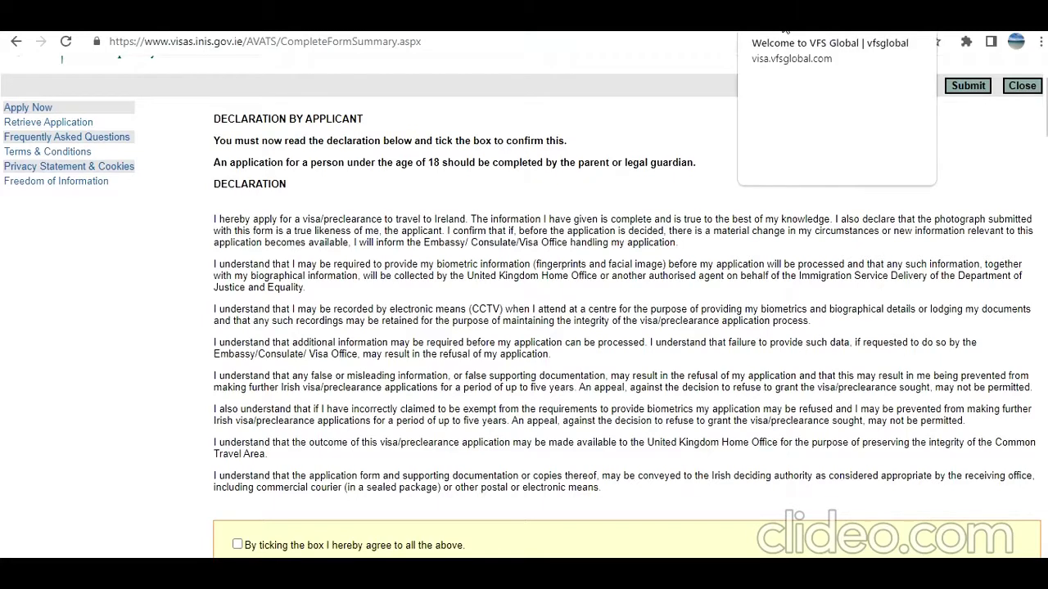
# Switch to the VFS Global site for Ireland visas in India and open its guide to applying for a visa
pyautogui.click(784, 30)
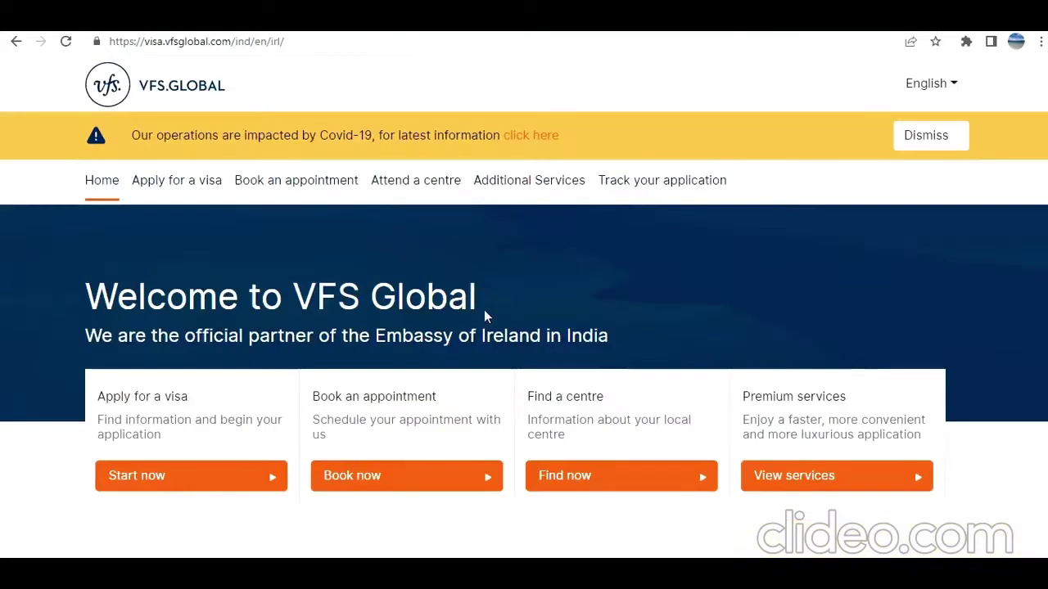
pyautogui.scroll(-3, 97, 355)
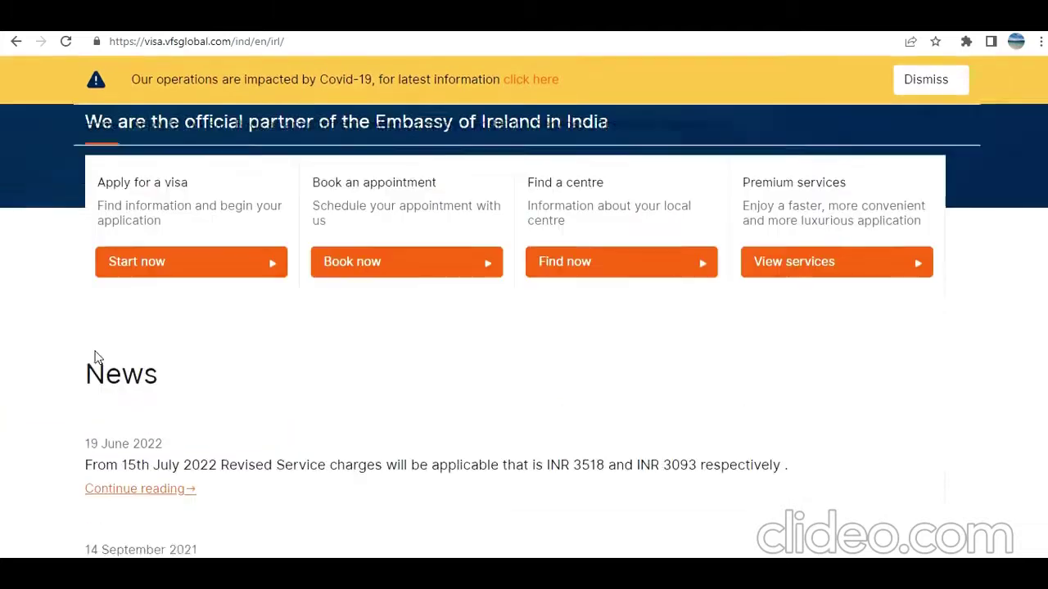
pyautogui.click(158, 231)
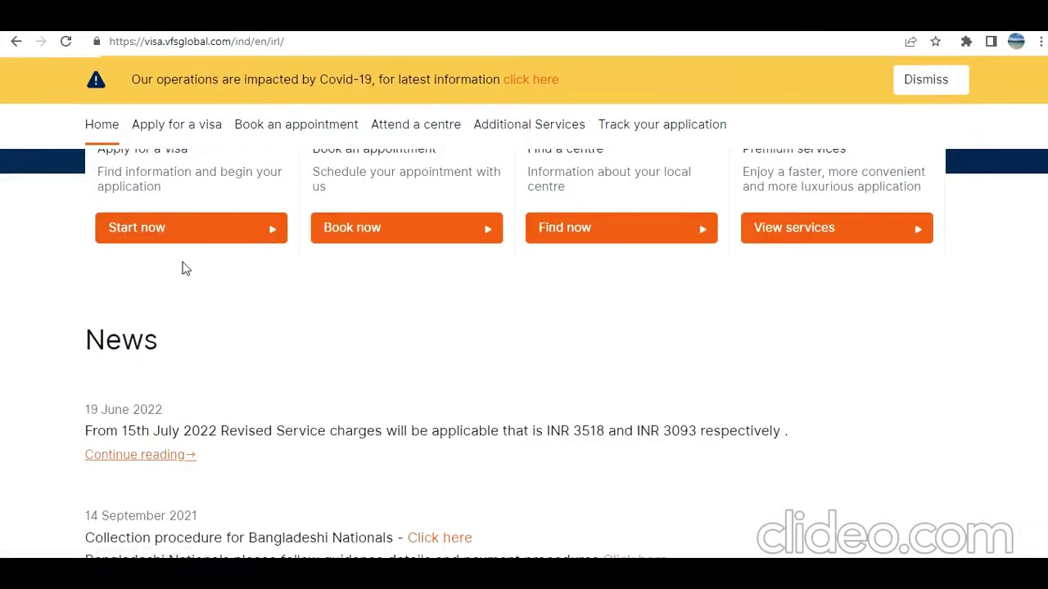
pyautogui.scroll(-5, 246, 338)
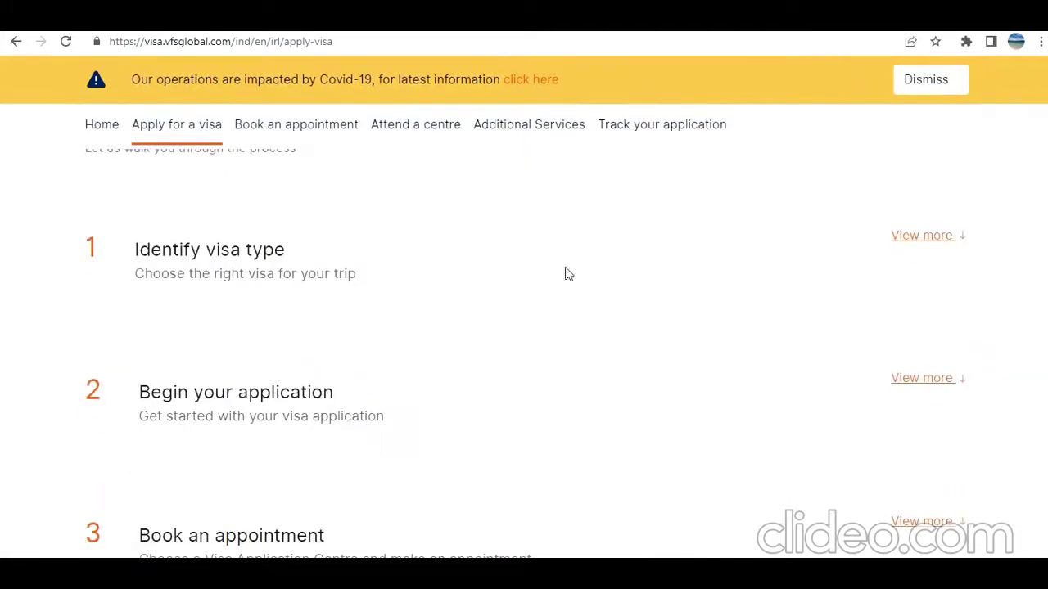
# Expand the details of the "Identify visa type" and "Begin your application" stages to read their instructions
pyautogui.click(932, 239)
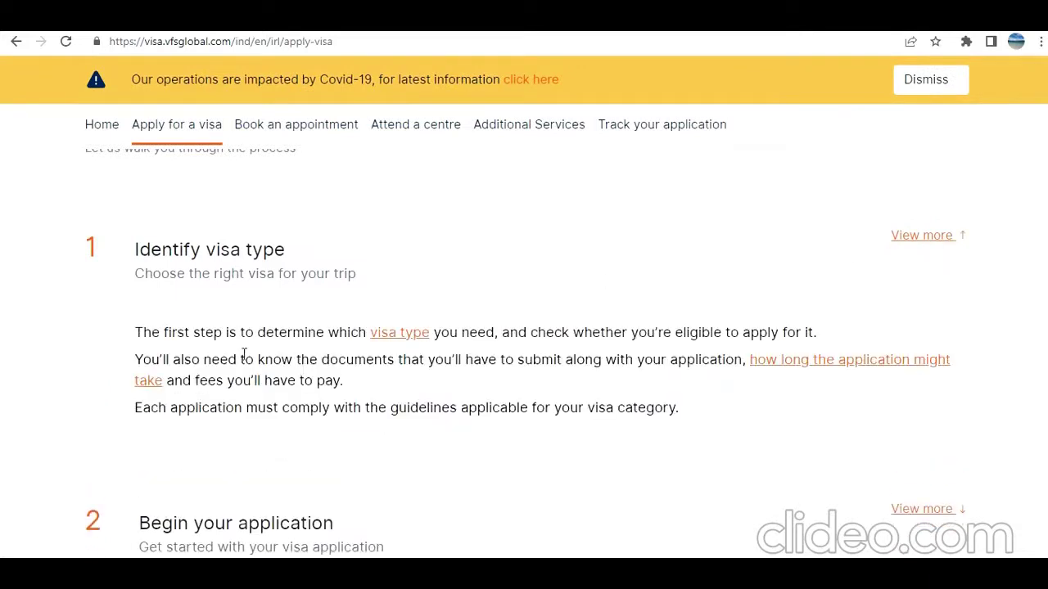
pyautogui.scroll(-2, 279, 403)
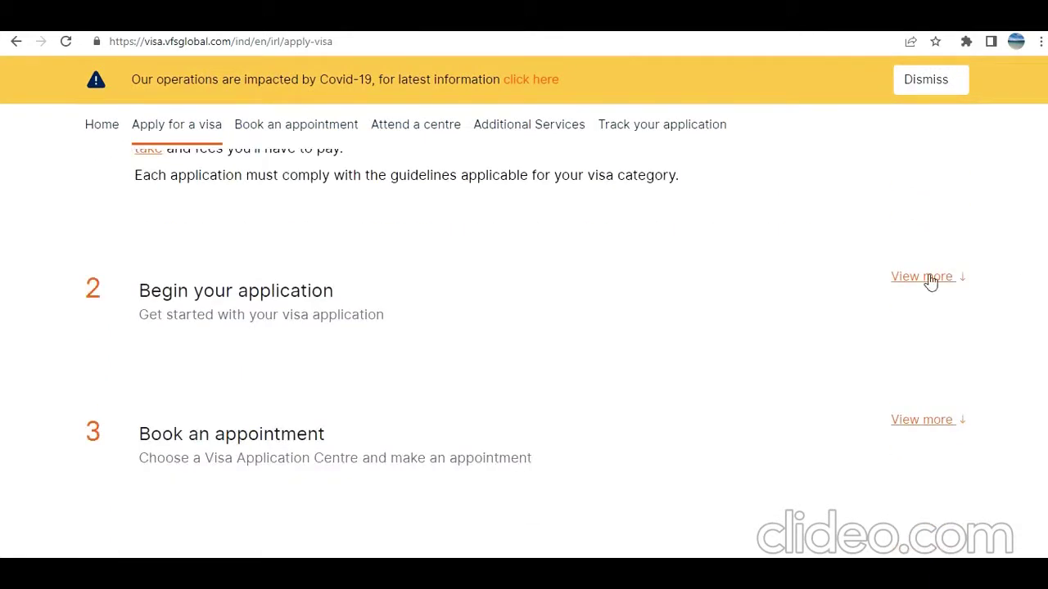
pyautogui.click(928, 277)
pyautogui.scroll(-1, 727, 337)
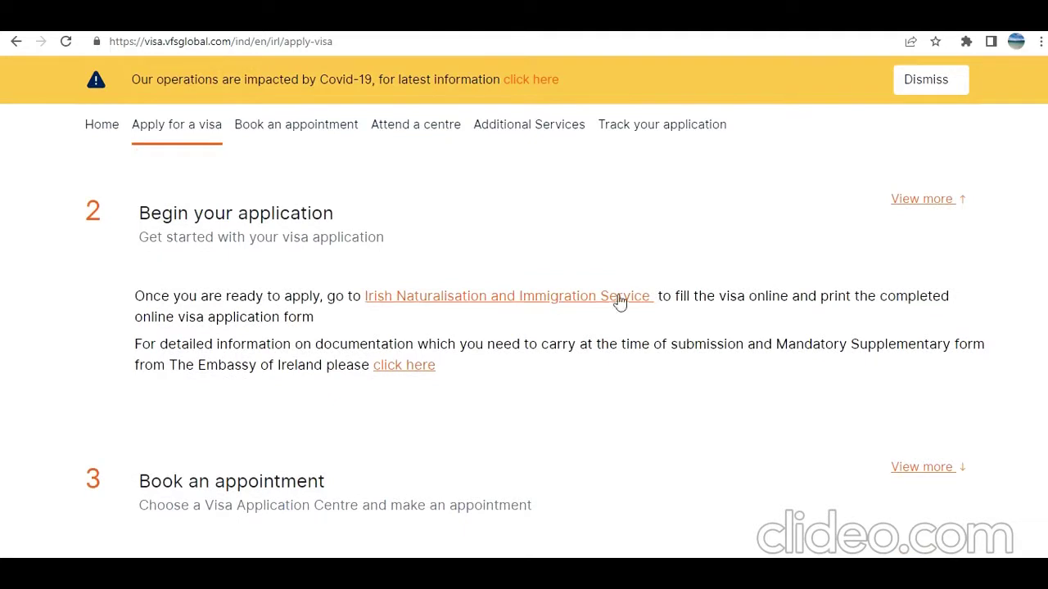
# Highlight key words in the "Begin your application" instructions on filling in the visa form online and printing it
pyautogui.doubleClick(732, 296)
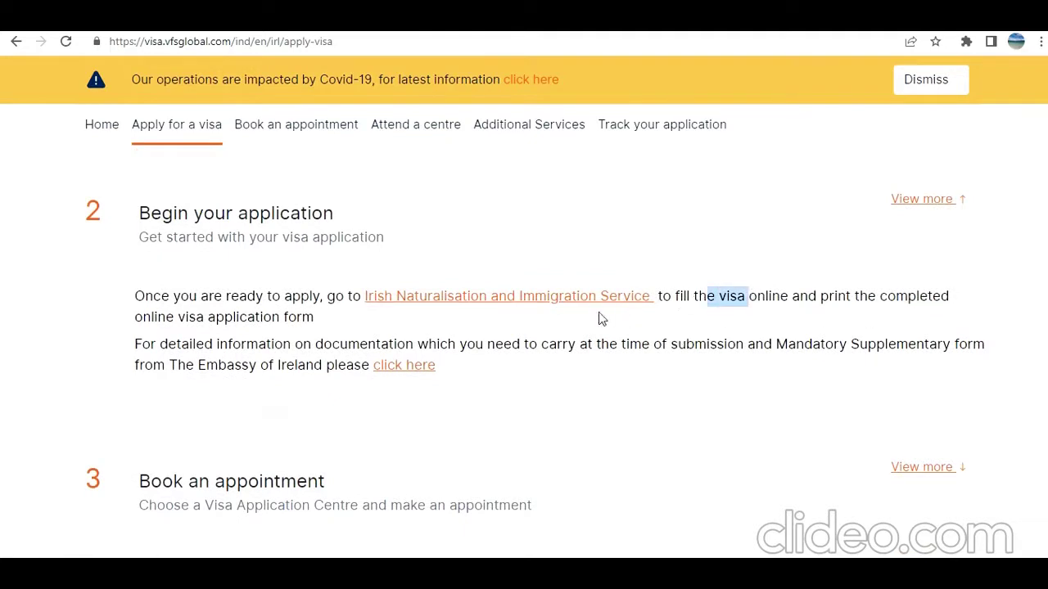
pyautogui.moveTo(799, 297); pyautogui.dragTo(878, 300)
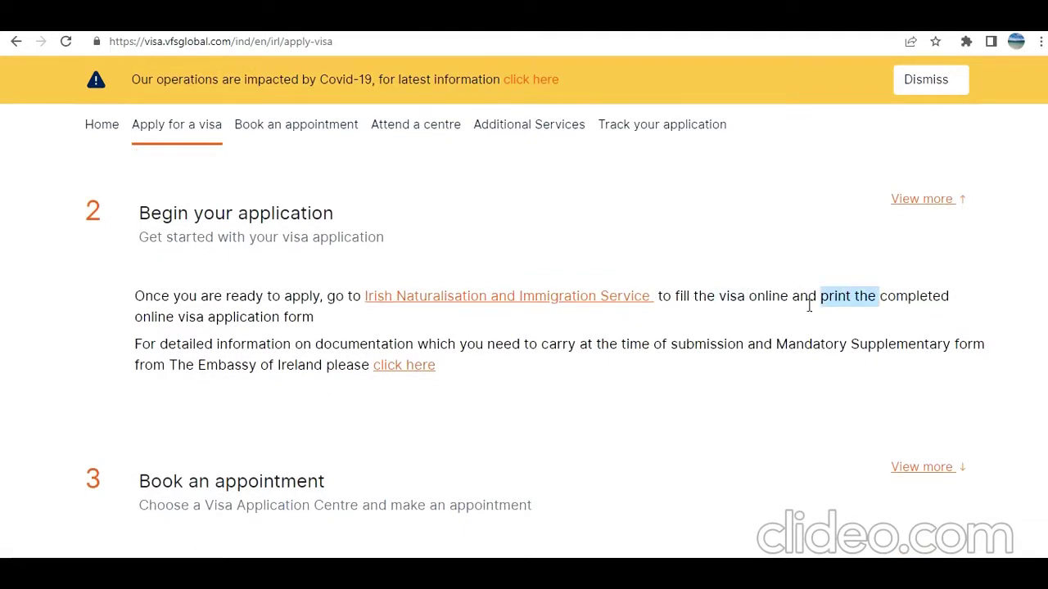
pyautogui.moveTo(206, 319); pyautogui.dragTo(271, 321)
# Expand the "Book an appointment" and "Pay your fees" stages and read their instructions, highlighting the text on paying the application fee
pyautogui.scroll(-2, 248, 344)
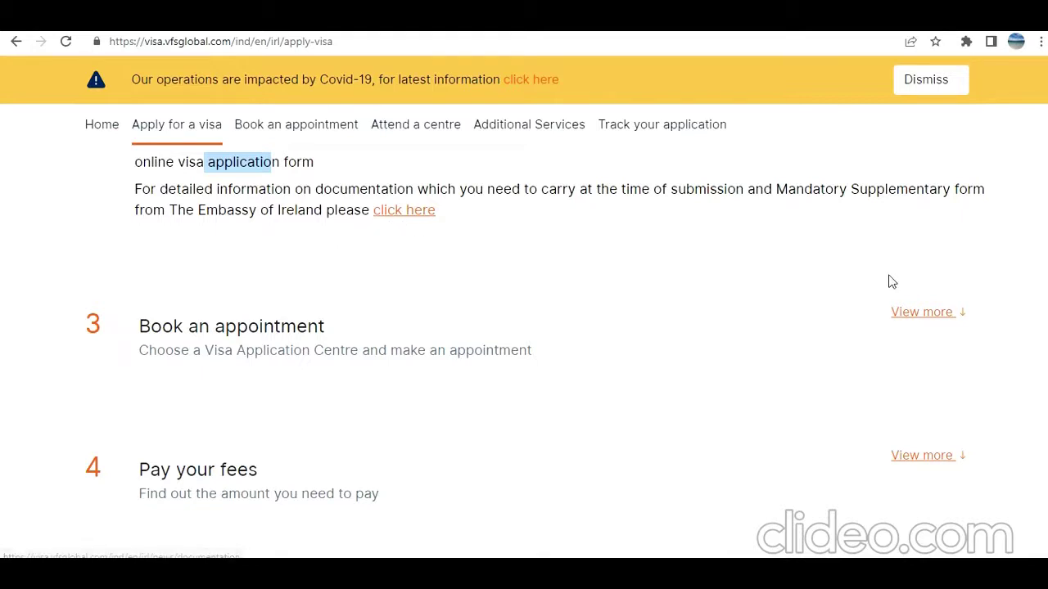
pyautogui.click(909, 312)
pyautogui.scroll(-1, 398, 434)
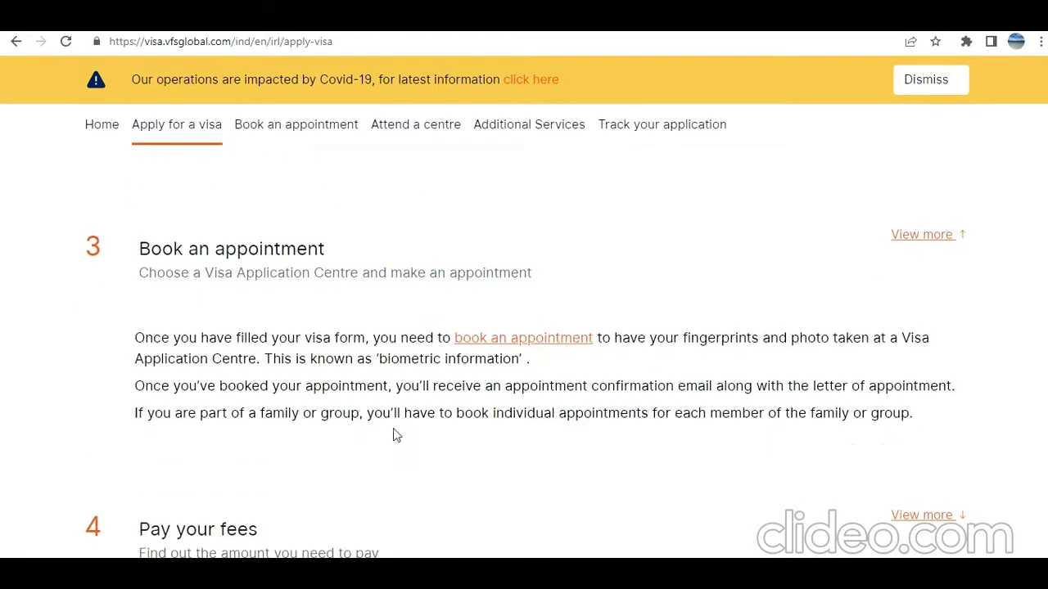
pyautogui.scroll(-2, 425, 439)
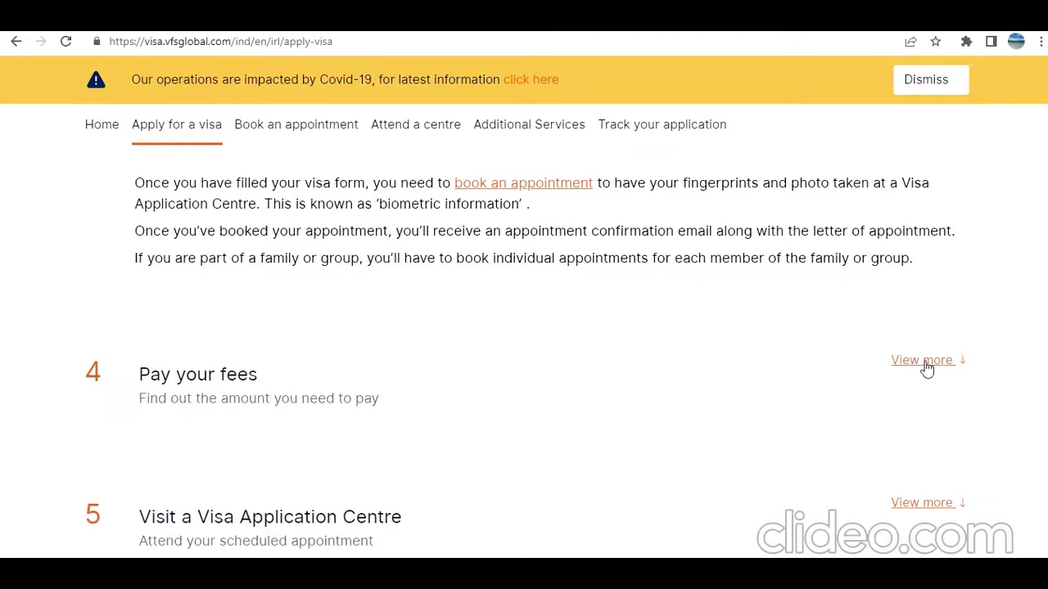
pyautogui.click(924, 364)
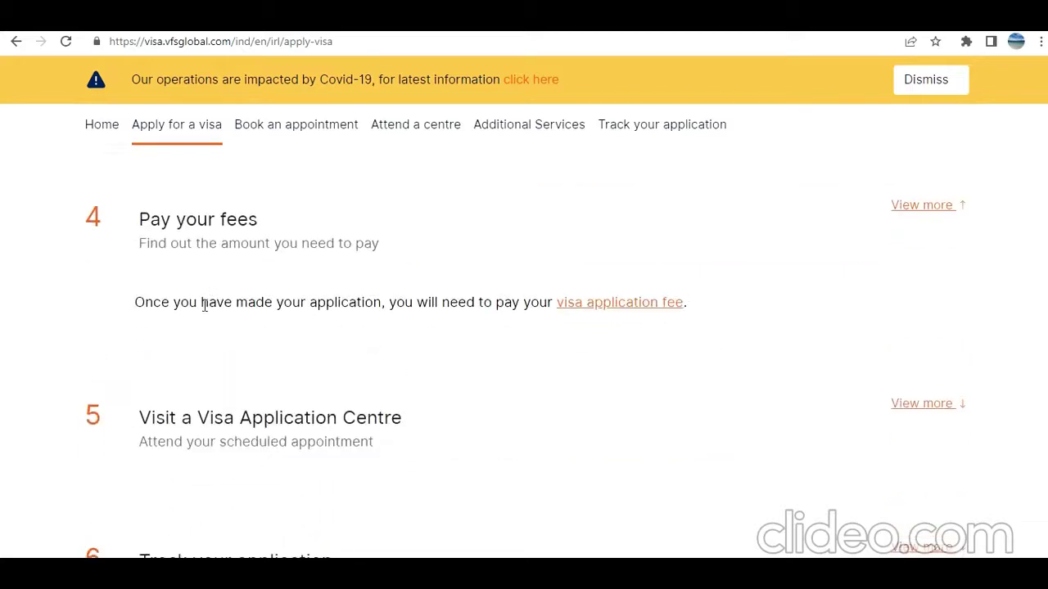
pyautogui.moveTo(202, 305); pyautogui.dragTo(458, 304)
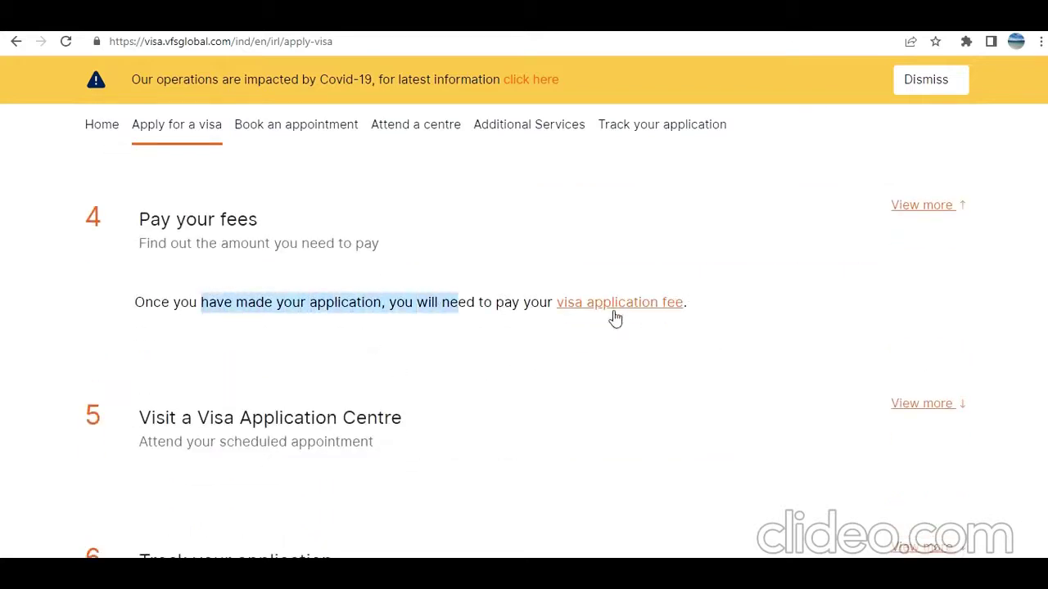
# Expand the "Visit a Visa Application Centre" stage and read how to submit the application form
pyautogui.scroll(-2, 335, 355)
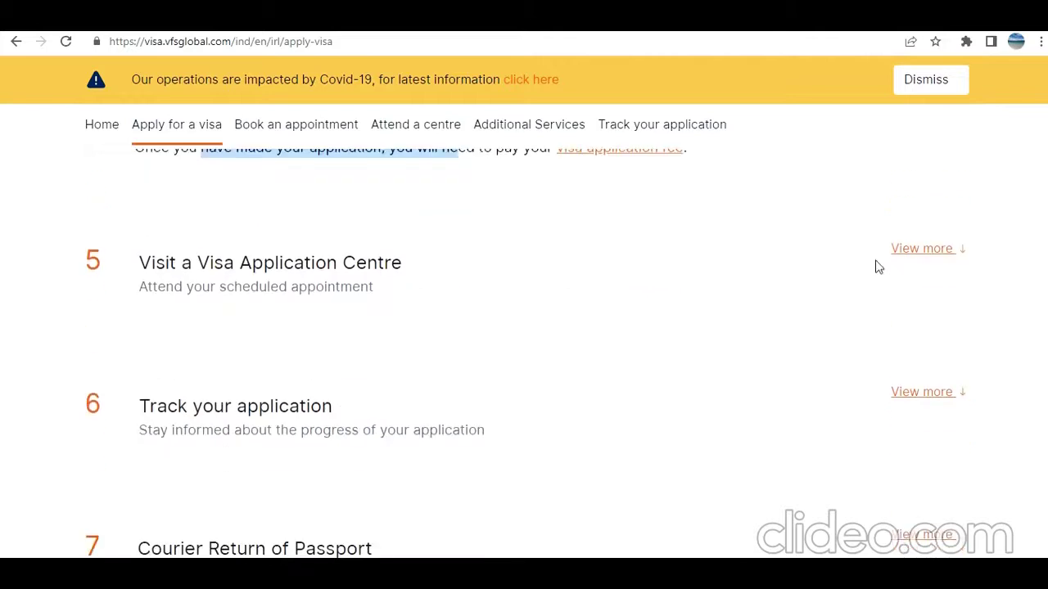
pyautogui.click(910, 250)
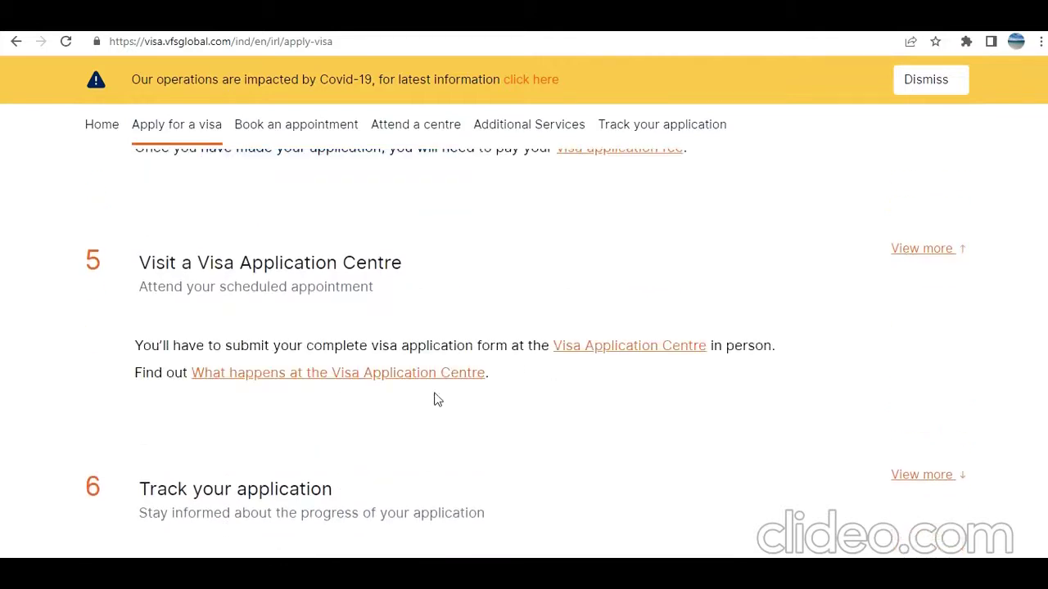
pyautogui.scroll(-3, 400, 415)
pyautogui.scroll(2, 446, 426)
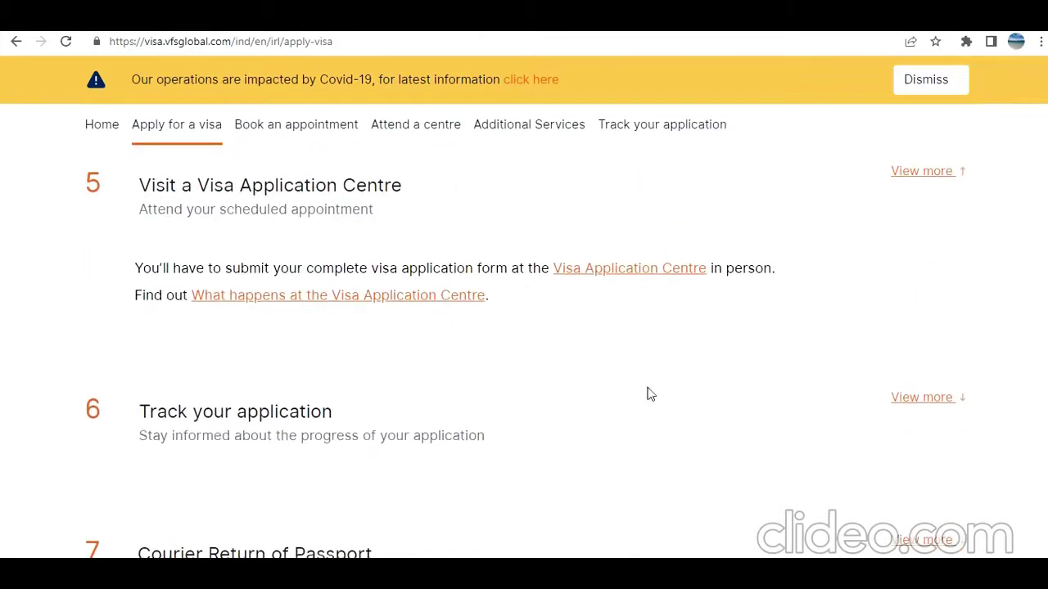
# Expand the "Track your application" and "Courier Return of Passport" stages and read their details
pyautogui.click(928, 405)
pyautogui.scroll(-3, 664, 442)
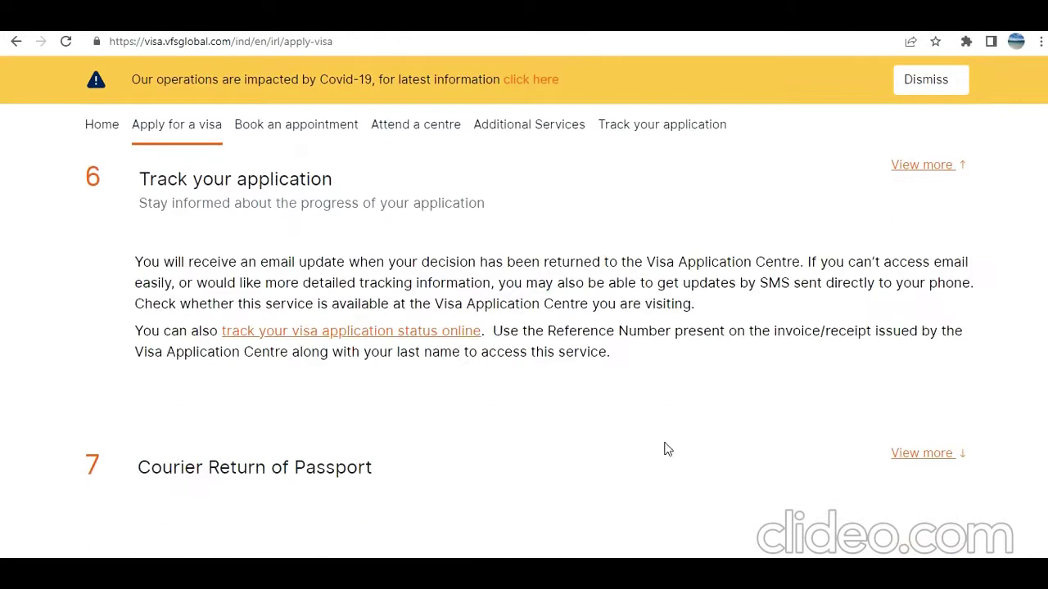
pyautogui.click(915, 455)
pyautogui.scroll(-4, 493, 422)
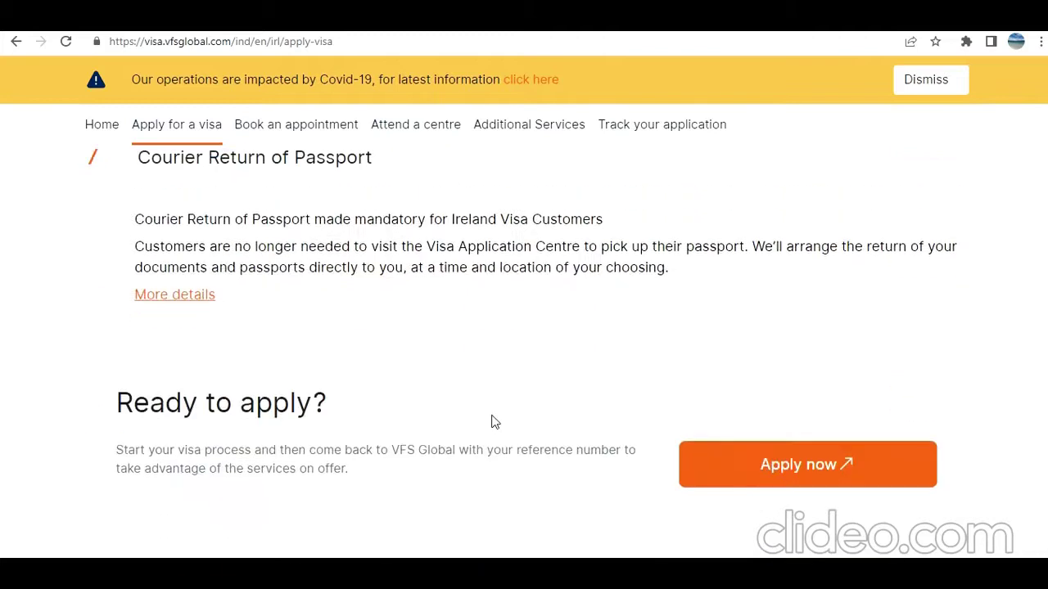
pyautogui.scroll(3, 473, 401)
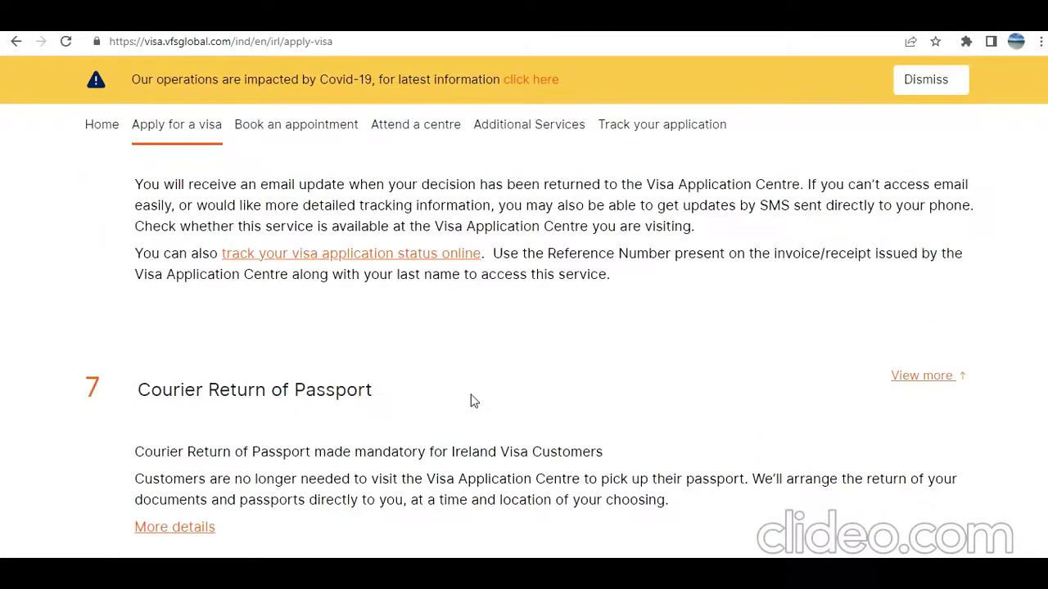